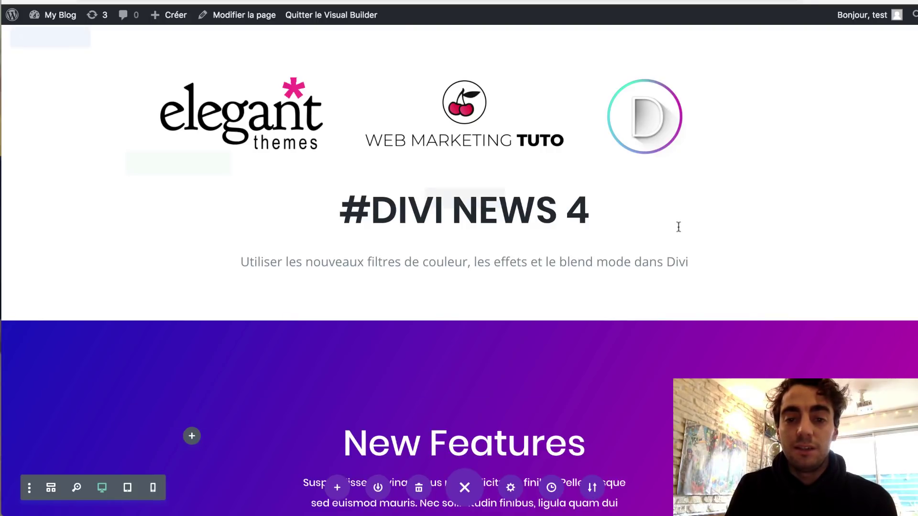
Examine the demo page's New Features, Travel and Condensed sections for their colour filter, effect and blend mode designs
scroll(679, 228, down, 3)
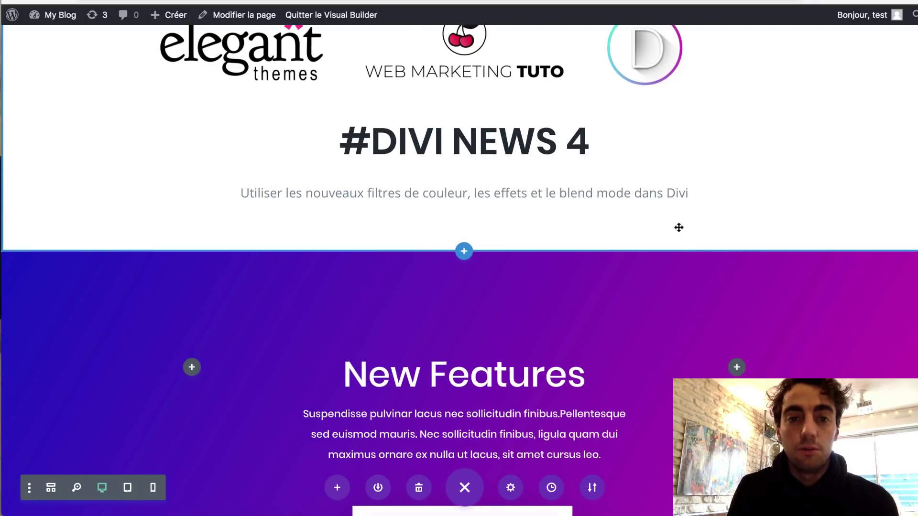
scroll(679, 227, down, 10)
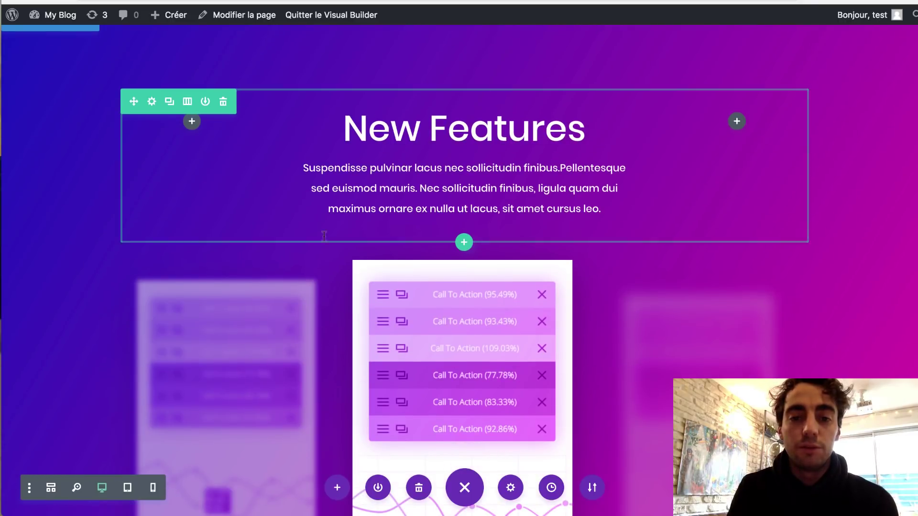
scroll(731, 370, down, 5)
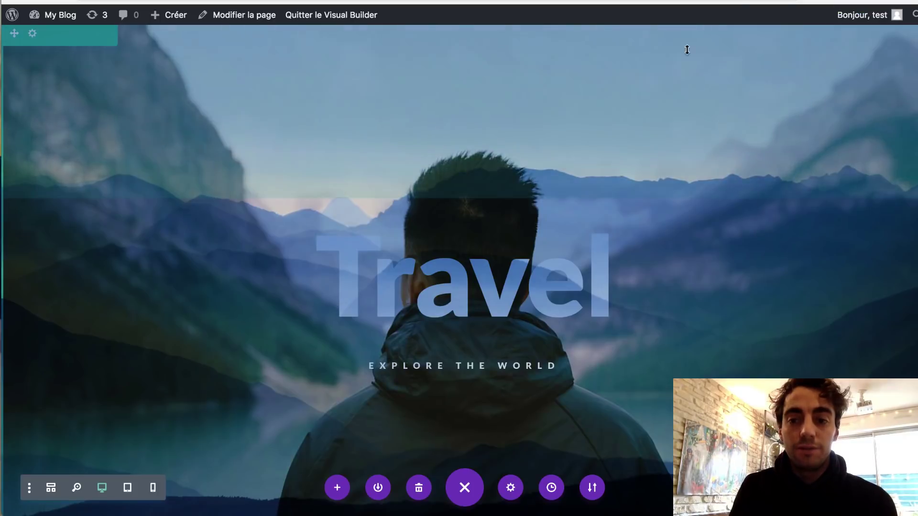
scroll(655, 258, down, 1)
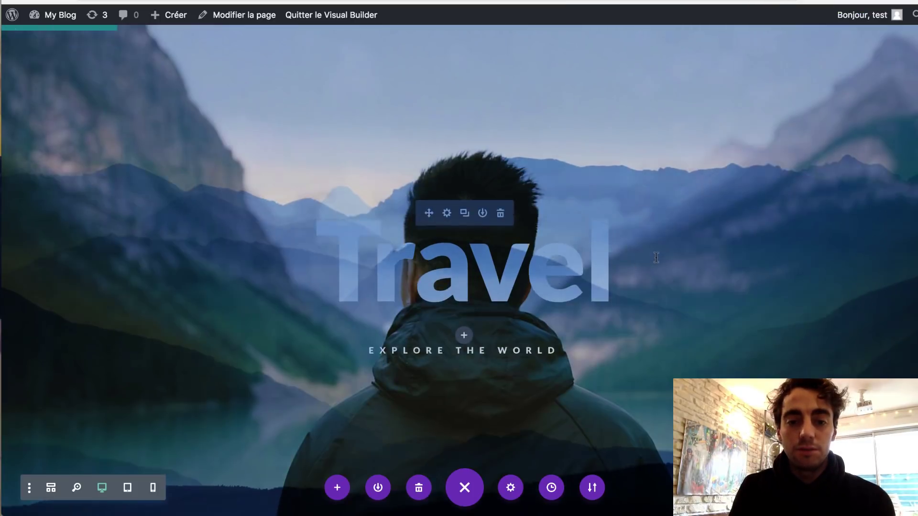
scroll(656, 257, down, 5)
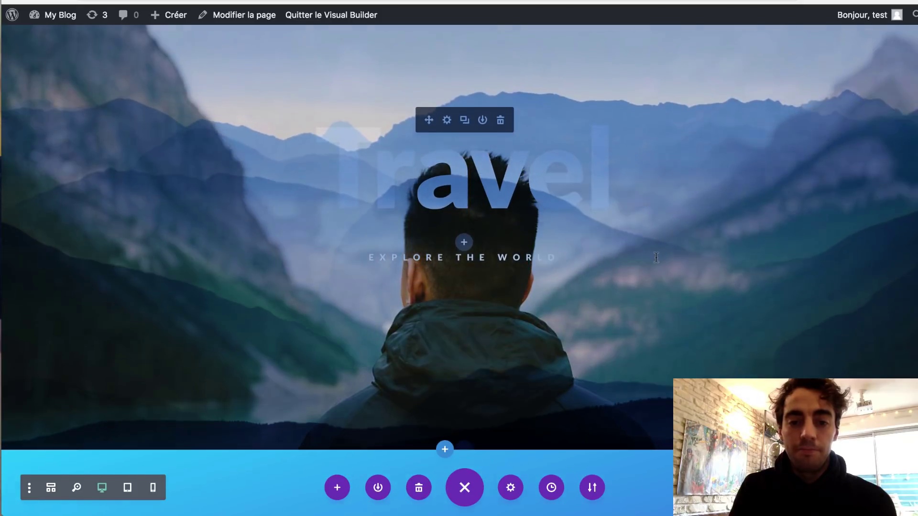
scroll(655, 257, down, 3)
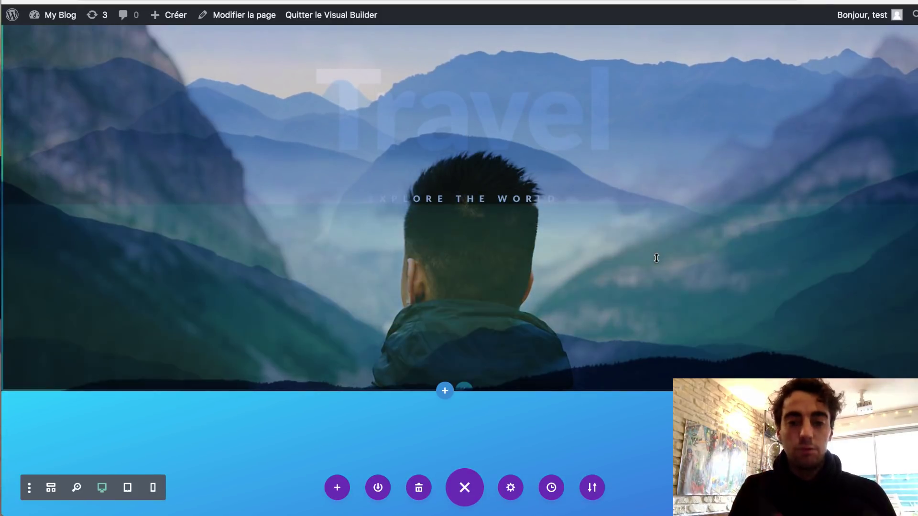
scroll(656, 258, down, 9)
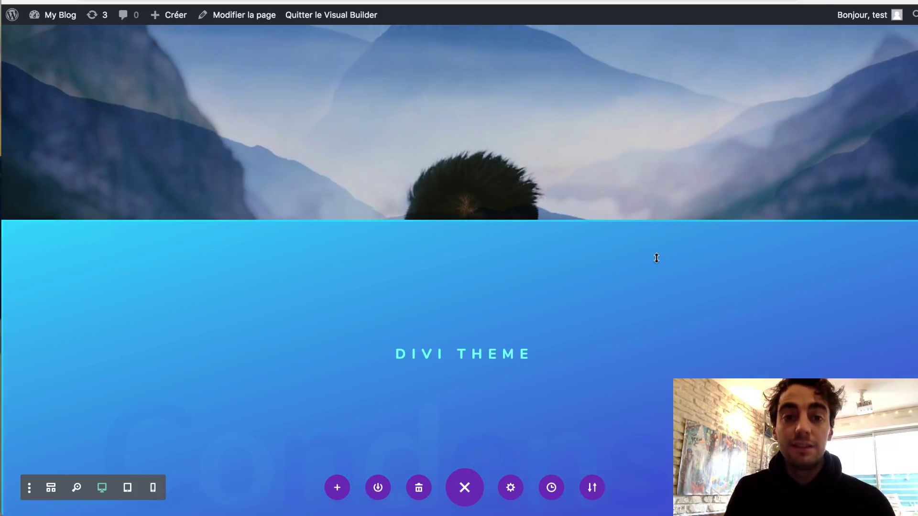
scroll(656, 258, down, 8)
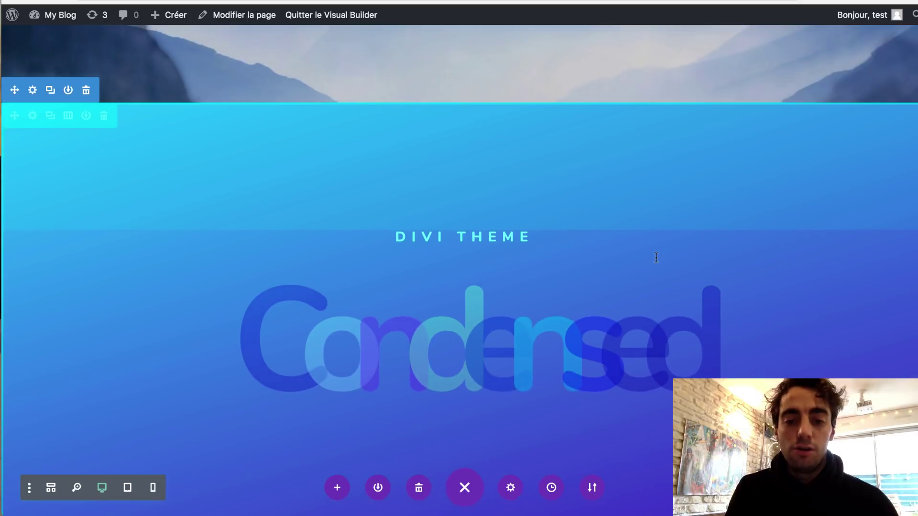
scroll(657, 258, down, 2)
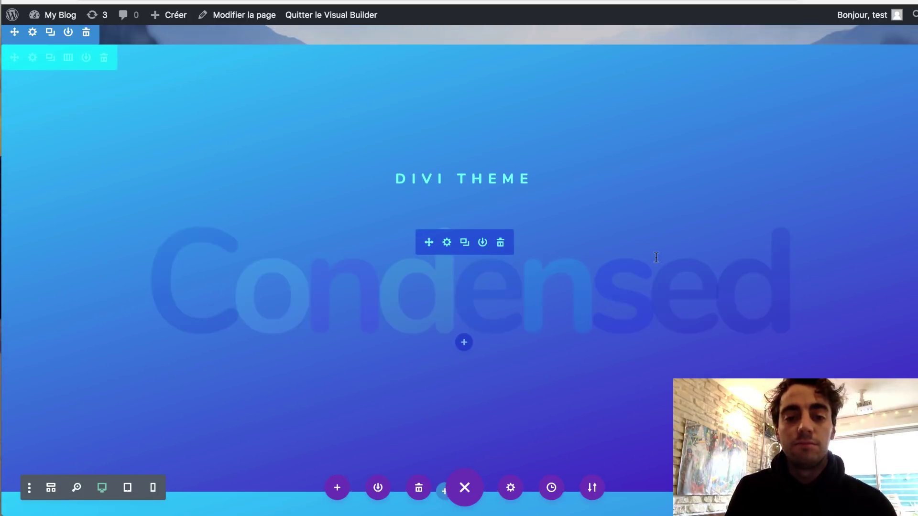
scroll(658, 256, down, 15)
scroll(847, 323, down, 2)
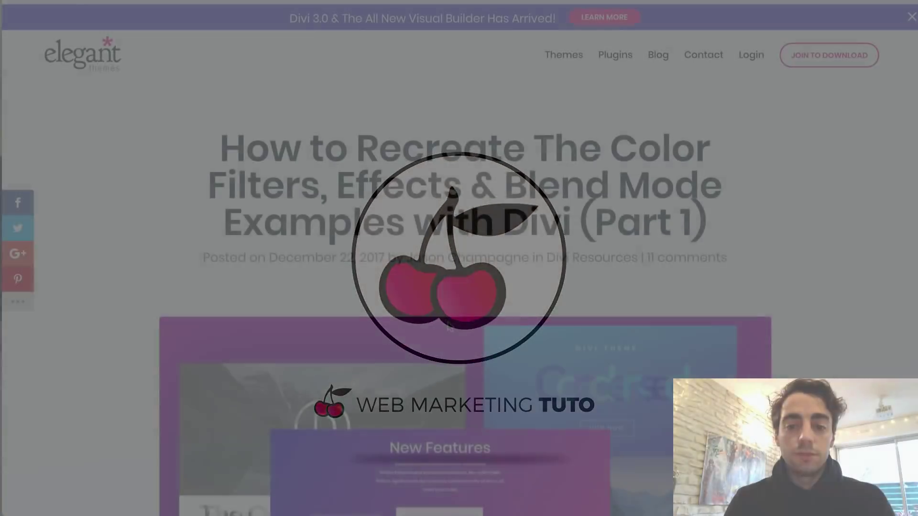
Read the Elegant Themes tutorial article down to the background gradient settings for recreating Section #1
scroll(448, 325, down, 7)
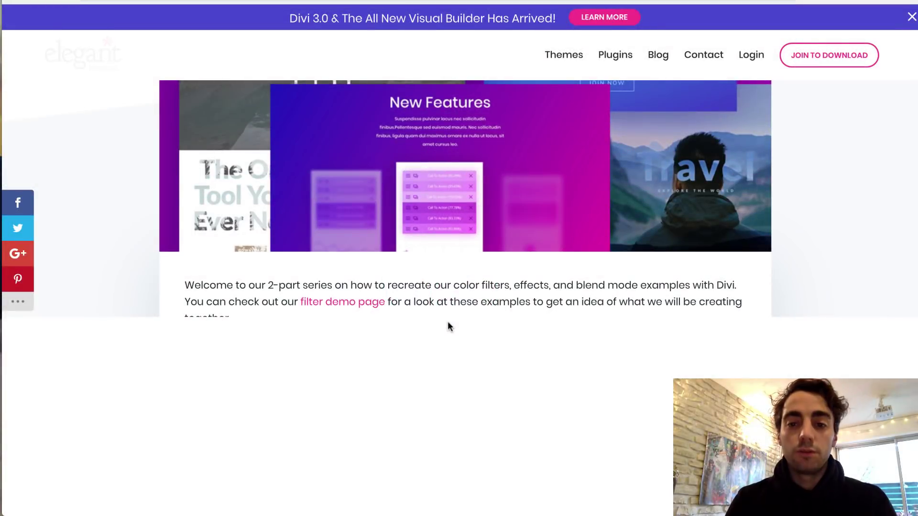
scroll(450, 327, down, 4)
scroll(450, 327, down, 7)
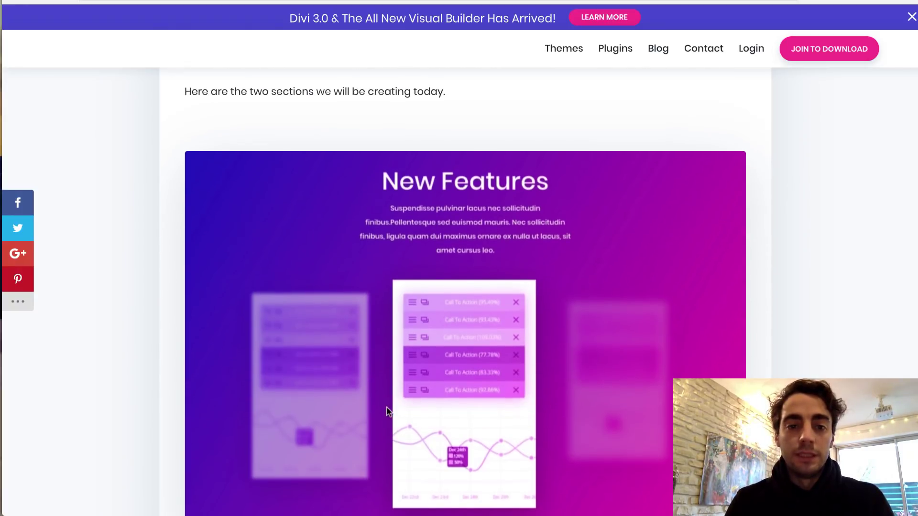
scroll(388, 411, down, 20)
scroll(387, 409, down, 15)
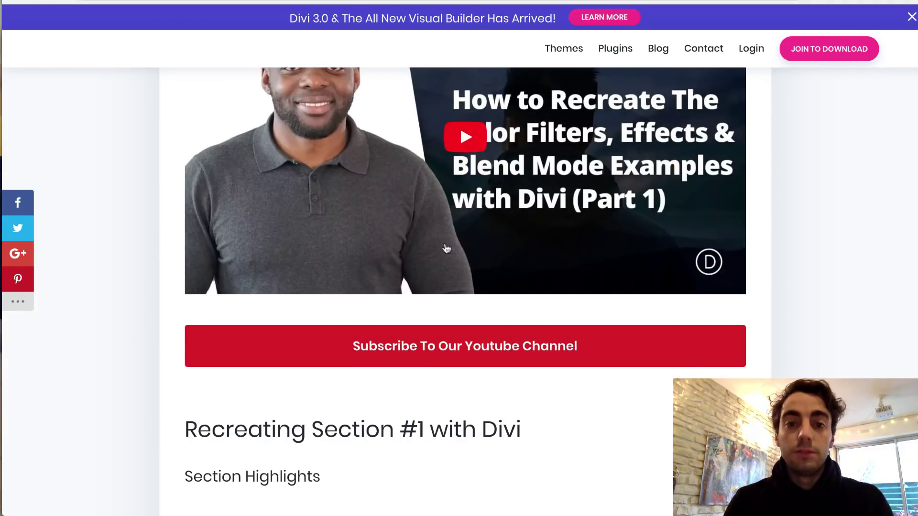
scroll(385, 392, down, 3)
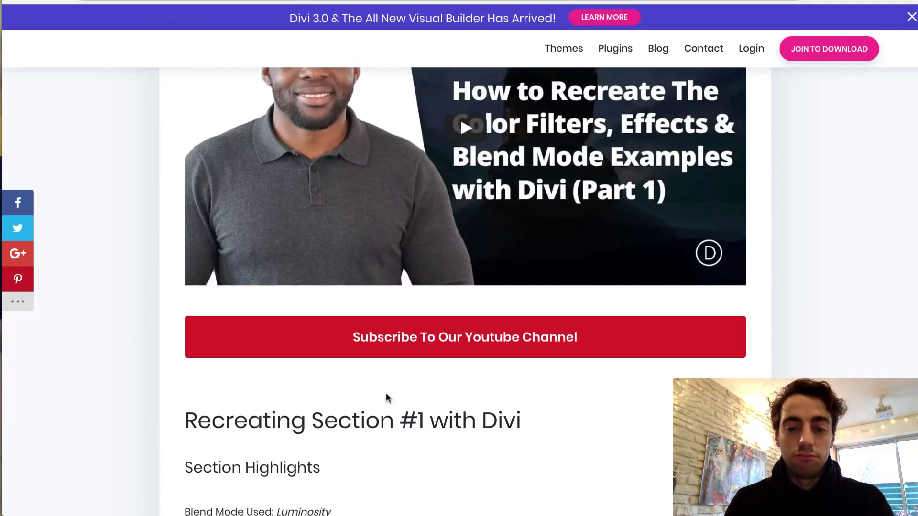
scroll(386, 394, down, 3)
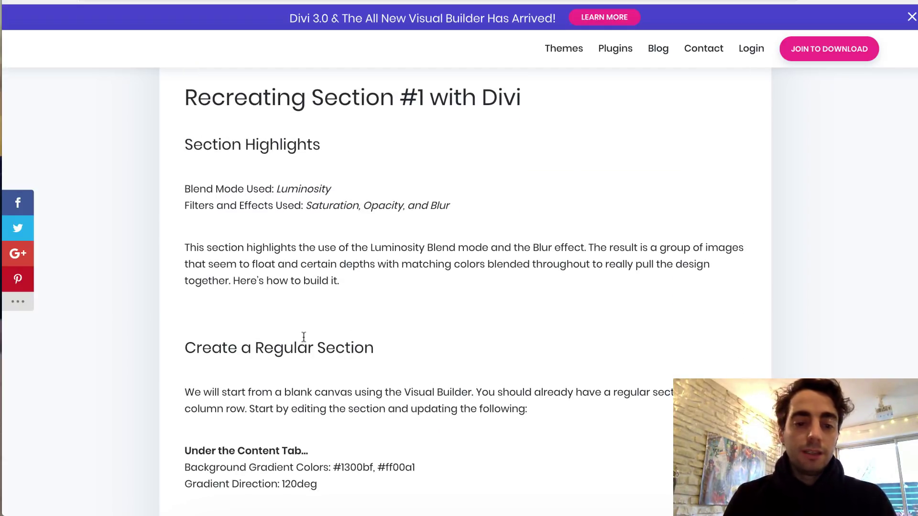
scroll(304, 337, down, 2)
scroll(407, 363, down, 3)
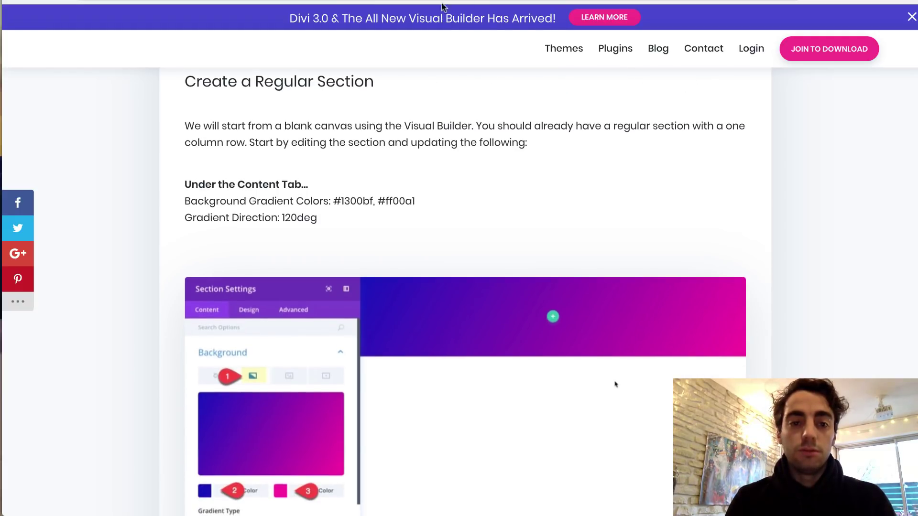
In the Divi page, insert a normal section below the #DIVI NEWS 4 header with a quarter, half, quarter column row
click(549, 1)
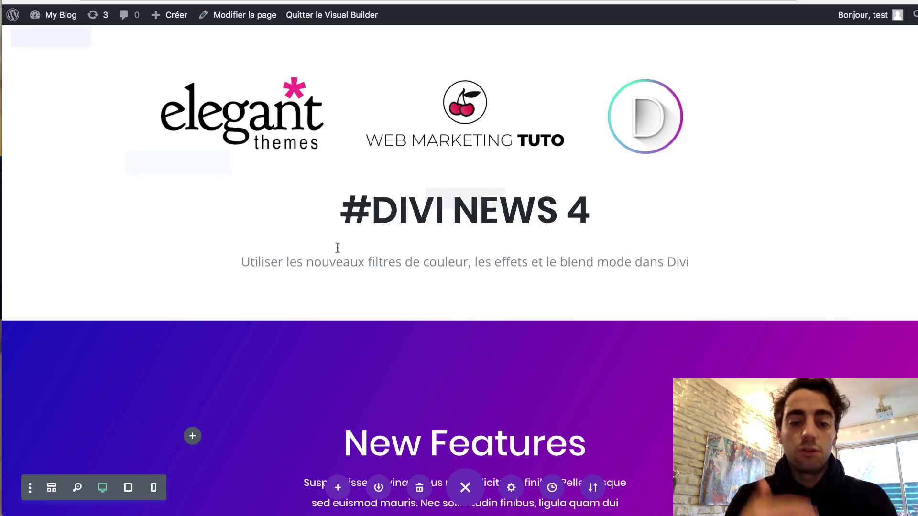
mouse_move(447, 294)
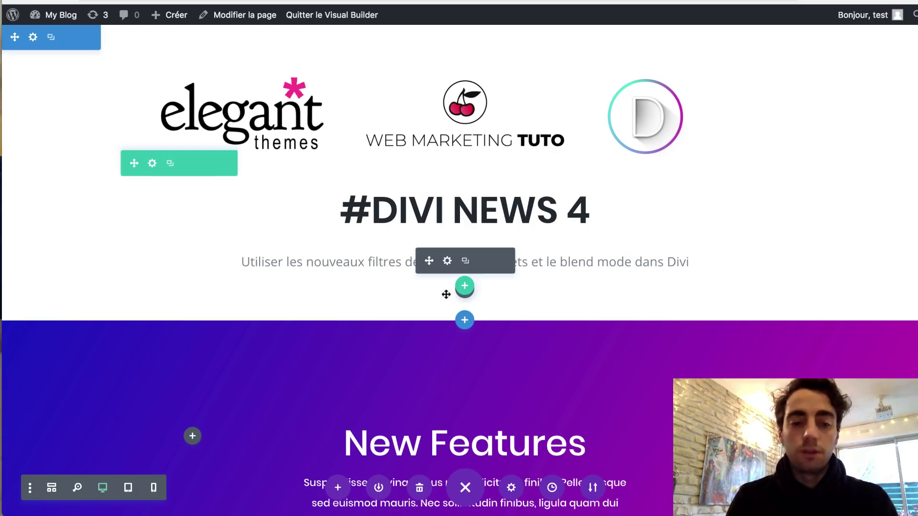
click(466, 321)
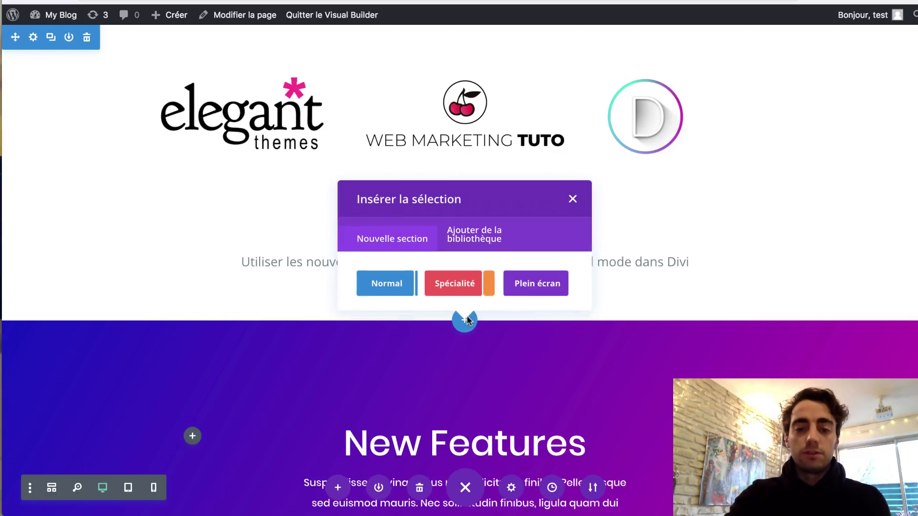
click(377, 283)
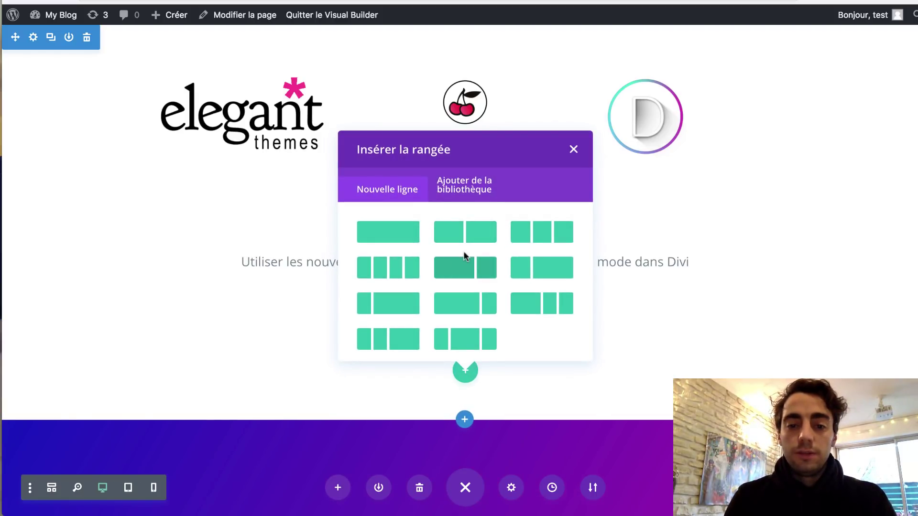
click(465, 344)
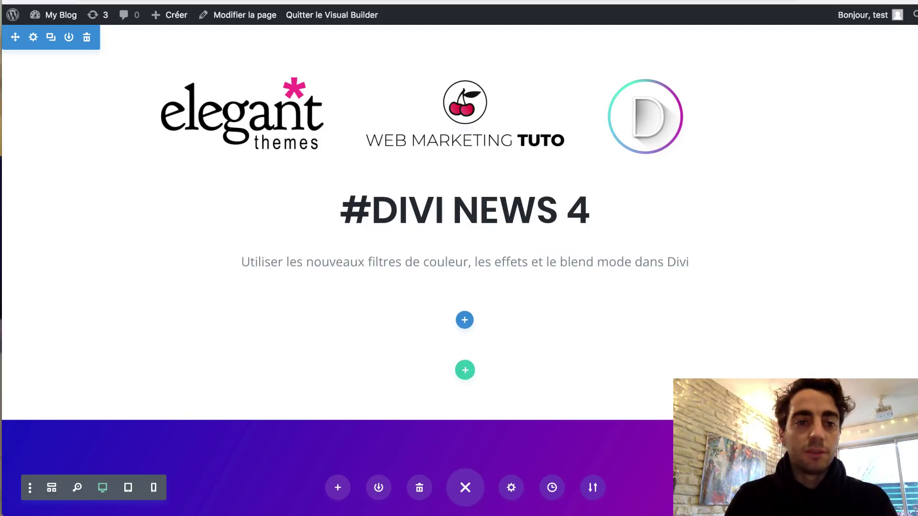
Copy the first background gradient colour, #1300bf, from the tutorial article
key(ctrl+Tab)
scroll(344, 170, down, 1)
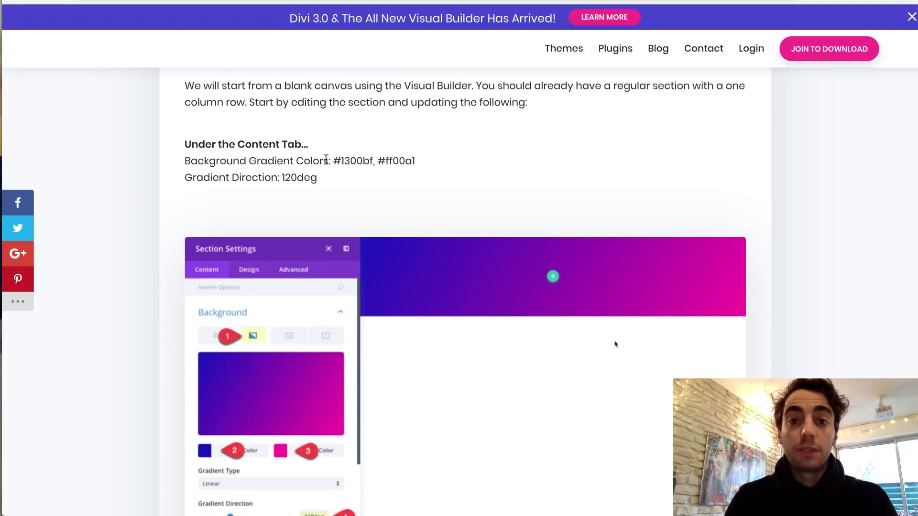
drag(334, 160, 373, 159)
key(super+c)
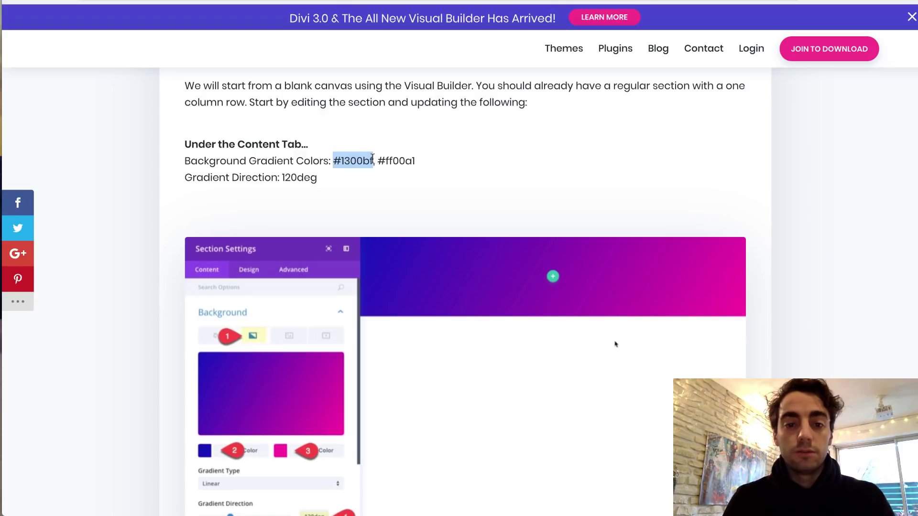
Back in the Divi page, dismiss the module insertion and add a gradient background in the new section's settings
key(ctrl+shift+Tab)
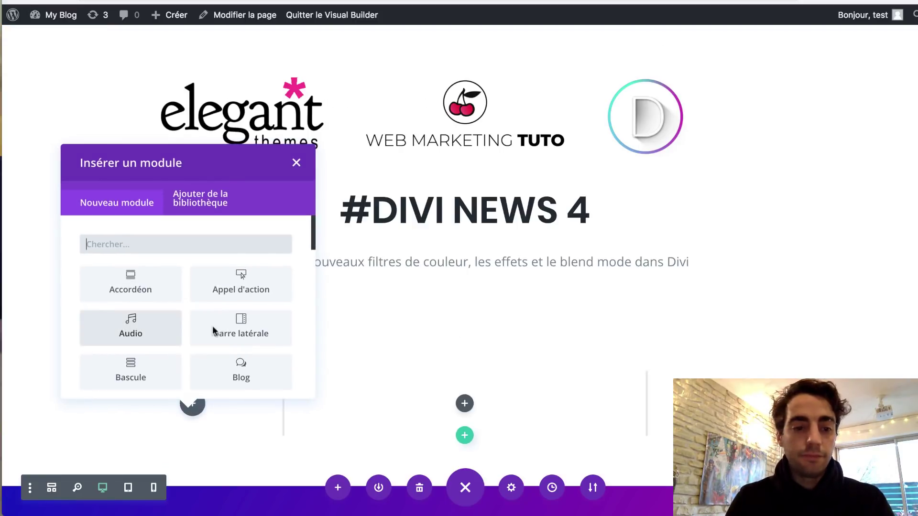
click(296, 163)
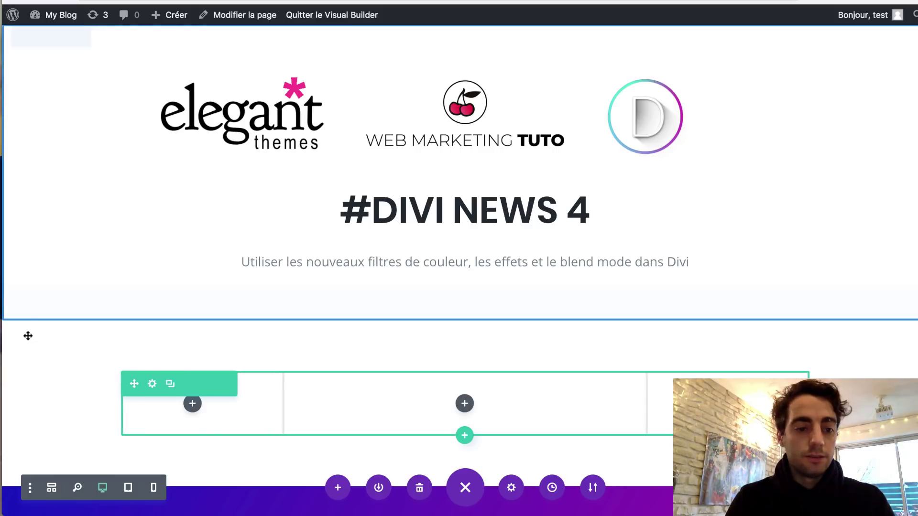
mouse_move(21, 334)
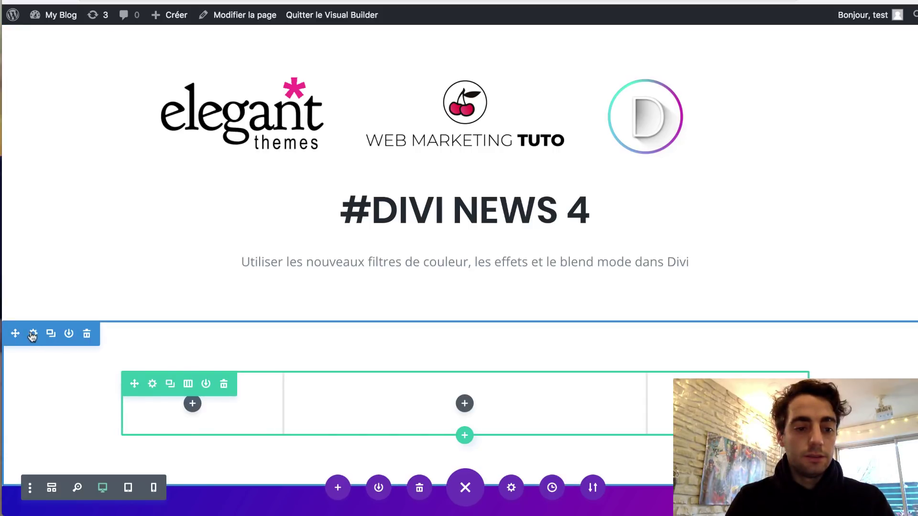
click(32, 333)
click(564, 156)
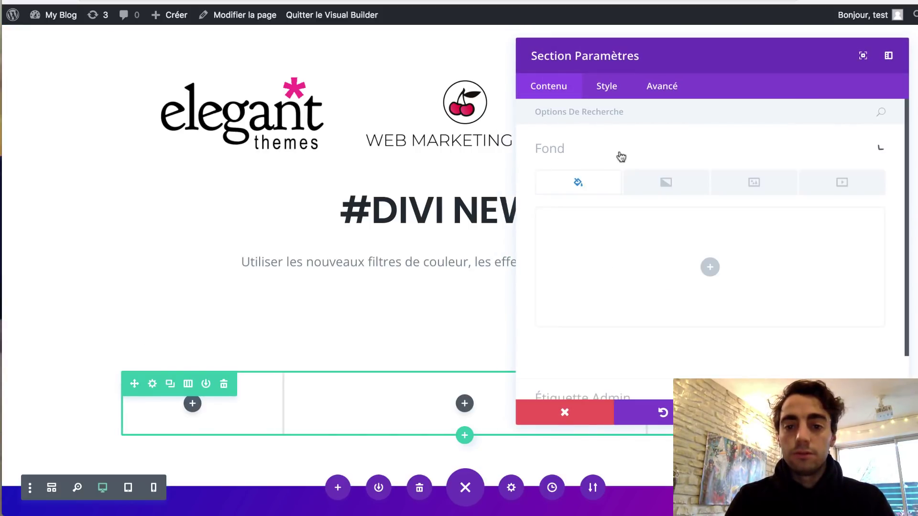
click(667, 184)
scroll(629, 288, down, 1)
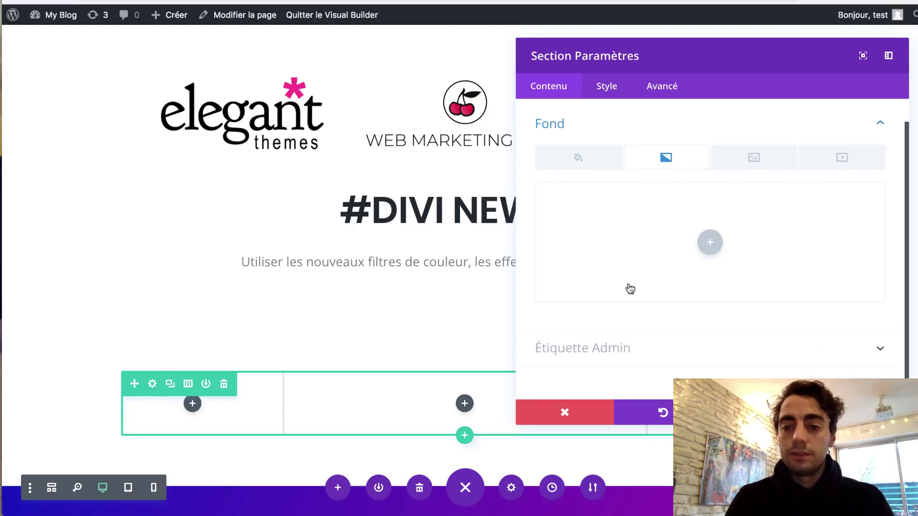
click(710, 242)
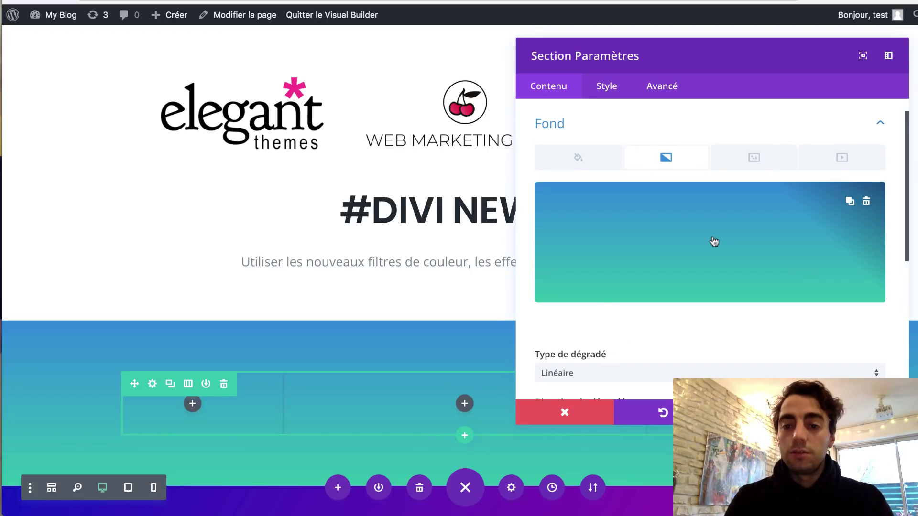
Set the first colour of the new section's background gradient to #1300bf
scroll(530, 350, down, 3)
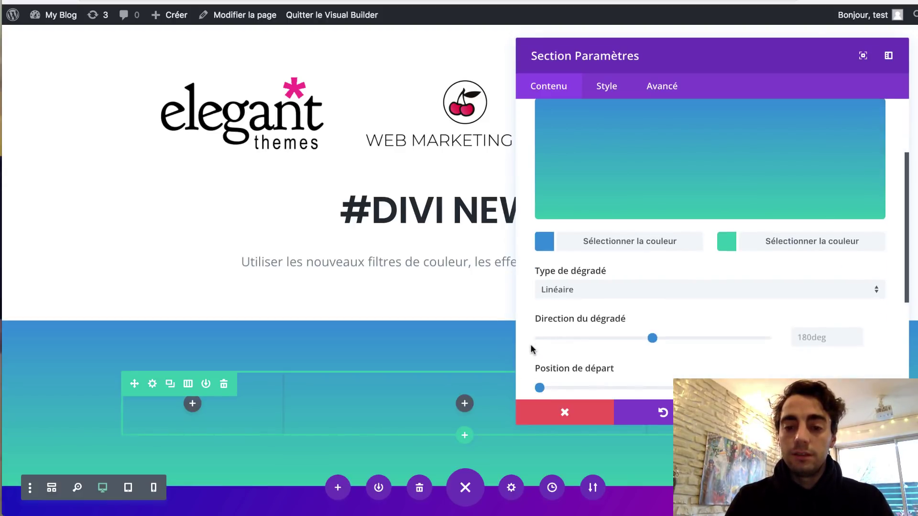
click(543, 241)
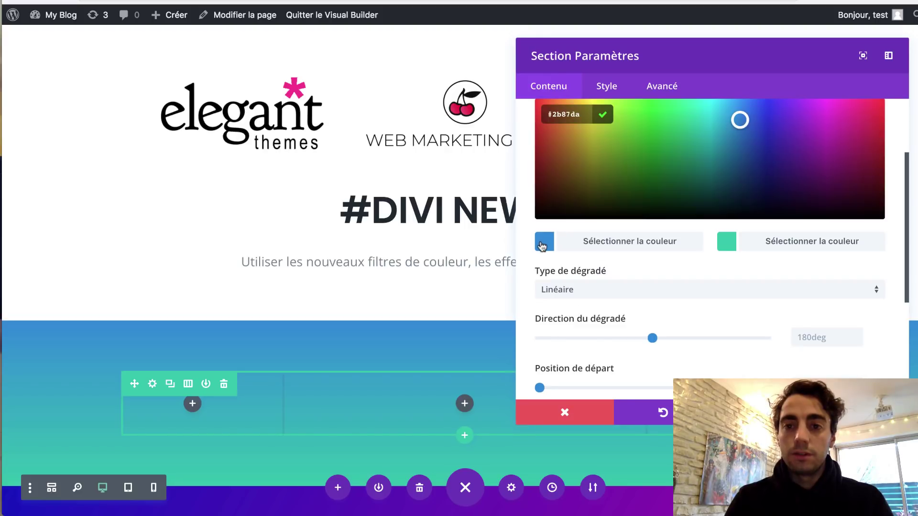
double_click(561, 114)
key(super+v)
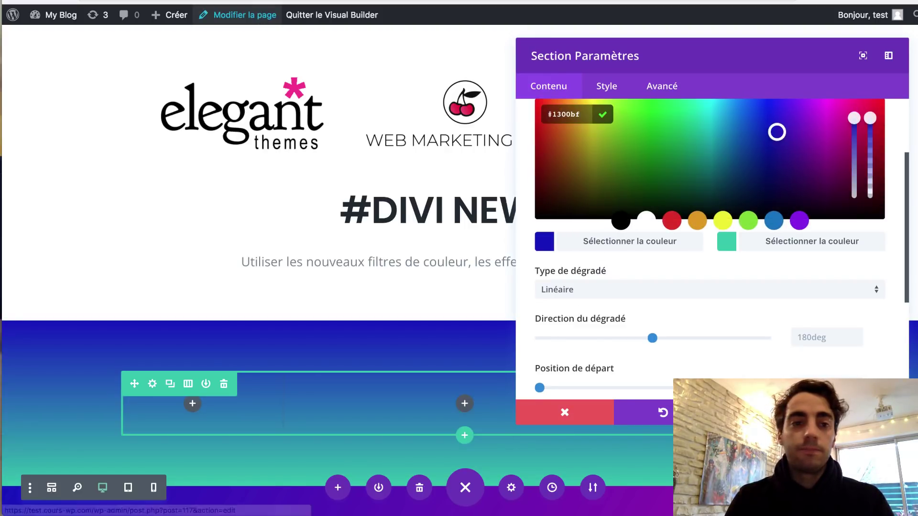
Copy the second gradient colour, #ff00a1, from the tutorial article and return to the section settings
click(195, 1)
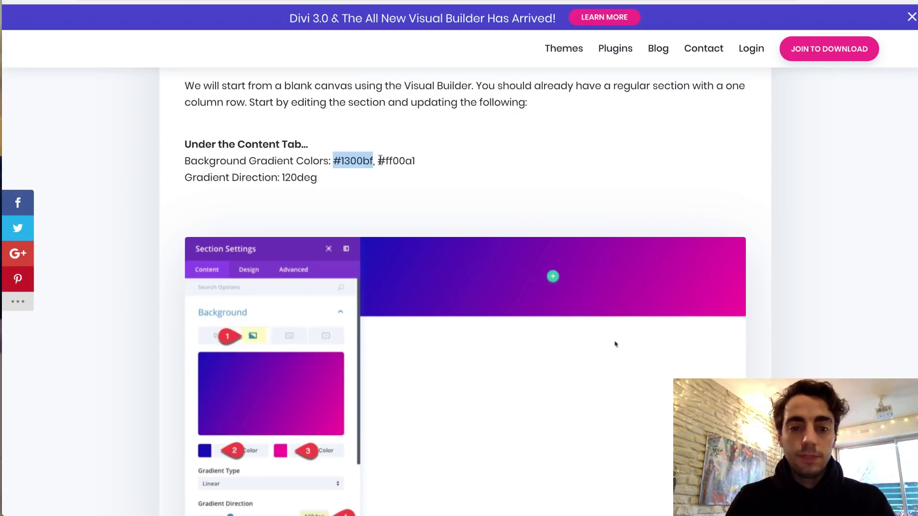
drag(378, 161, 423, 164)
key(super+c)
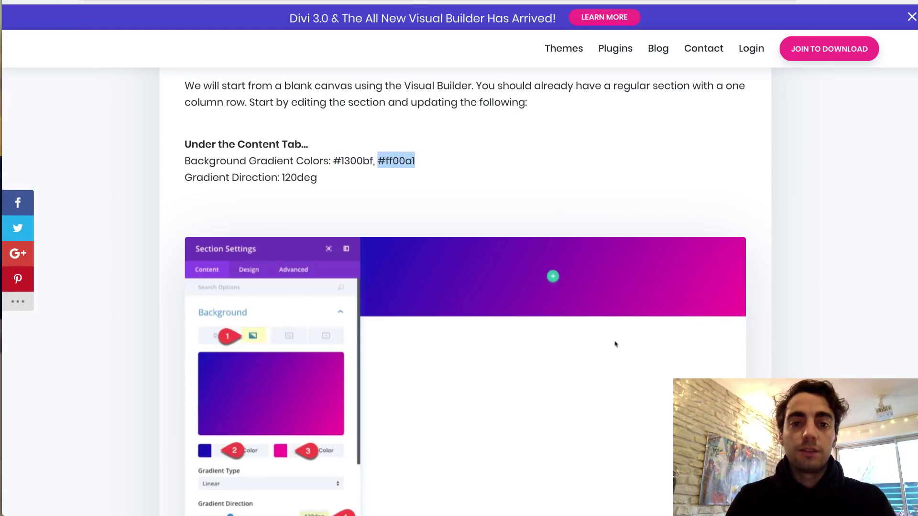
key(ctrl+shift+Tab)
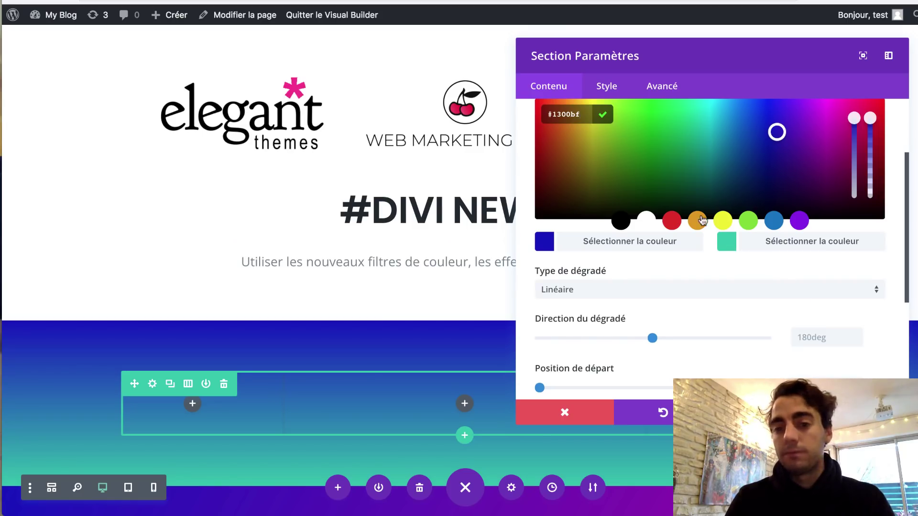
Set the section gradient's second colour to #ff00a1 and its direction to 120deg
click(726, 241)
double_click(558, 107)
key(super+v)
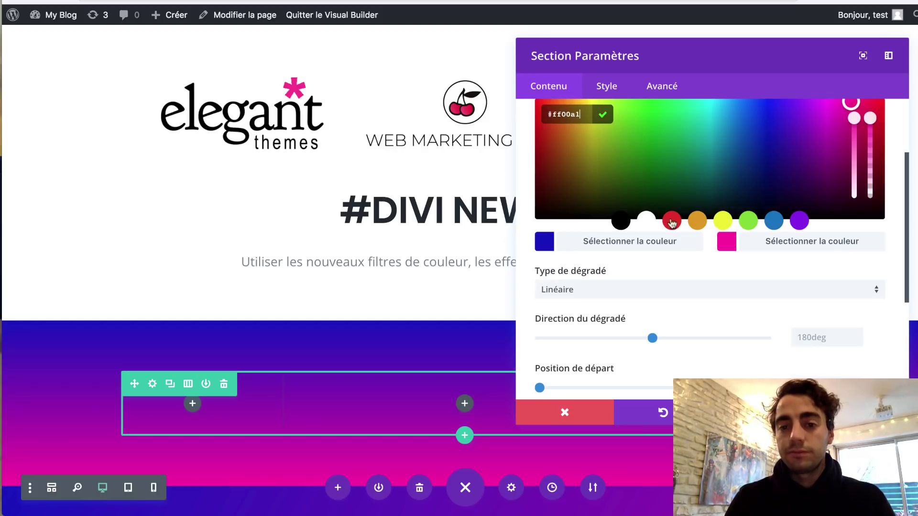
double_click(816, 337)
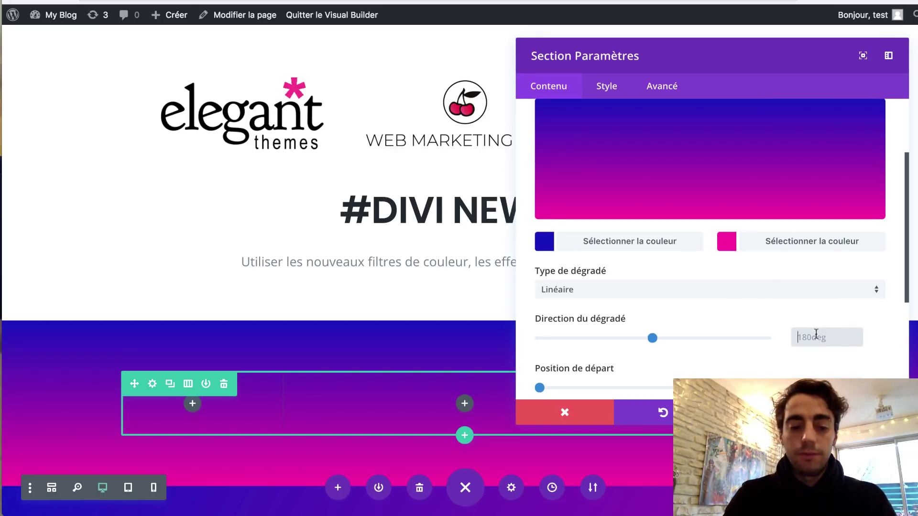
text(120)
click(841, 363)
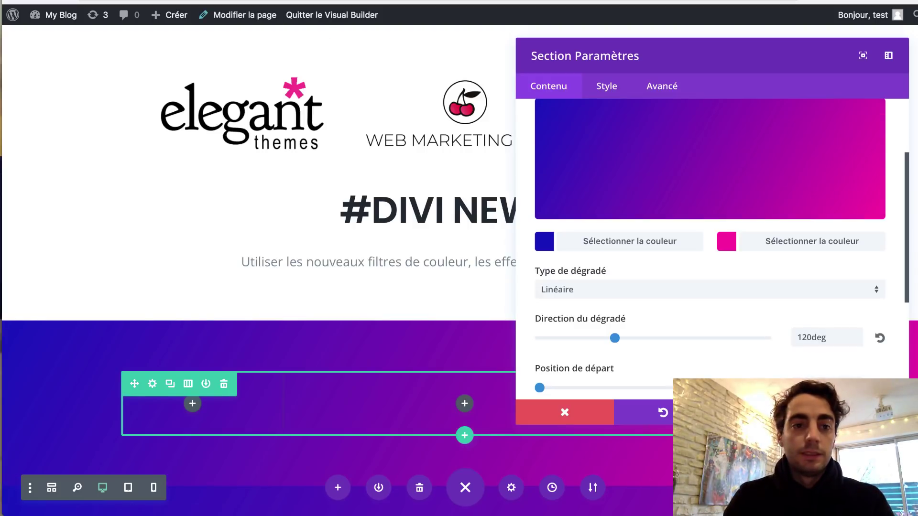
Check the spacing values in the tutorial article, then set the section's top and bottom padding to 130px
click(334, 1)
scroll(354, 279, down, 4)
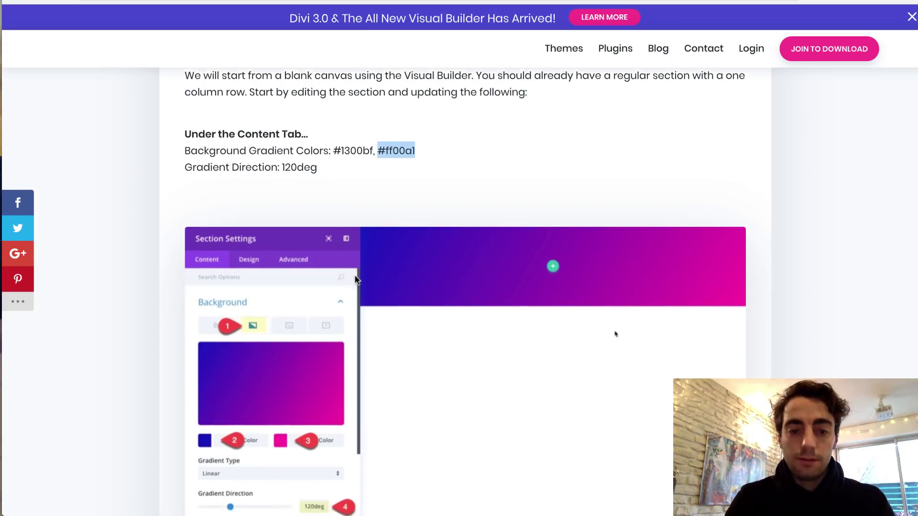
scroll(354, 274, down, 5)
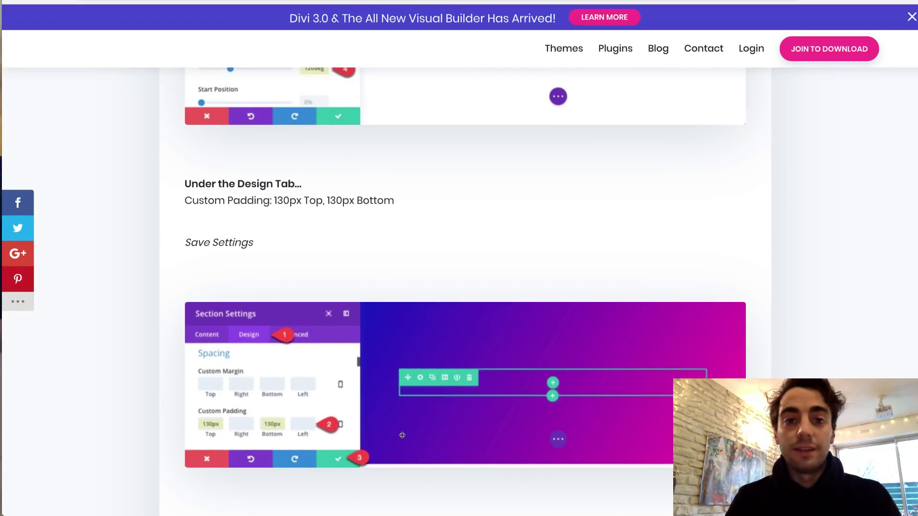
key(ctrl+shift+Tab)
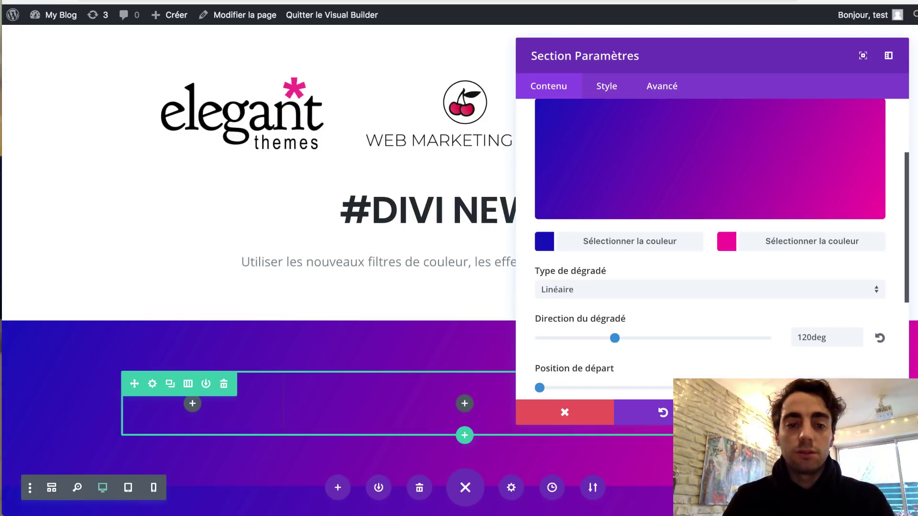
click(606, 86)
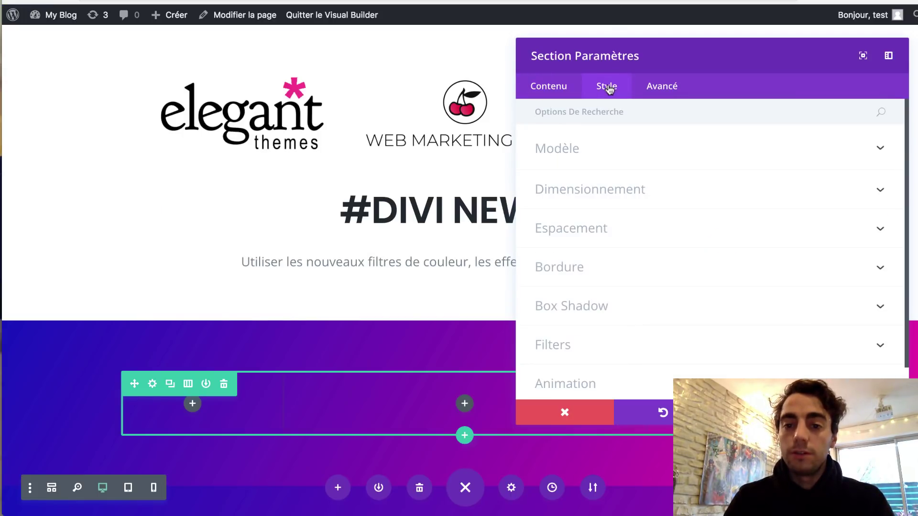
click(584, 231)
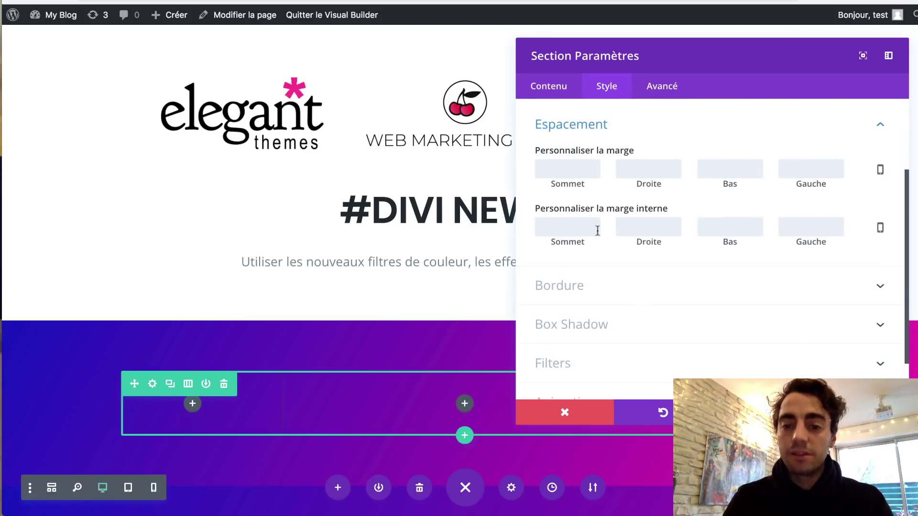
text(130)
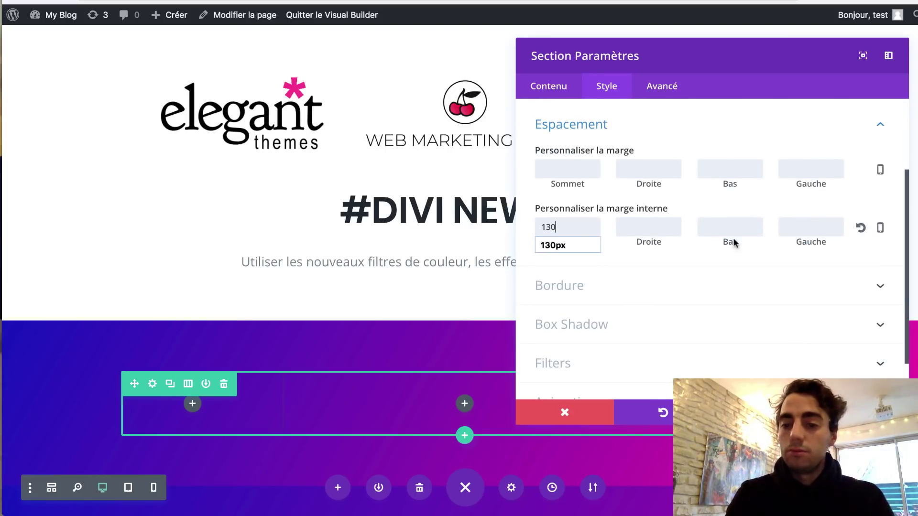
click(740, 227)
text(130)
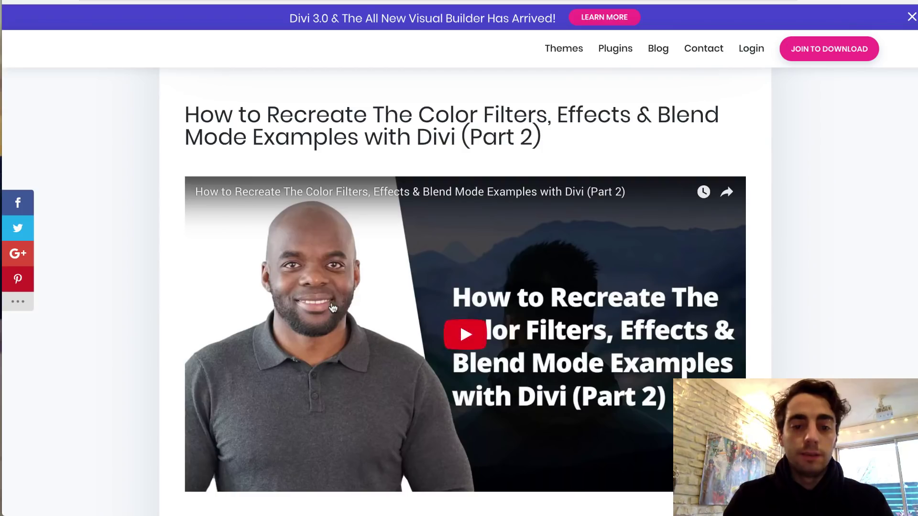
Following the article's column instructions, close the section settings and choose the one-fourth, one-half, one-fourth layout for the row
scroll(337, 270, down, 1)
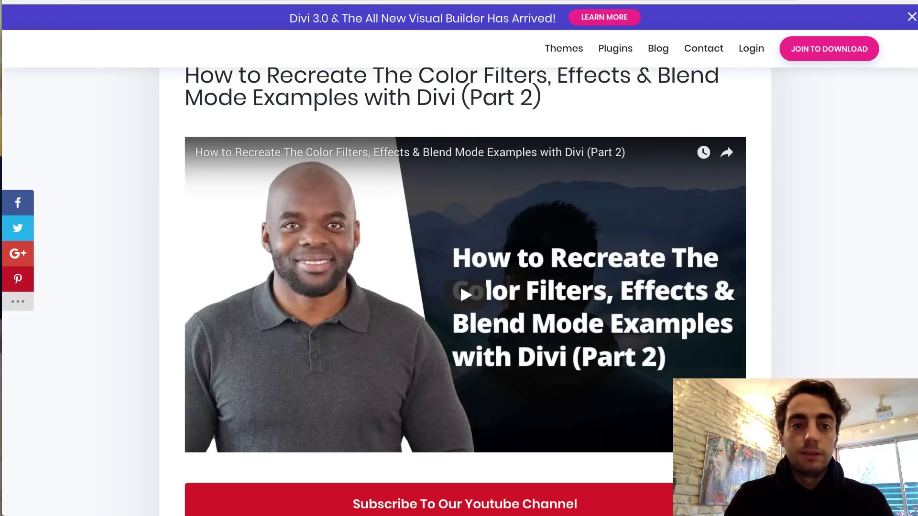
scroll(464, 291, down, 20)
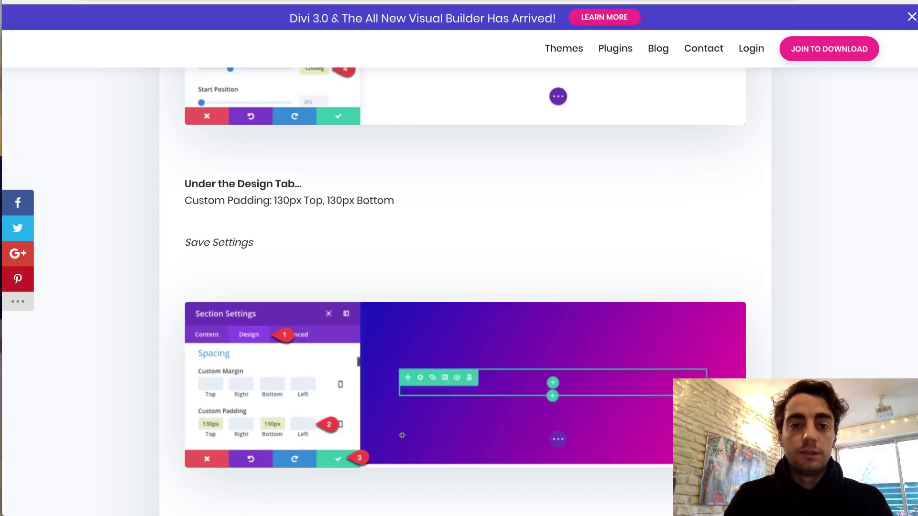
scroll(495, 358, down, 10)
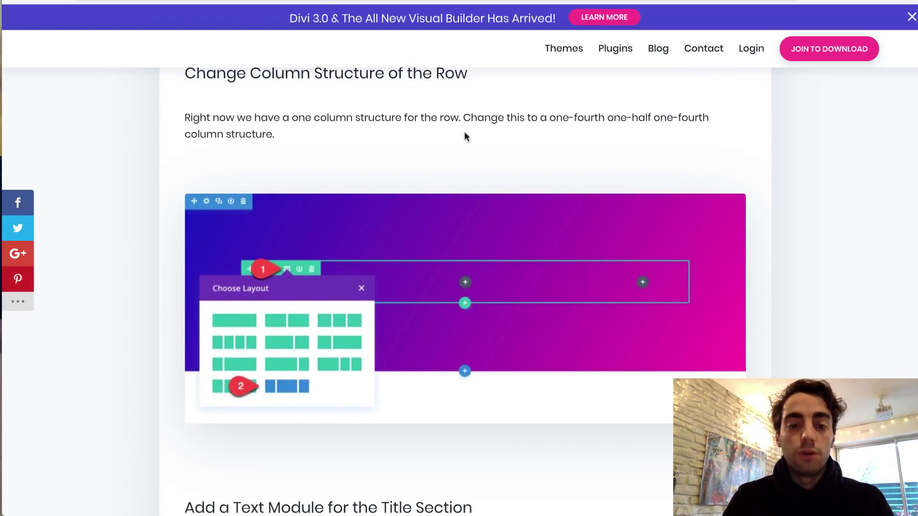
key(ctrl+Tab)
key(Escape)
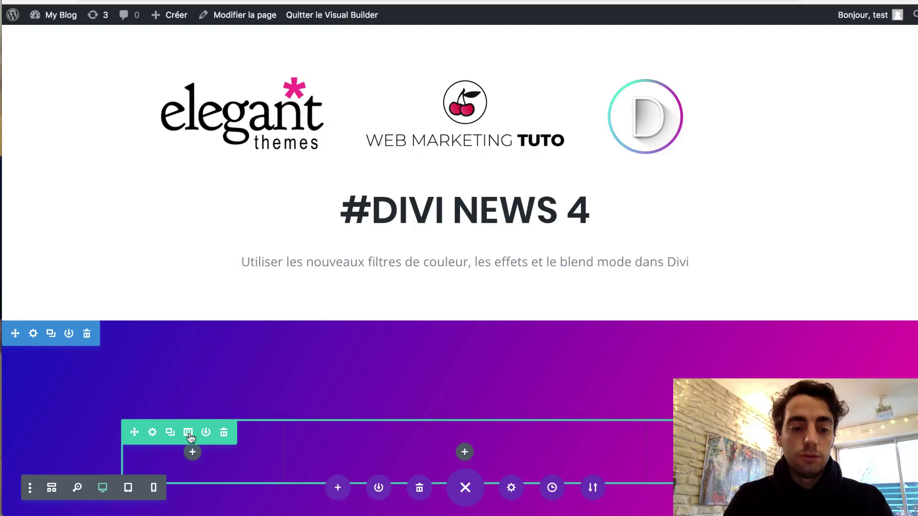
click(189, 433)
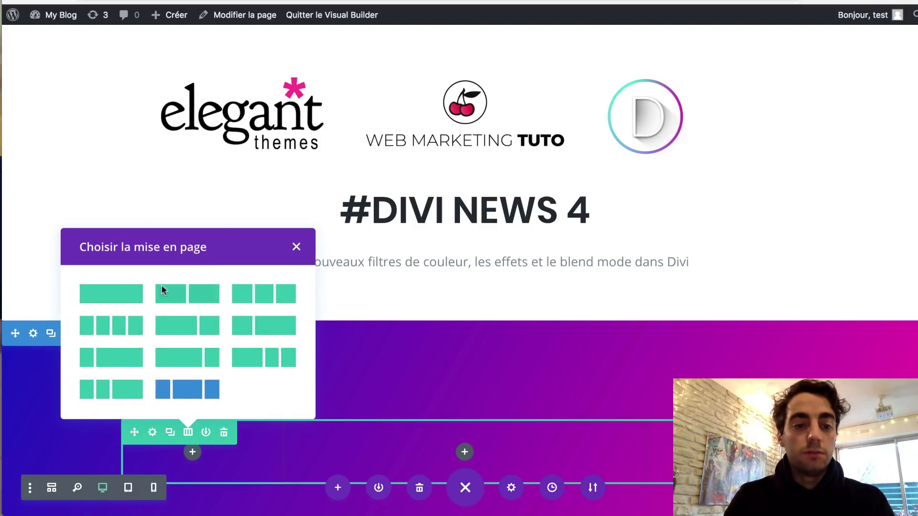
click(184, 394)
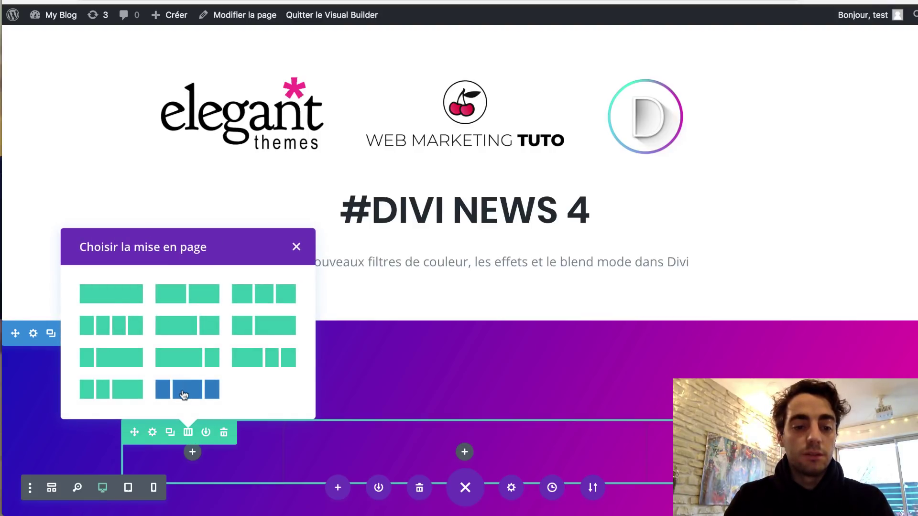
Copy the h2 "New Features" heading code with its "Suspendisse pulvinar" paragraph from the article and return to the Divi page
click(152, 433)
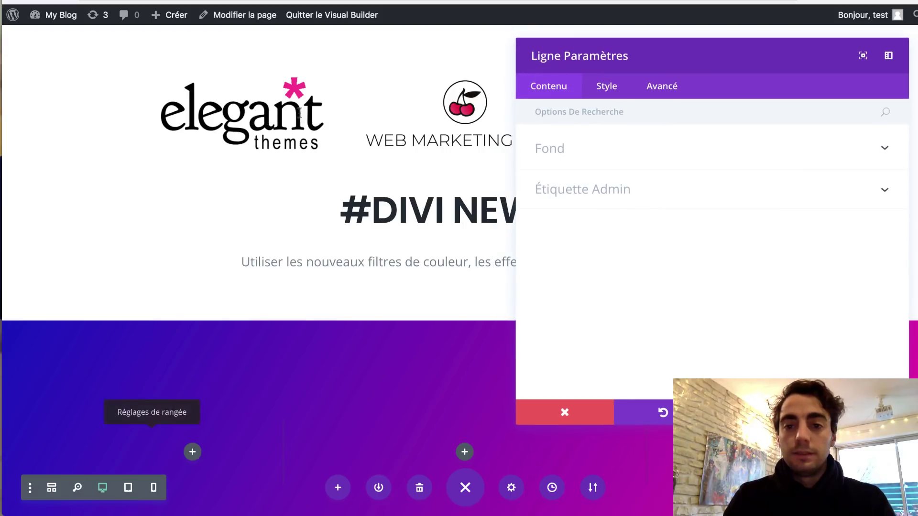
key(ctrl+Tab)
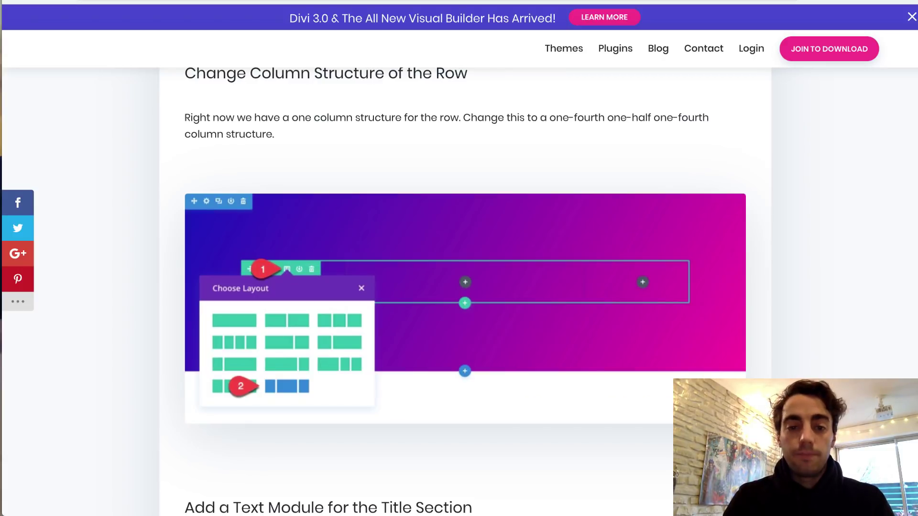
scroll(449, 265, down, 2)
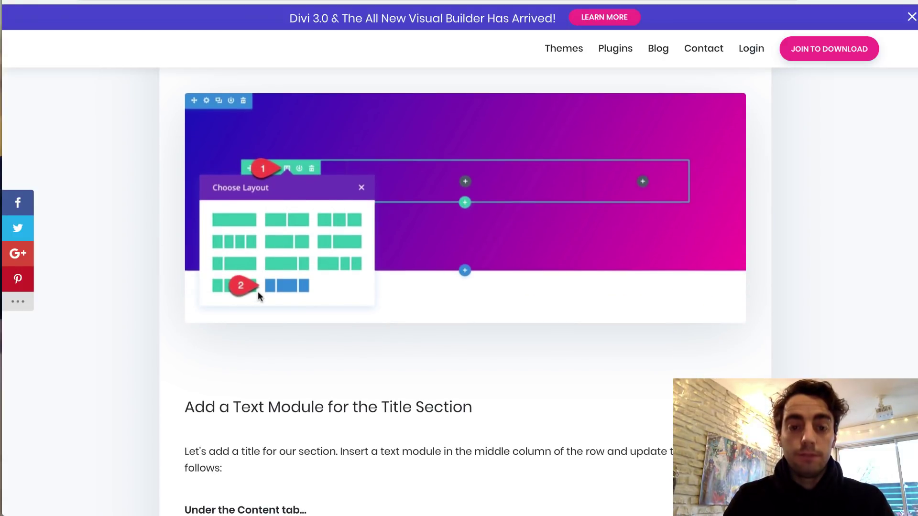
scroll(277, 285, down, 3)
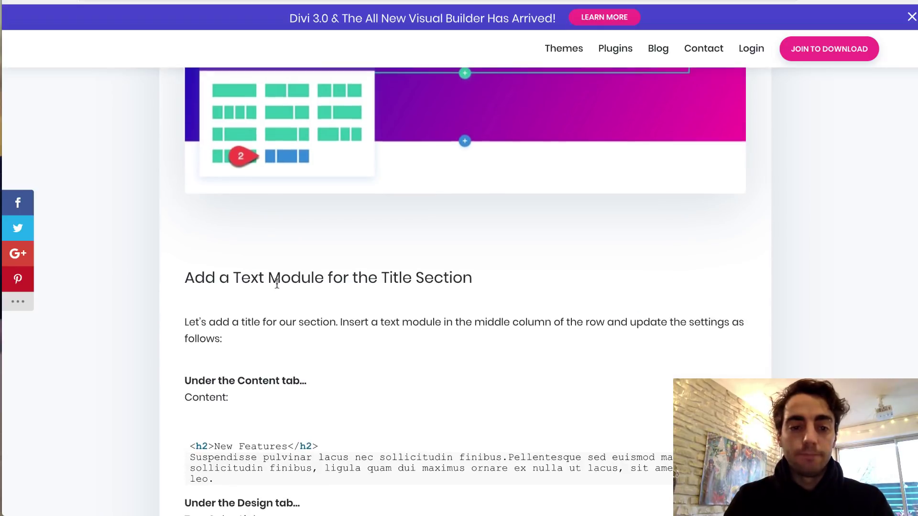
scroll(276, 284, down, 2)
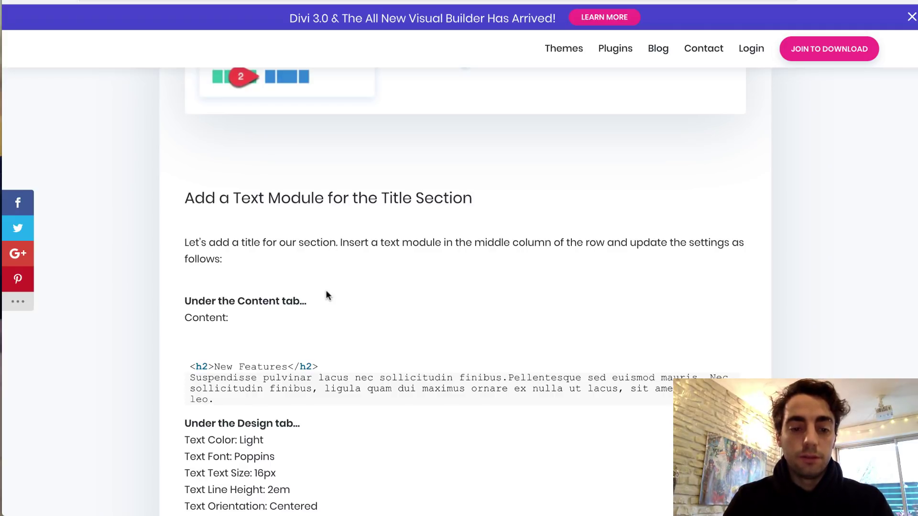
scroll(327, 292, up, 4)
scroll(327, 292, down, 1)
scroll(326, 293, down, 5)
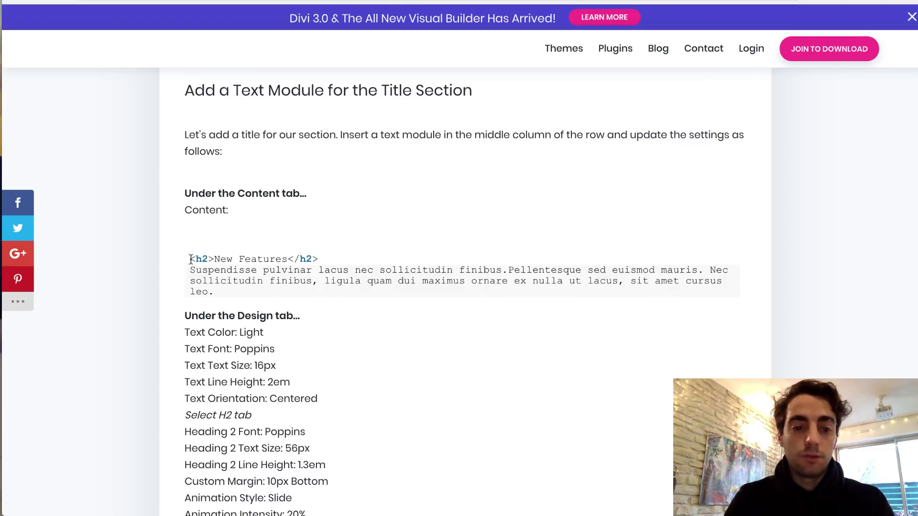
drag(190, 259, 219, 293)
key(super+c)
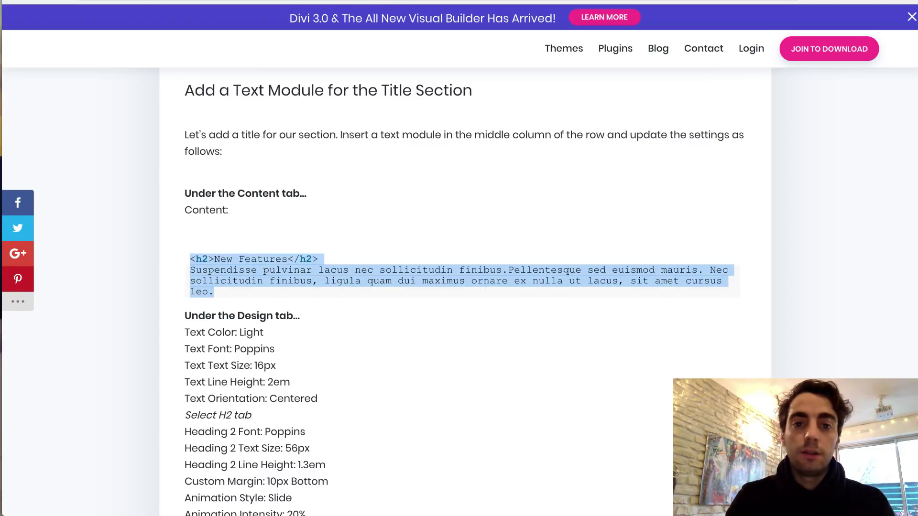
key(ctrl+Tab)
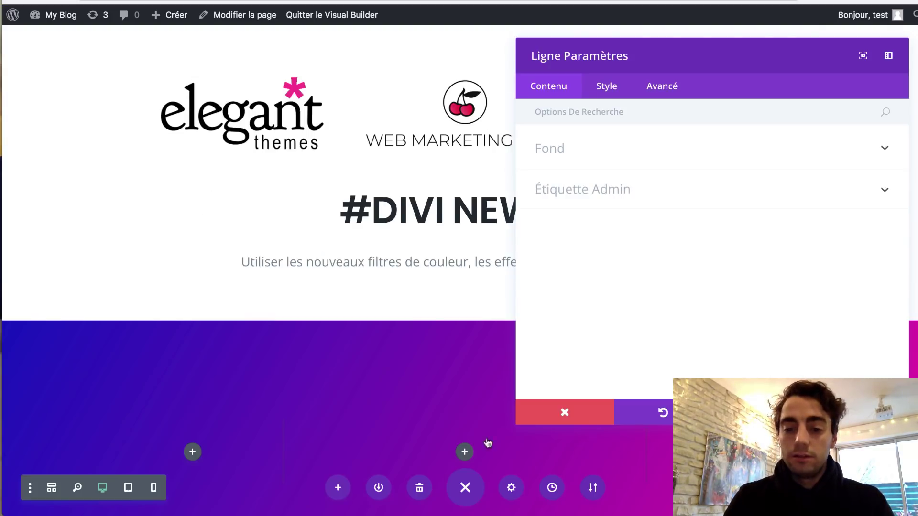
Close the row settings and insert a Texte module in the row's middle column
key(Escape)
scroll(362, 371, down, 4)
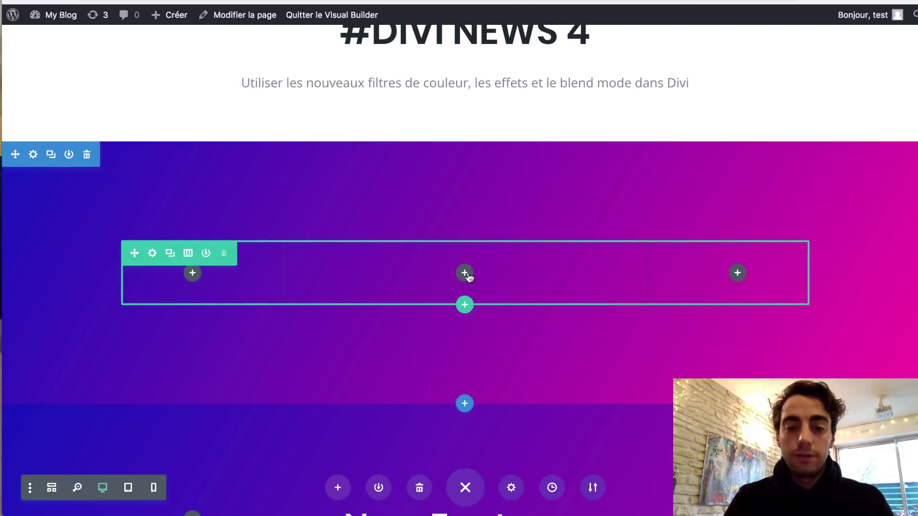
click(465, 273)
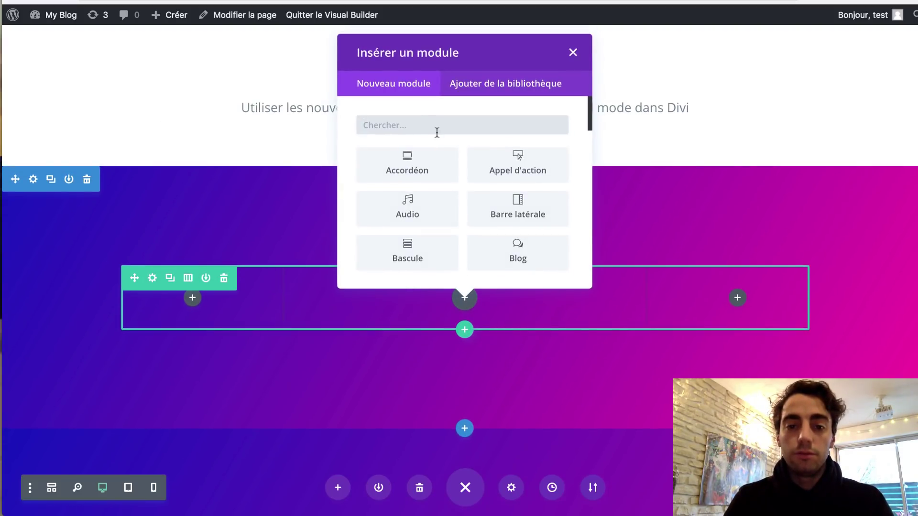
text(text)
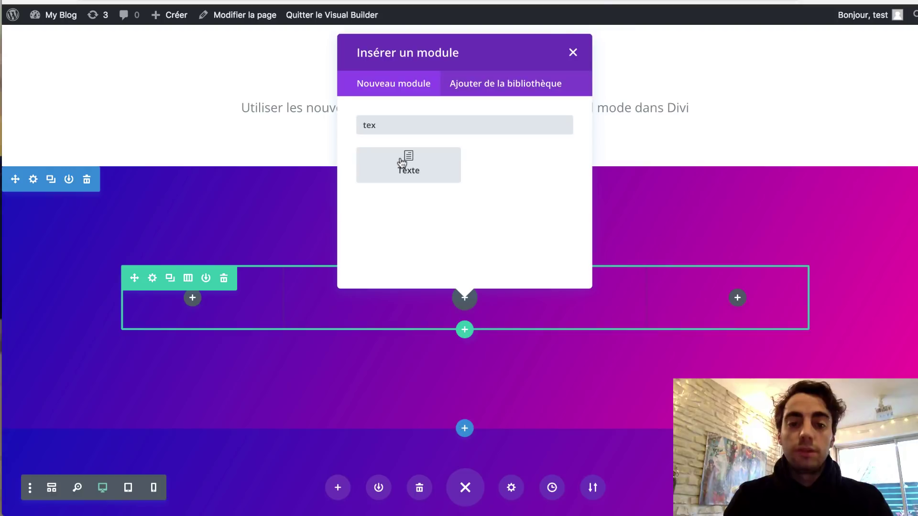
click(405, 160)
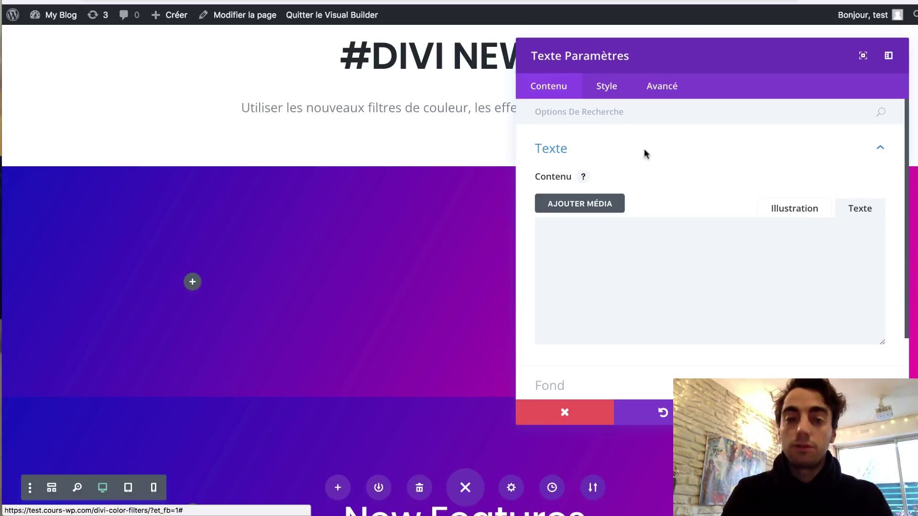
Paste the copied New Features code as the text module's content and display it in the visual editor
click(287, 1)
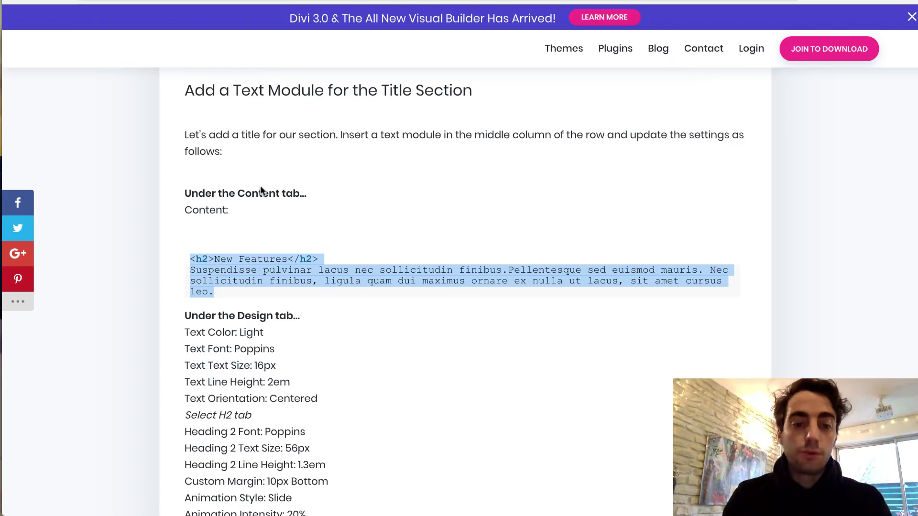
click(198, 255)
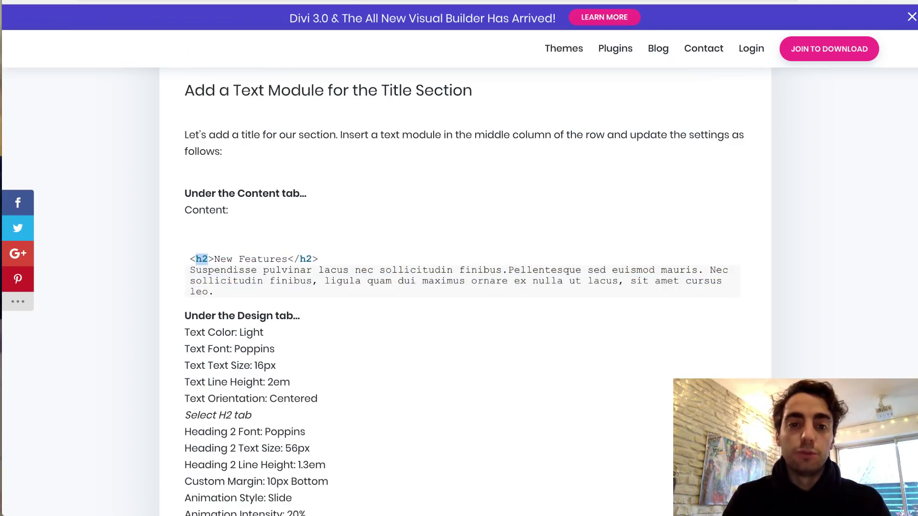
click(621, 1)
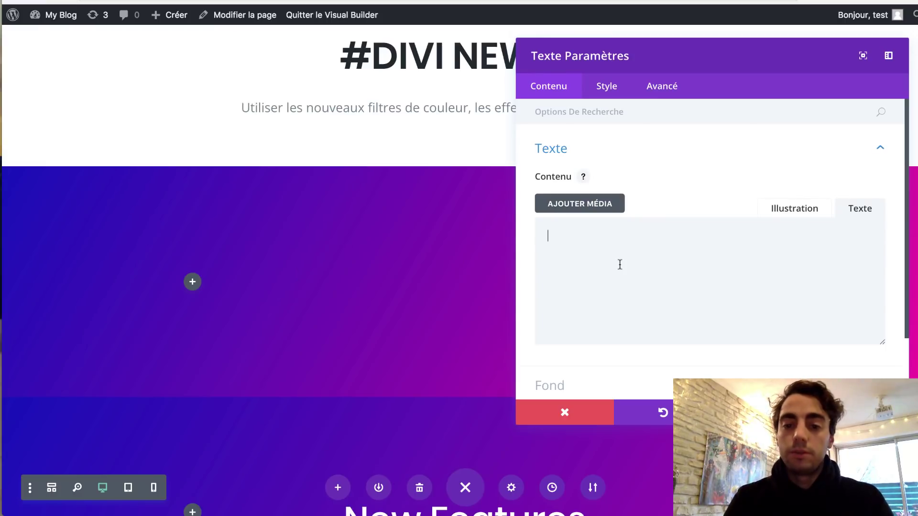
key(super+v)
click(791, 213)
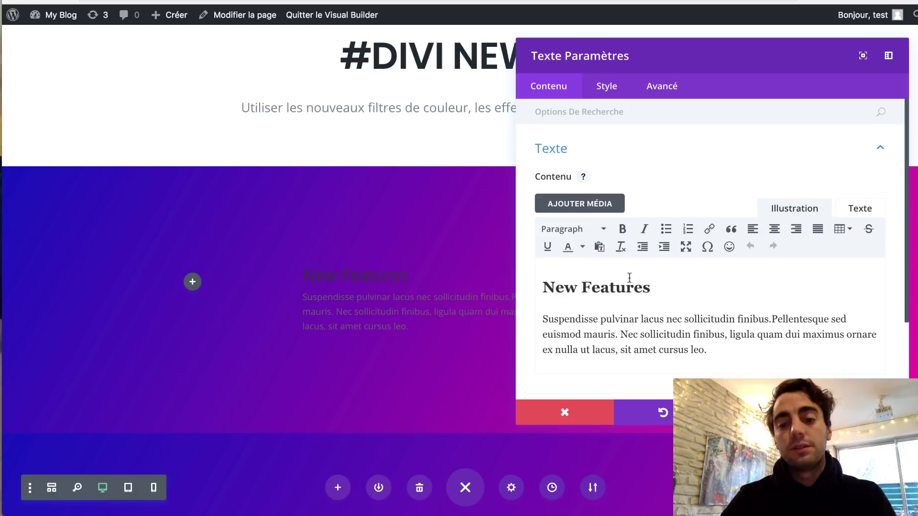
click(565, 290)
click(606, 328)
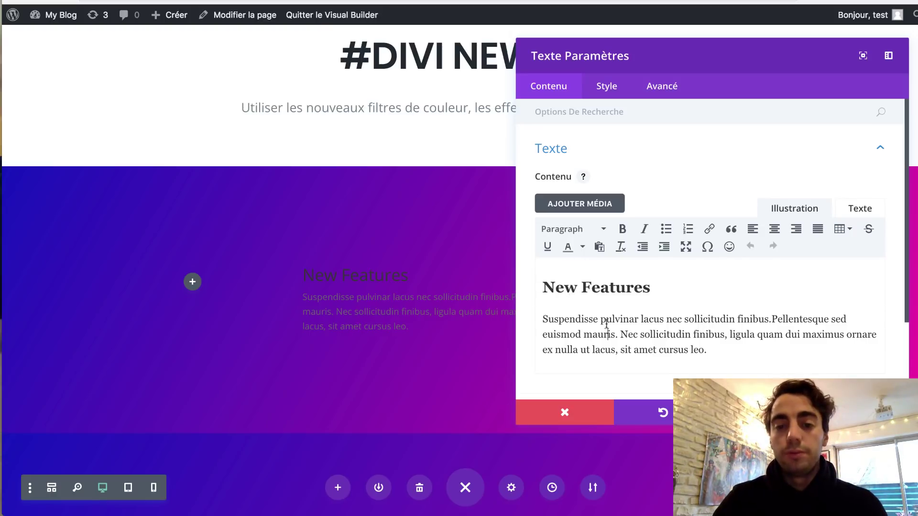
Look up the text module's design settings in the tutorial article
key(ctrl+Tab)
scroll(360, 317, down, 4)
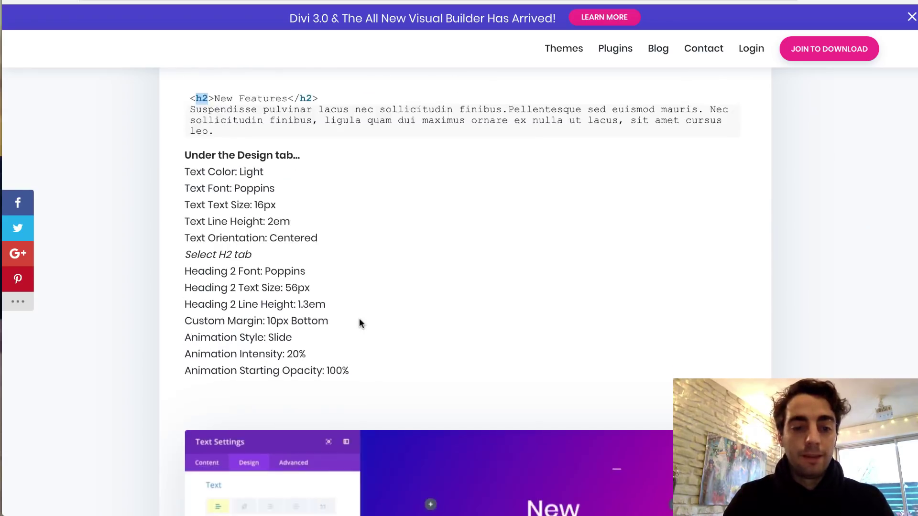
scroll(359, 318, up, 1)
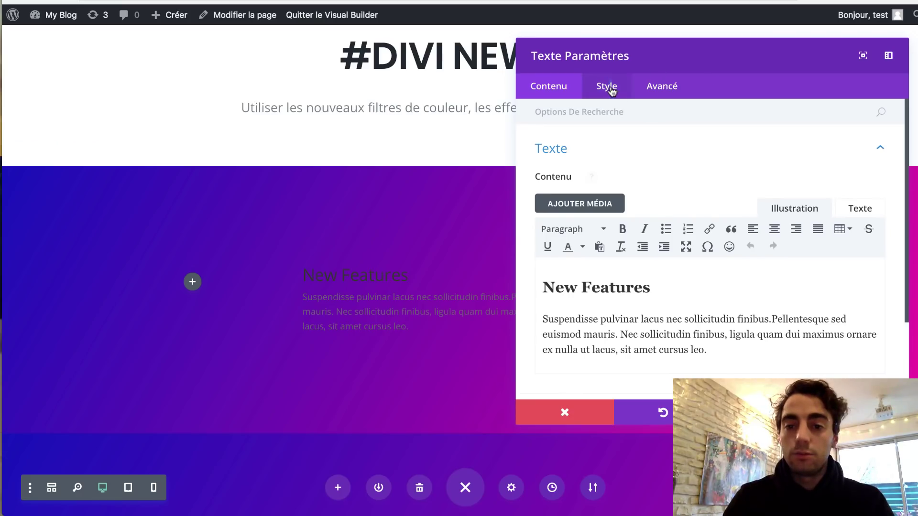
In the text module's design settings, set the text colour to Clair and the text font to Poppins
click(611, 89)
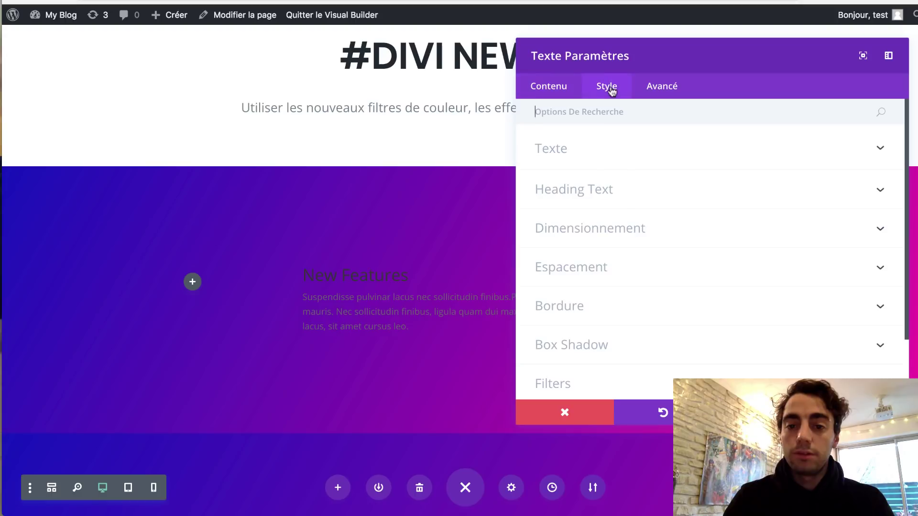
click(577, 164)
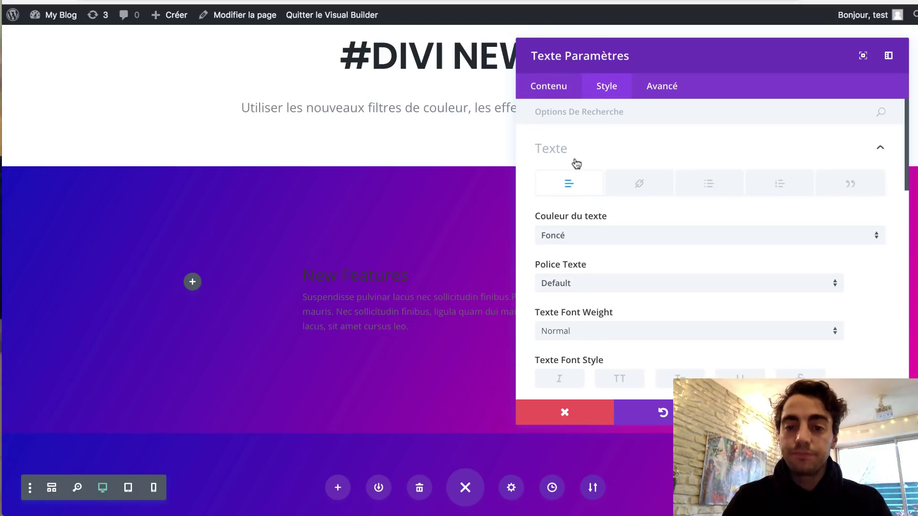
click(569, 233)
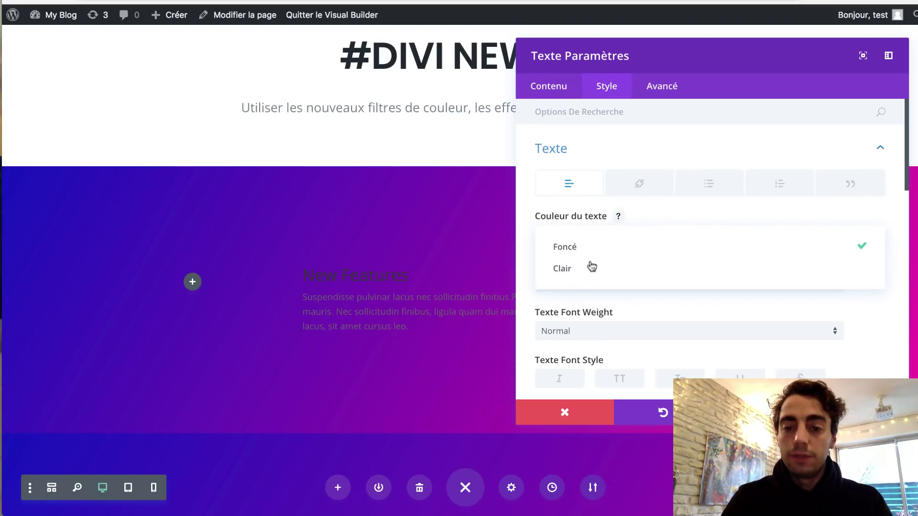
click(562, 270)
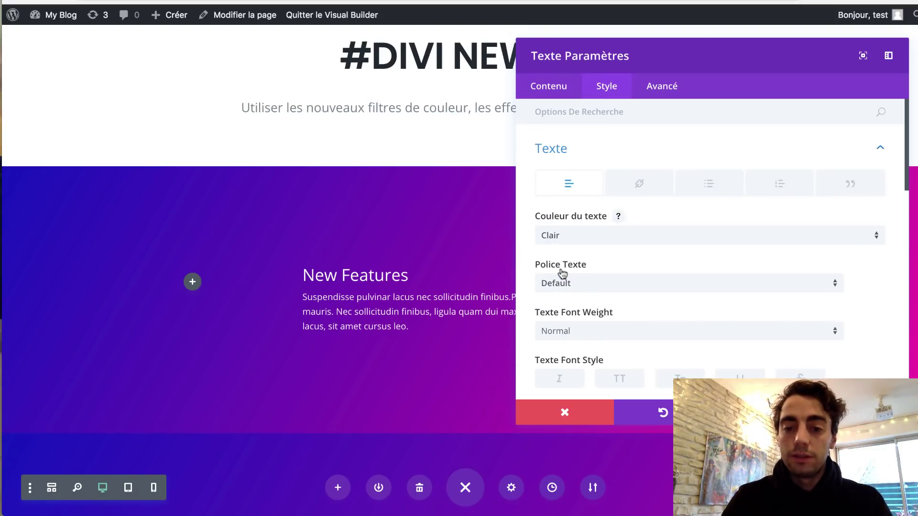
click(590, 284)
text(pop)
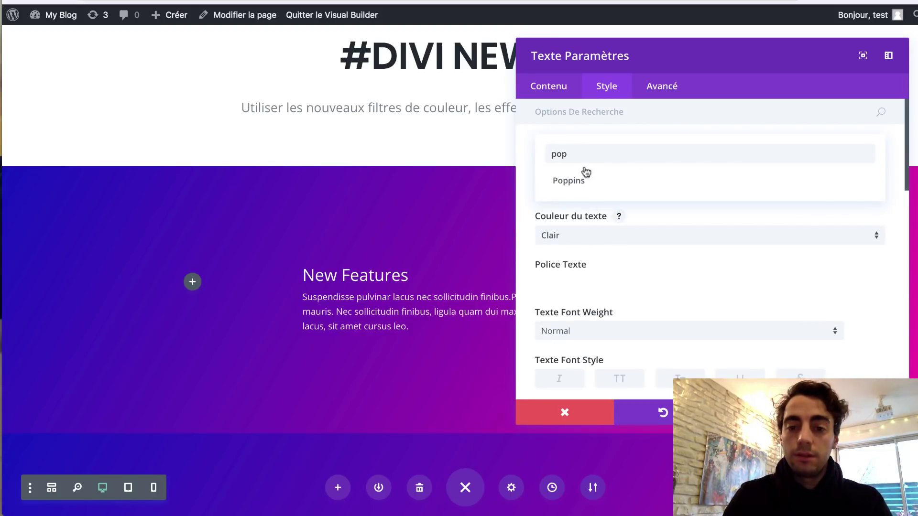
click(568, 181)
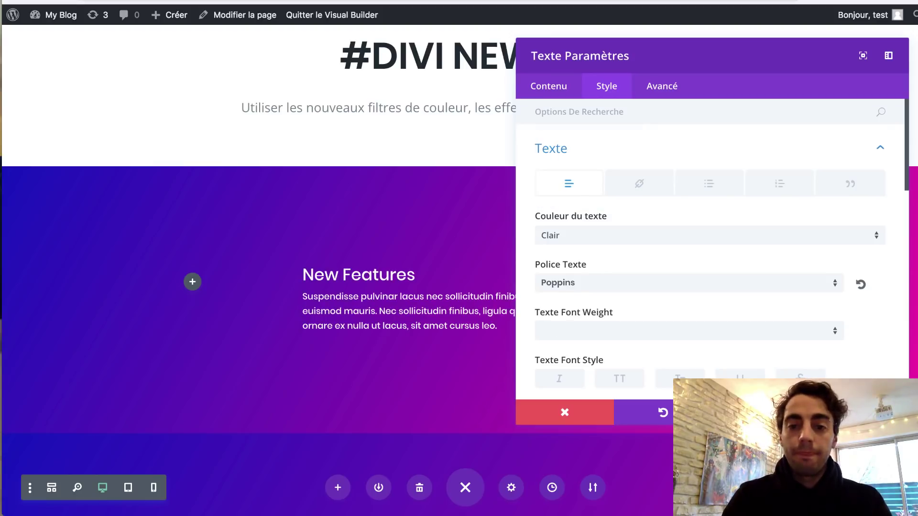
Check the text size and line height in the tutorial article, and set the module's text size to 16px
click(258, 1)
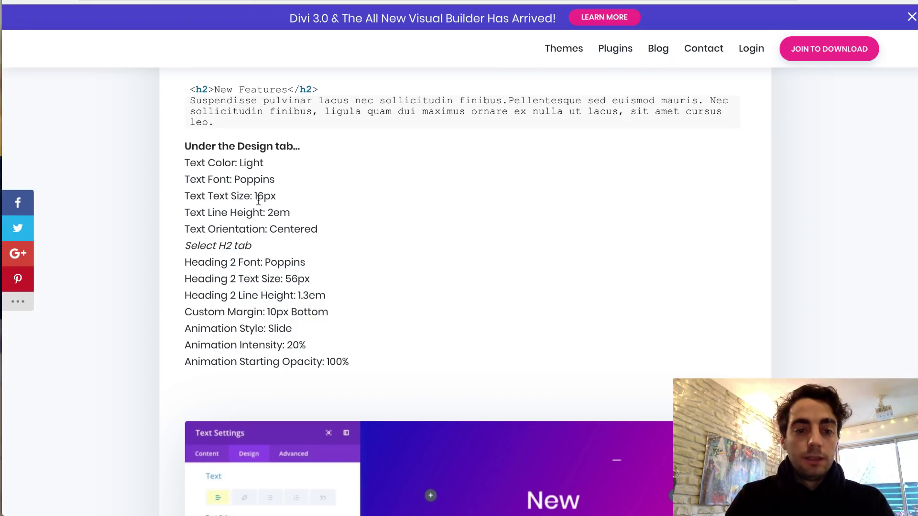
drag(268, 212, 291, 216)
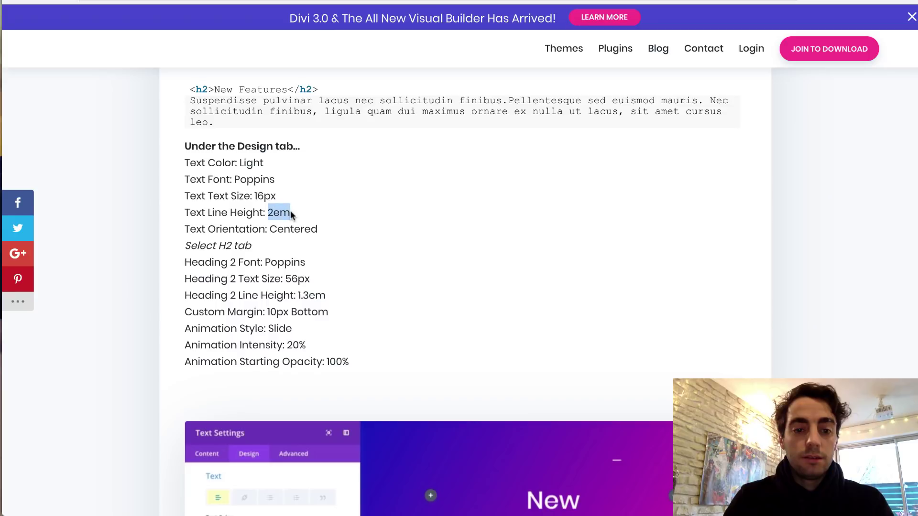
click(329, 213)
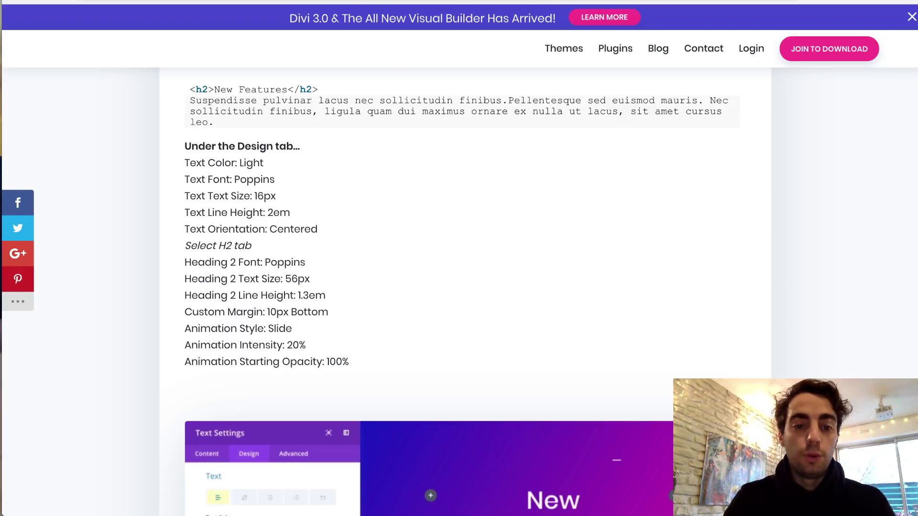
click(396, 1)
scroll(596, 318, down, 4)
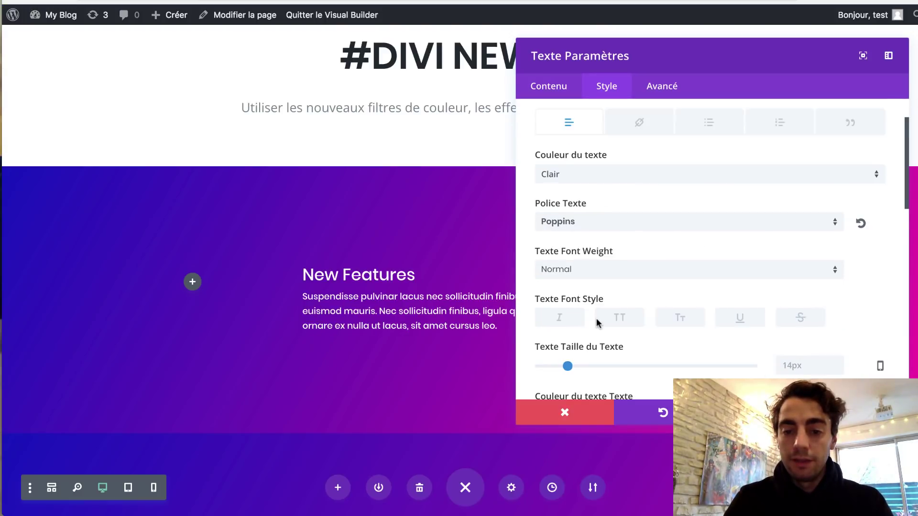
click(801, 325)
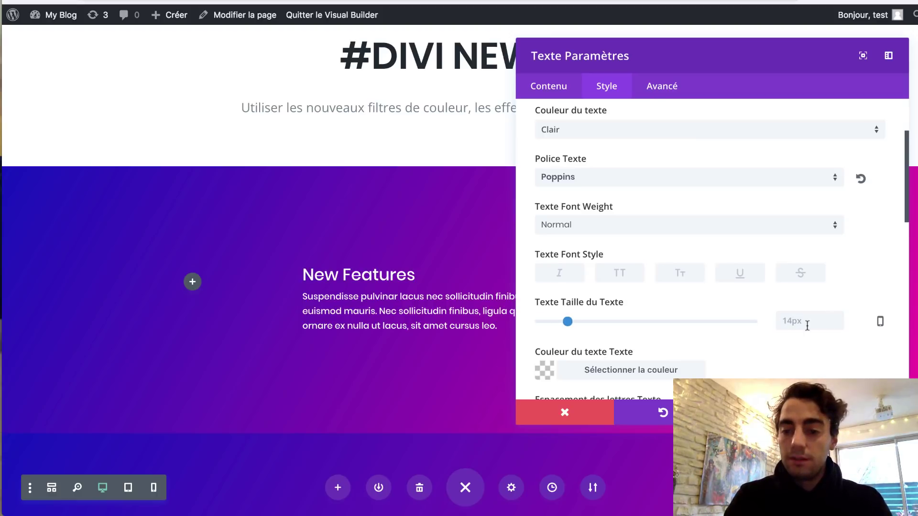
text(16)
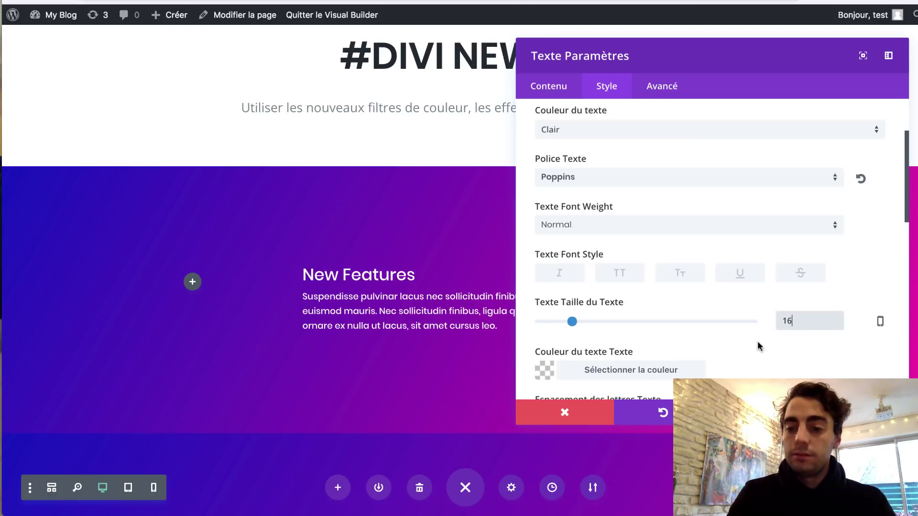
key(BackSpace)
key(BackSpace)
text(16)
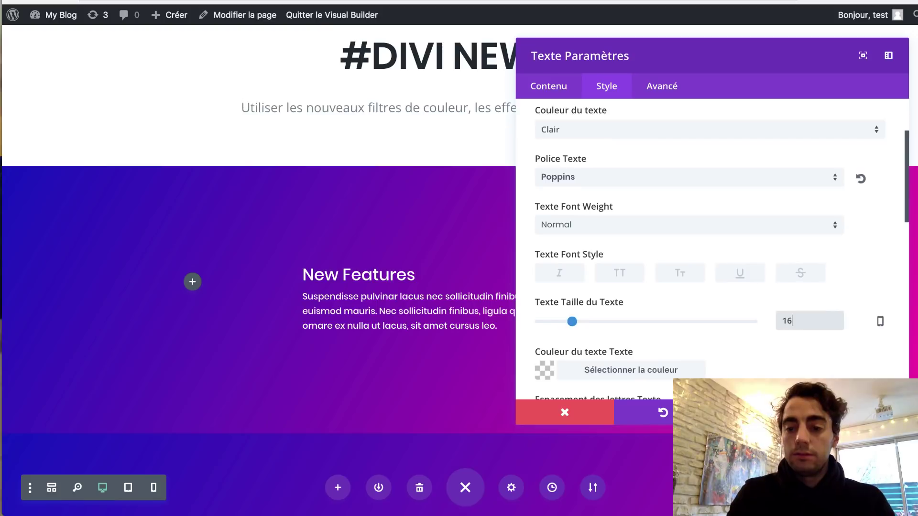
text(px)
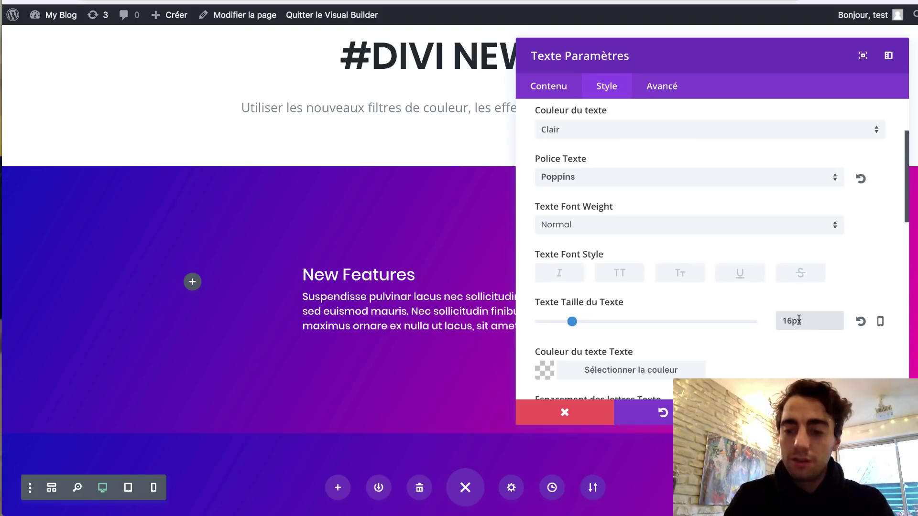
Set the text module's body text line height to 2em
scroll(798, 319, down, 2)
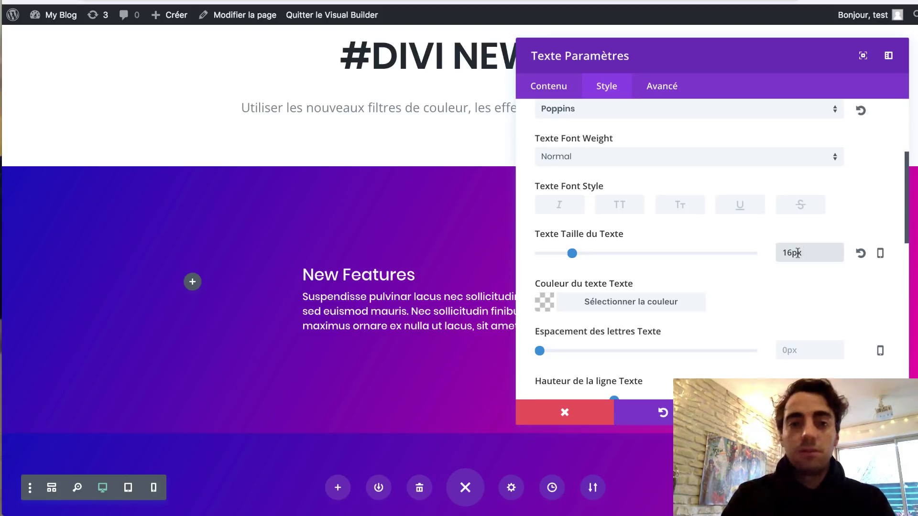
scroll(698, 297, down, 4)
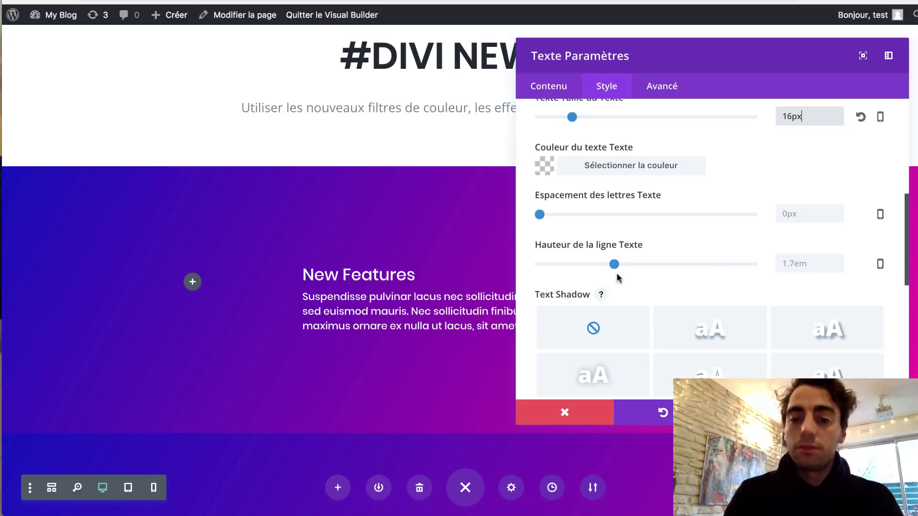
click(801, 264)
text(2)
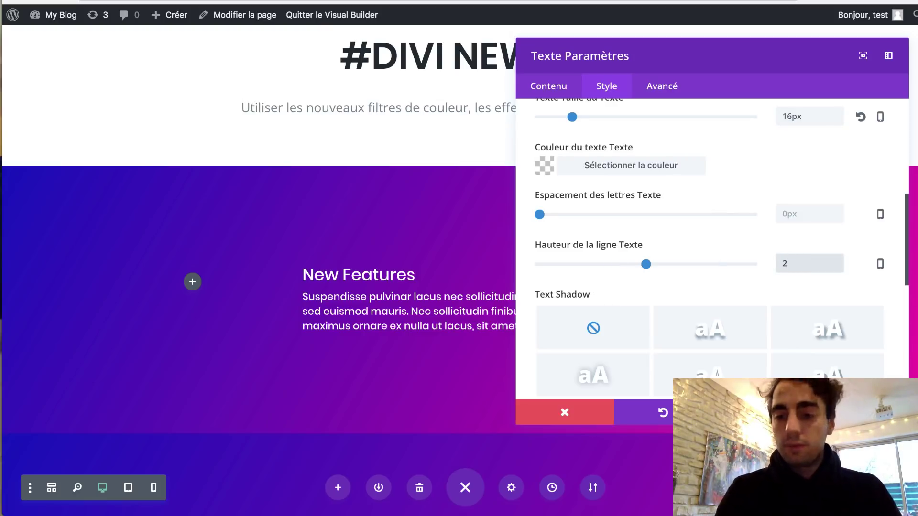
text(px)
key(BackSpace)
key(BackSpace)
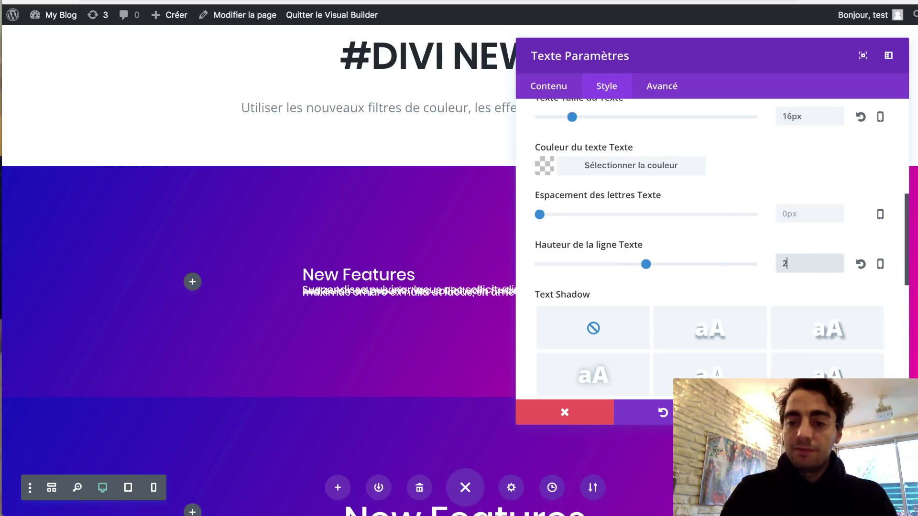
text(em)
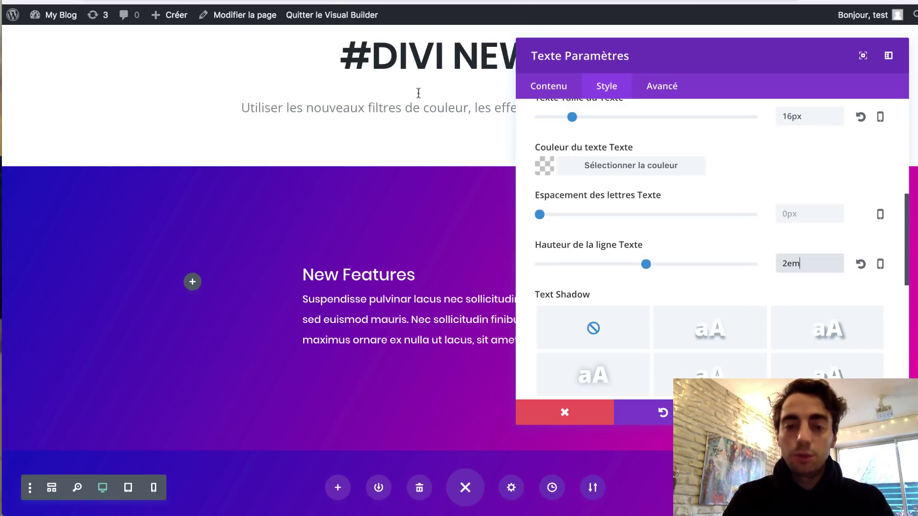
Check the text orientation in the tutorial article and centre the text module's text
key(ctrl+Tab)
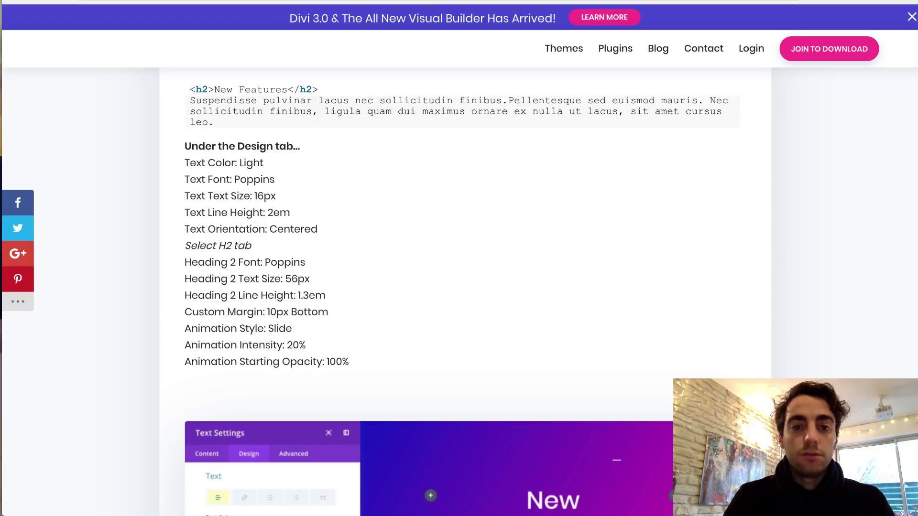
key(ctrl+shift+Tab)
scroll(686, 234, down, 4)
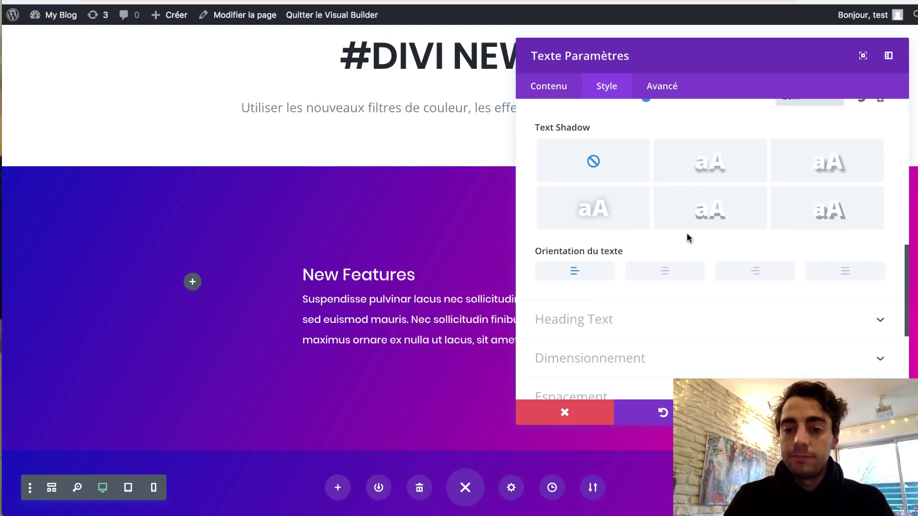
click(663, 270)
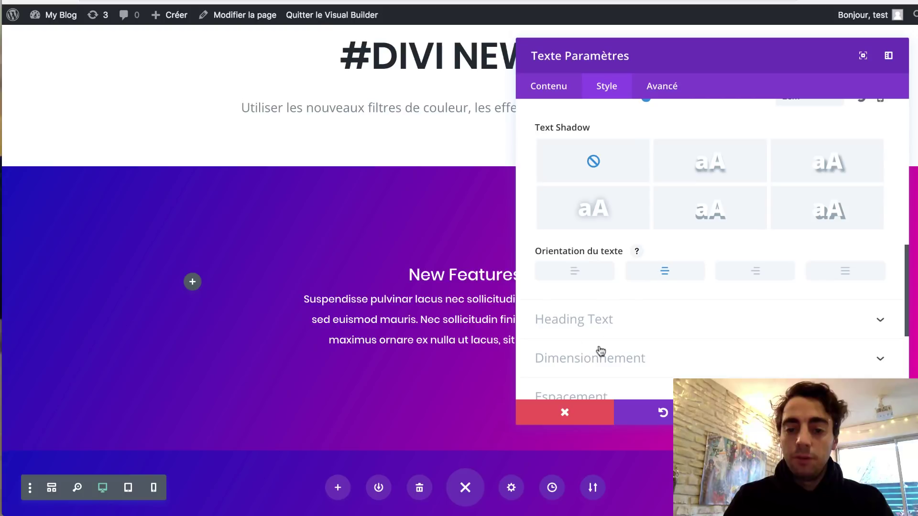
Check the H2 settings in the tutorial article and set the module's Heading 2 font to Poppins
click(600, 320)
scroll(635, 201, up, 1)
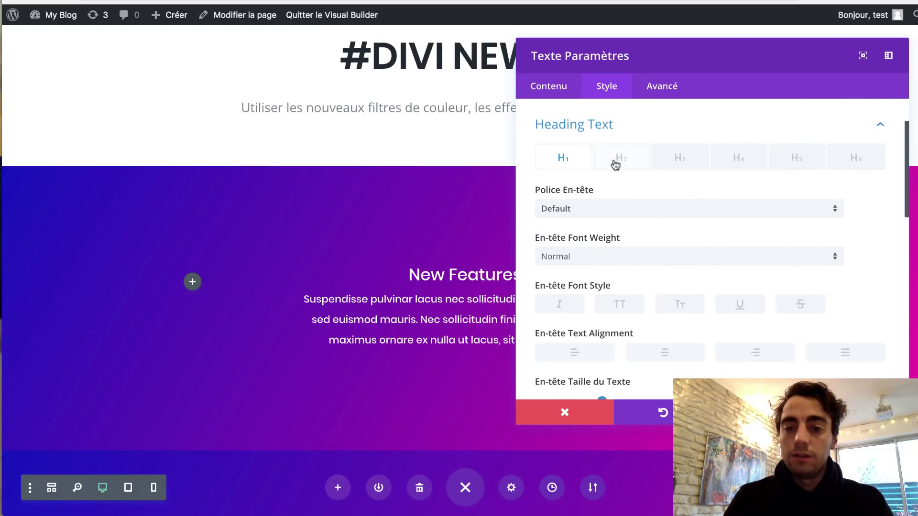
click(614, 164)
key(ctrl+Tab)
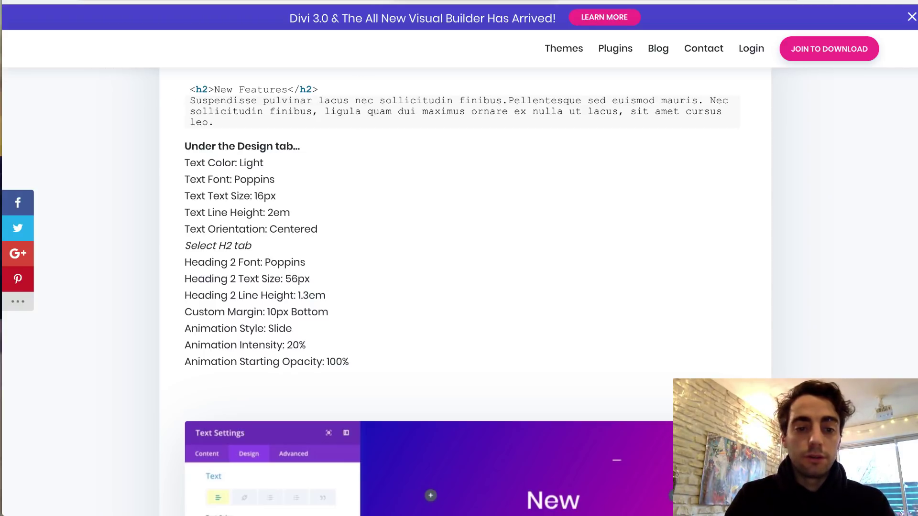
key(ctrl+shift+Tab)
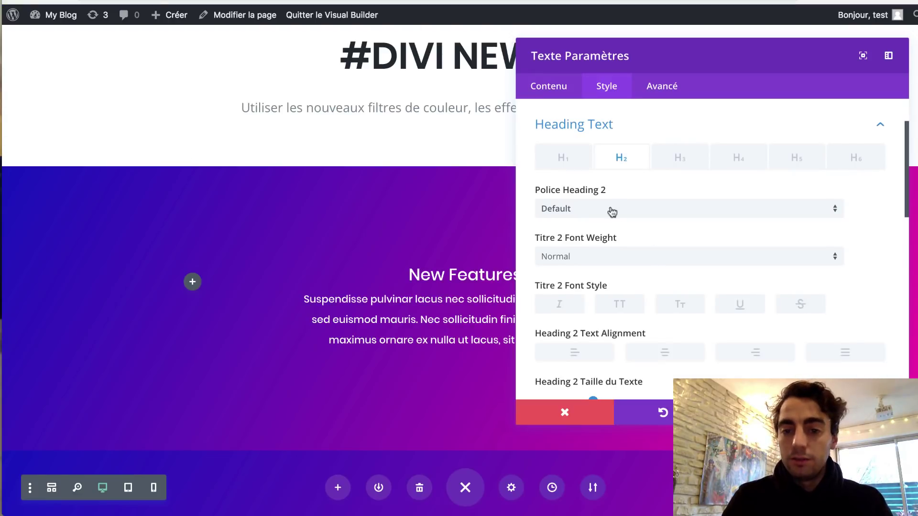
click(590, 206)
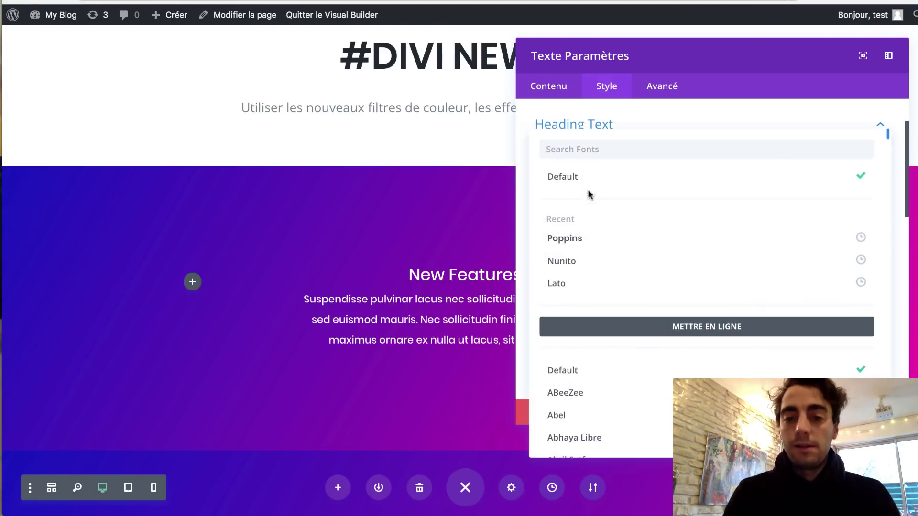
click(566, 239)
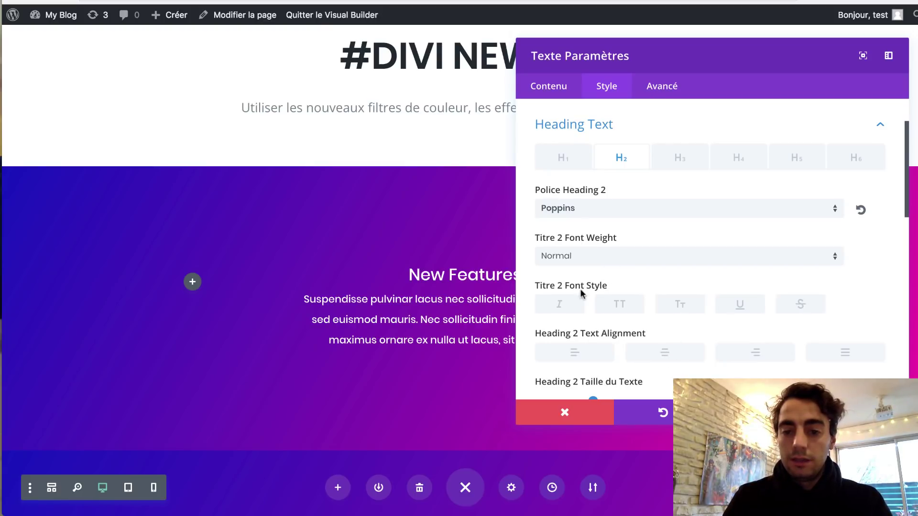
Set the Heading 2 text size to 56px and its line height to 1.3em
scroll(578, 311, down, 3)
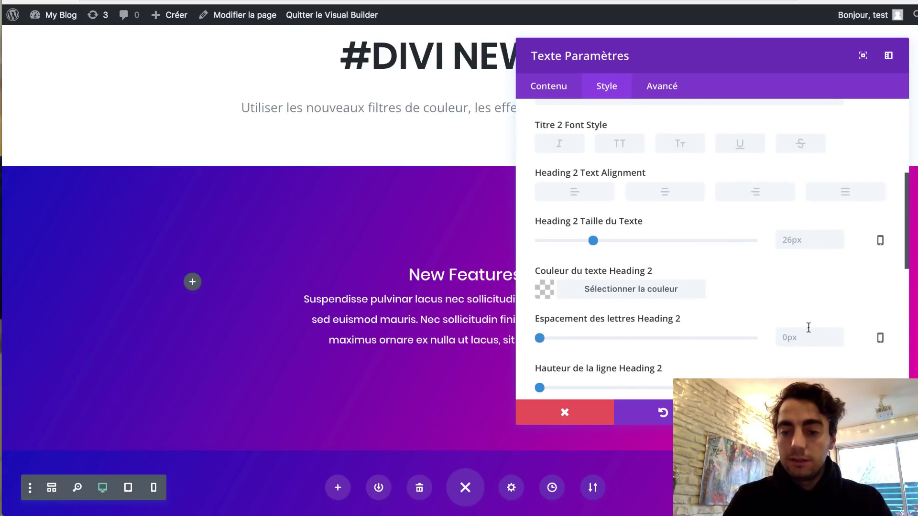
click(801, 230)
text(56px)
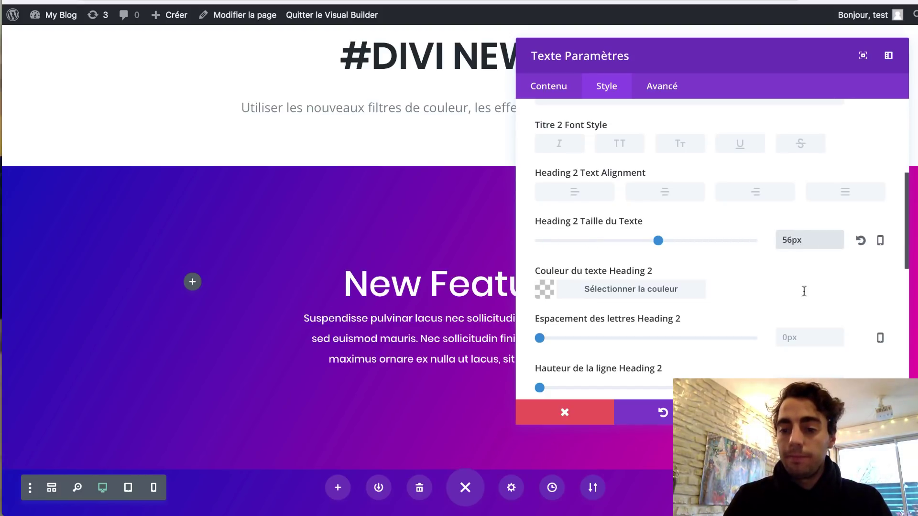
click(798, 383)
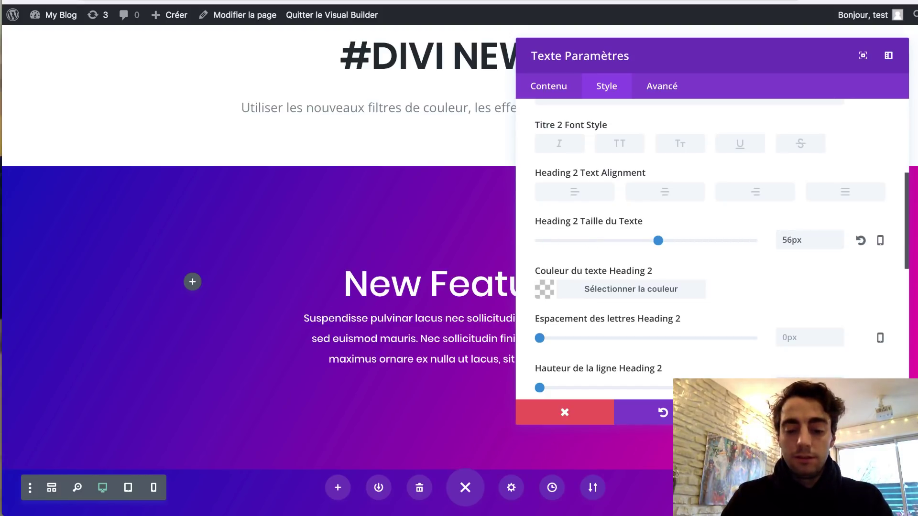
text(1.3)
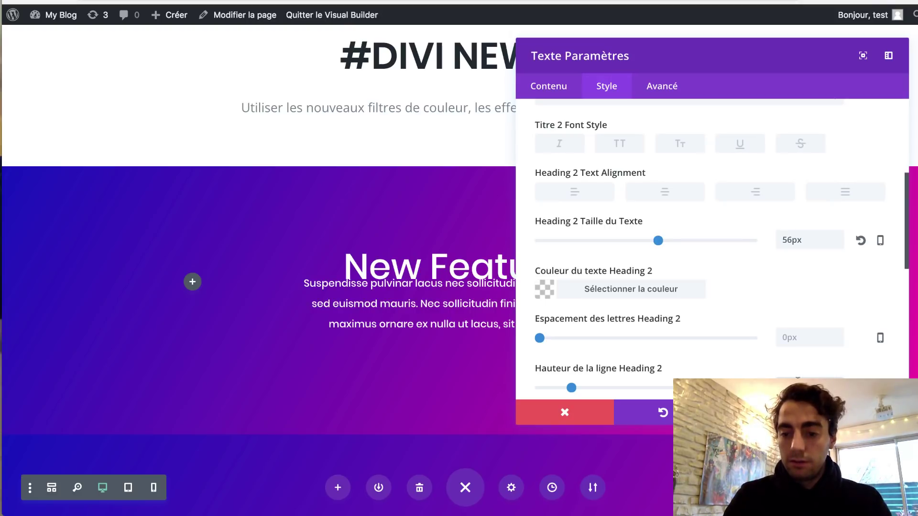
click(819, 365)
scroll(818, 367, down, 3)
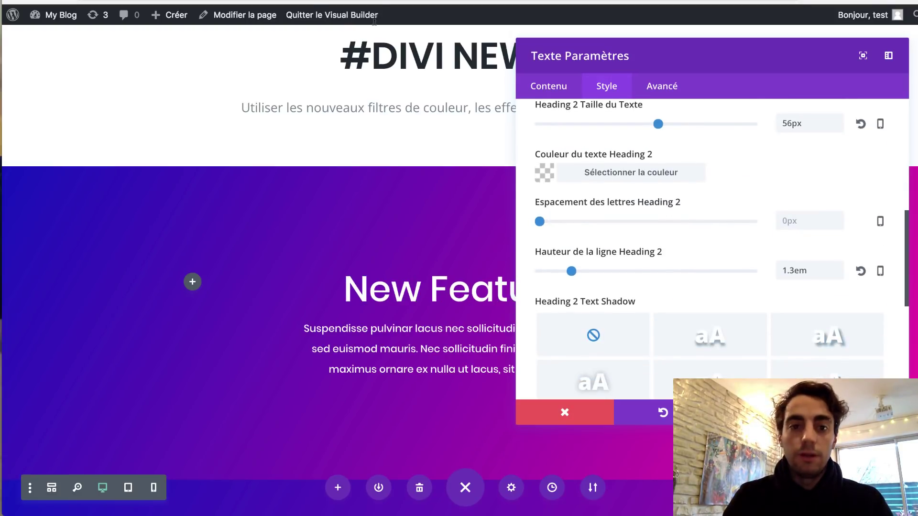
Check the custom margin in the tutorial article and set the text module's bottom margin to 10px
click(311, 1)
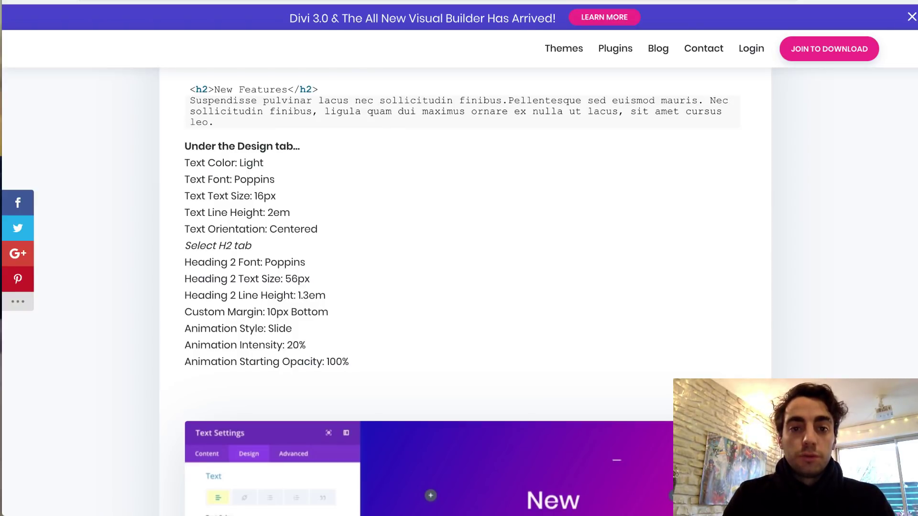
click(191, 1)
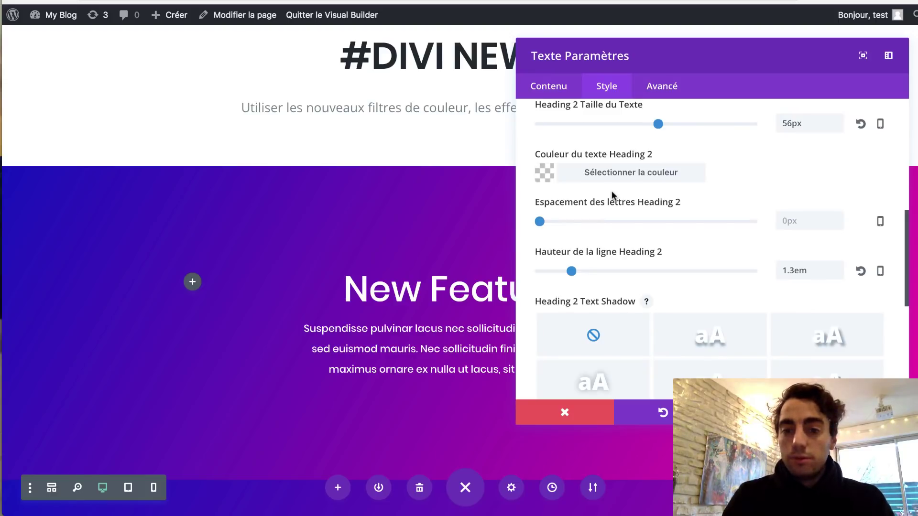
scroll(612, 191, down, 5)
click(577, 256)
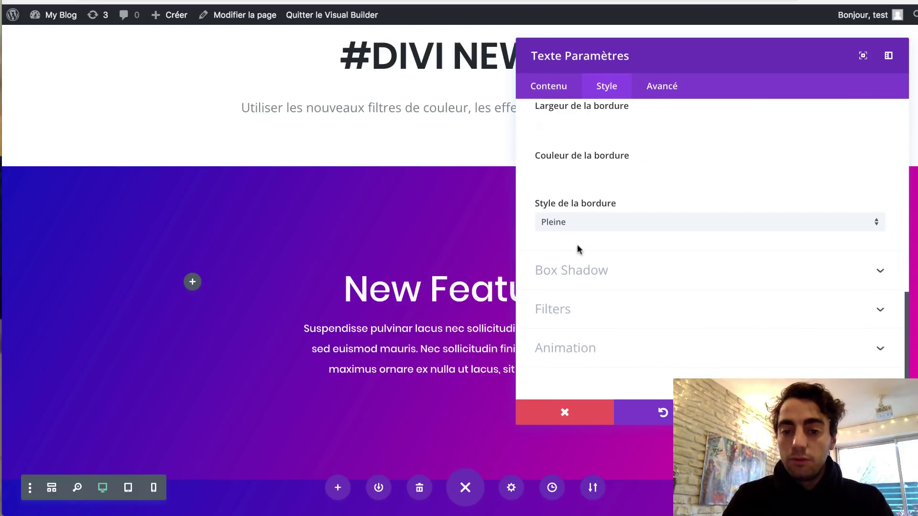
scroll(594, 142, up, 2)
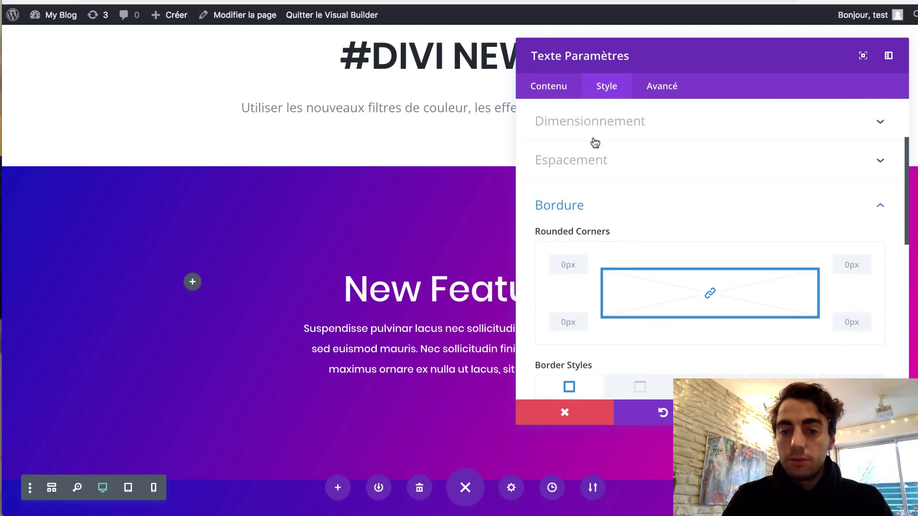
click(584, 162)
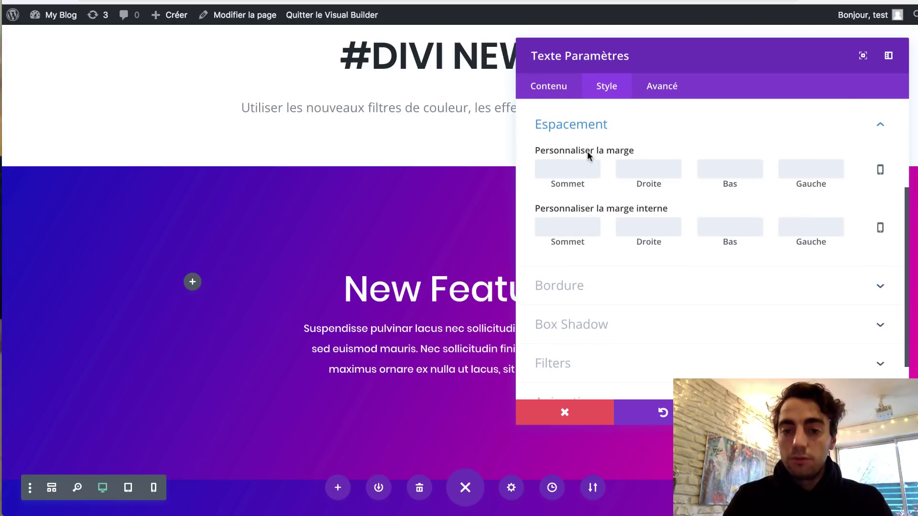
click(736, 169)
text(10)
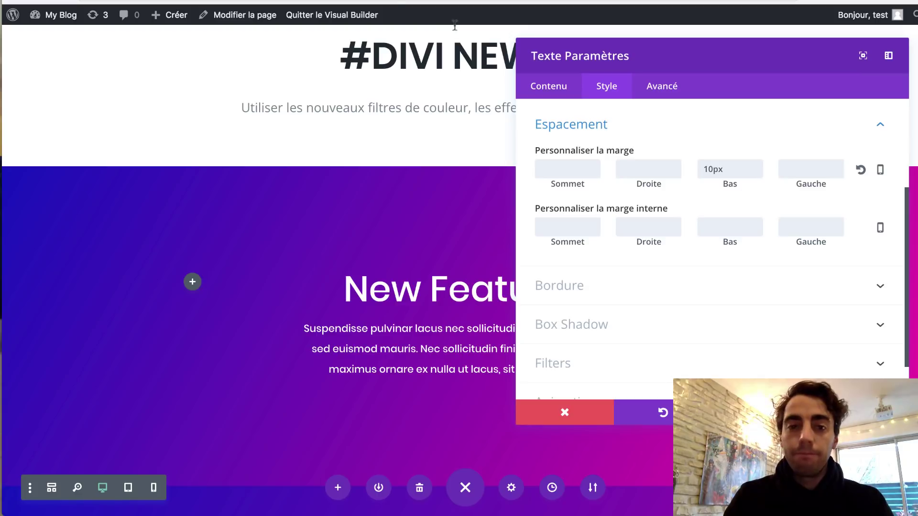
Check the animation settings in the tutorial article and set the text module's animation style to Slide (Diapo)
click(282, 2)
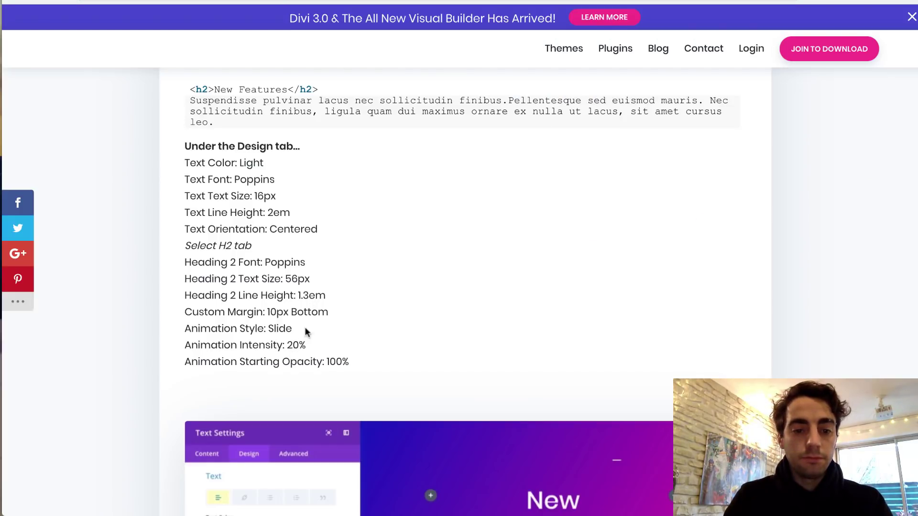
scroll(279, 327, down, 1)
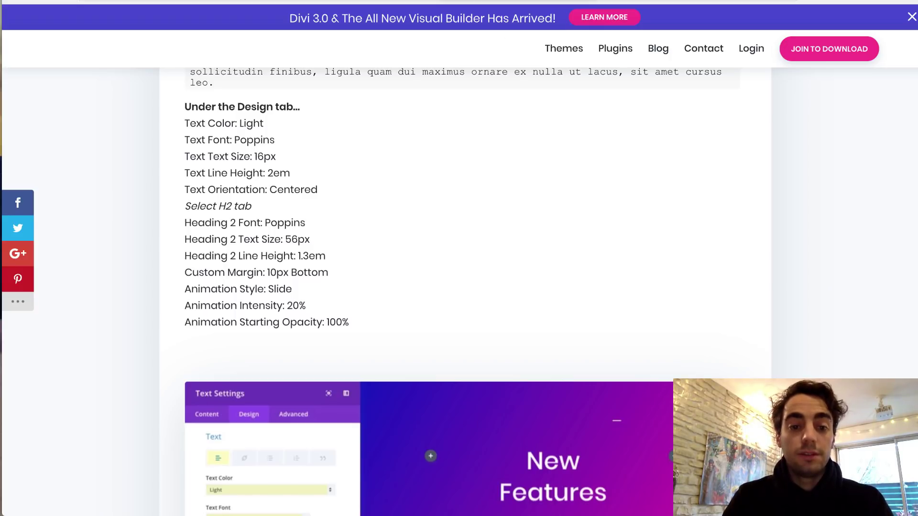
click(526, 1)
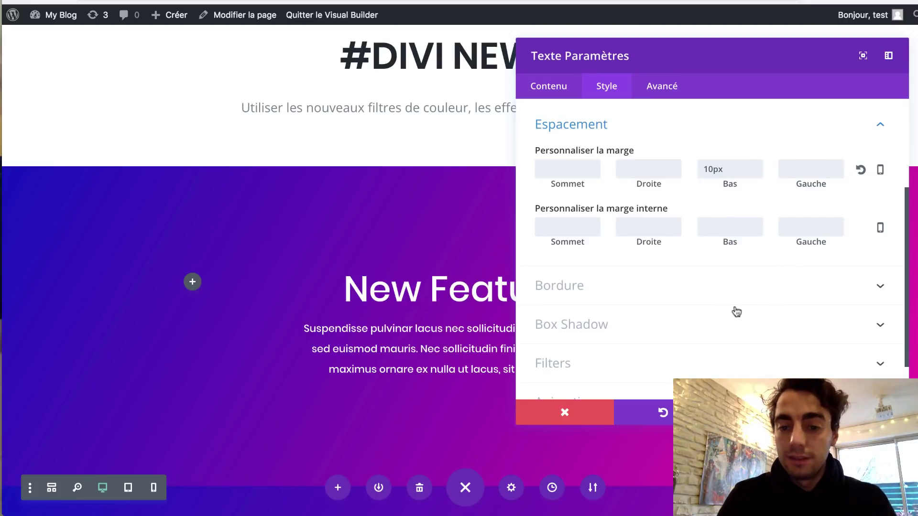
scroll(736, 311, down, 1)
click(576, 351)
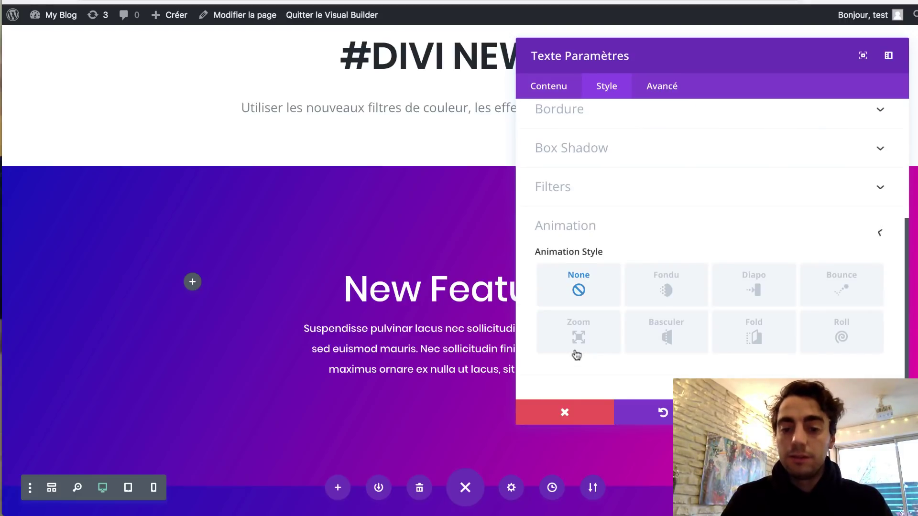
click(759, 288)
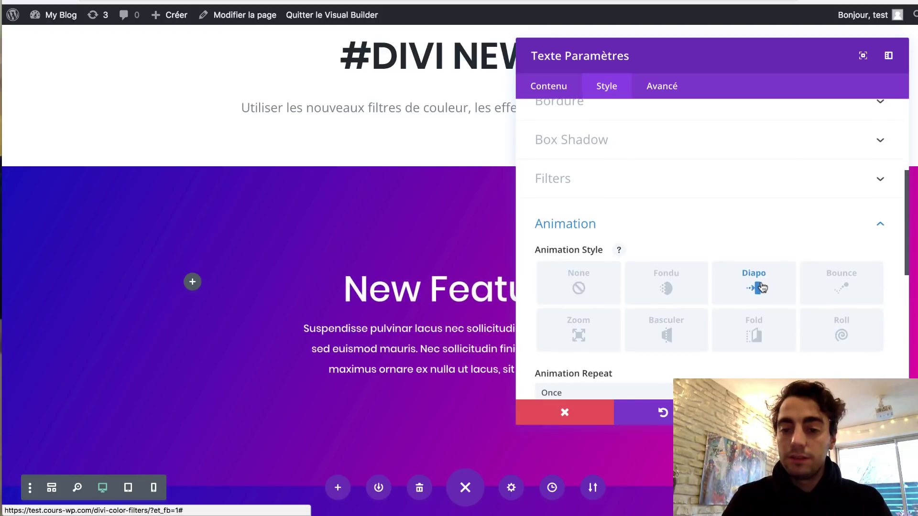
Set the text module's animation intensity to 20% and its animation starting opacity to 100%
scroll(724, 294, down, 3)
scroll(724, 297, down, 2)
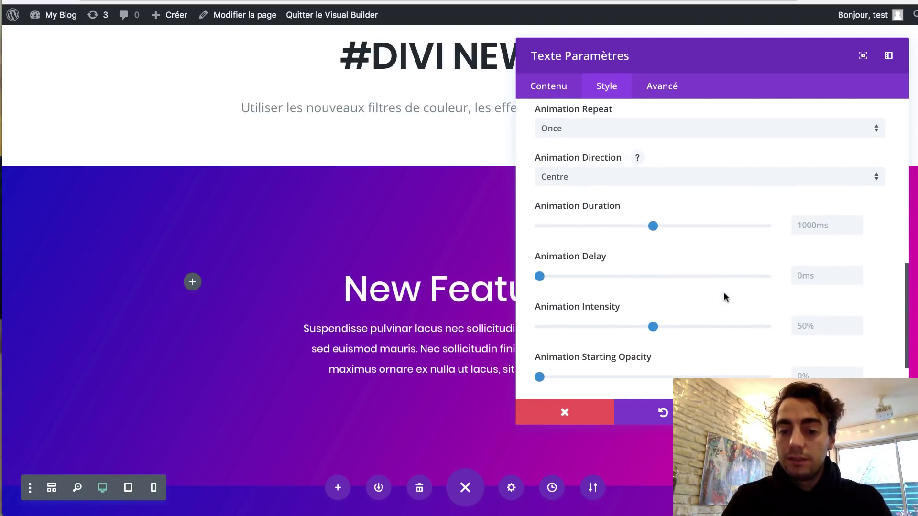
click(807, 327)
text(20)
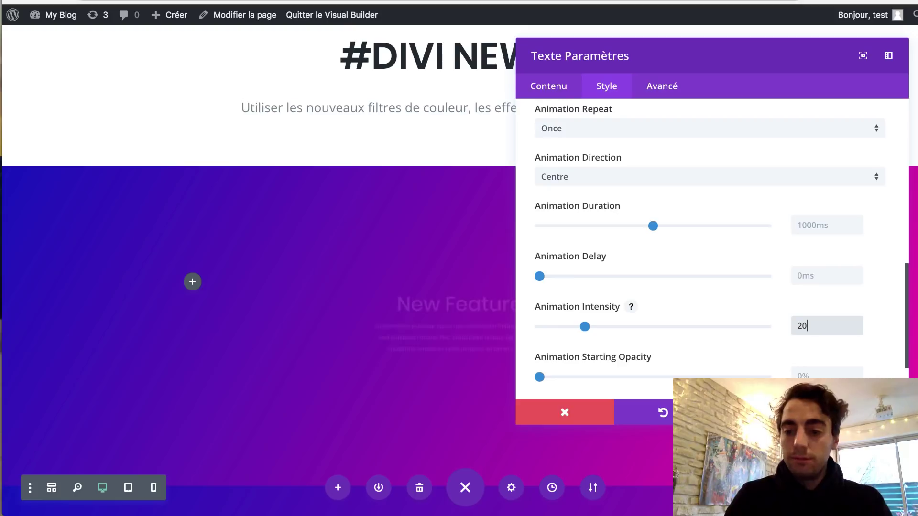
scroll(725, 248, down, 2)
text(%)
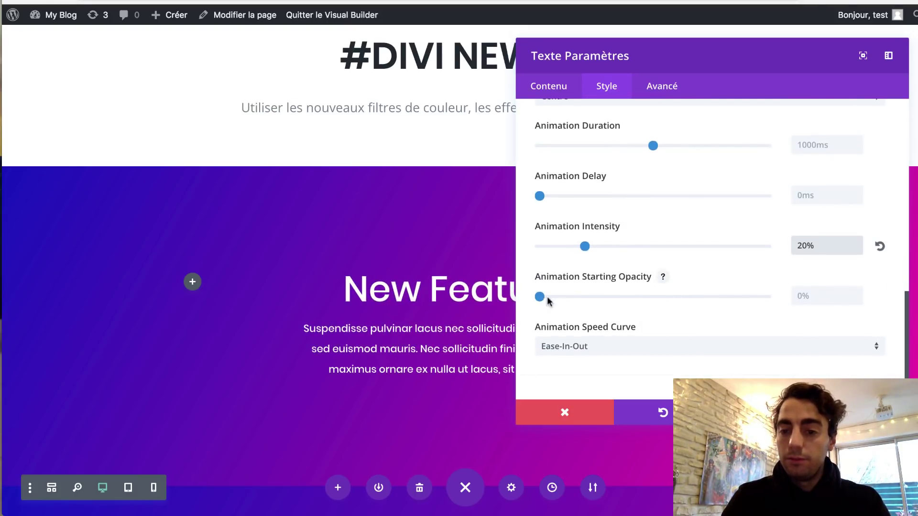
drag(543, 297, 796, 293)
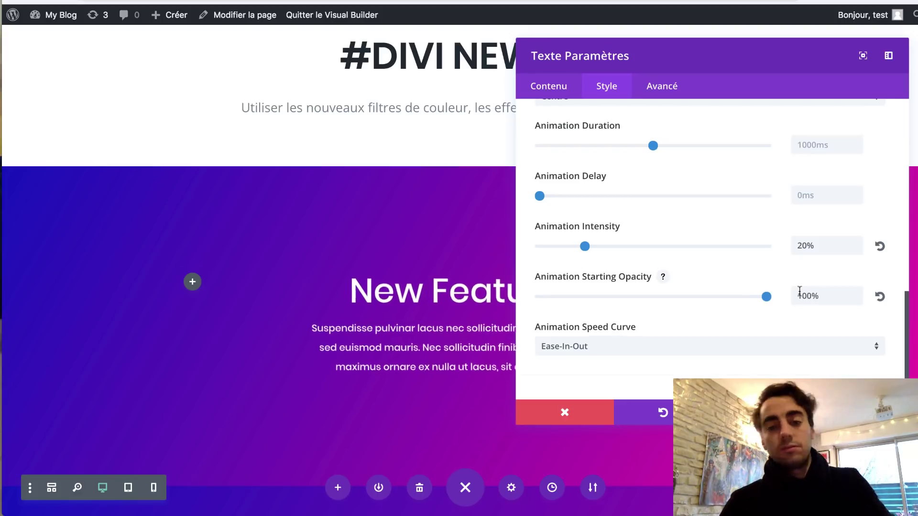
Try the slide animation at other intensities, including 71% and 17%, and set the intensity back to 20%
drag(584, 247, 593, 246)
click(699, 245)
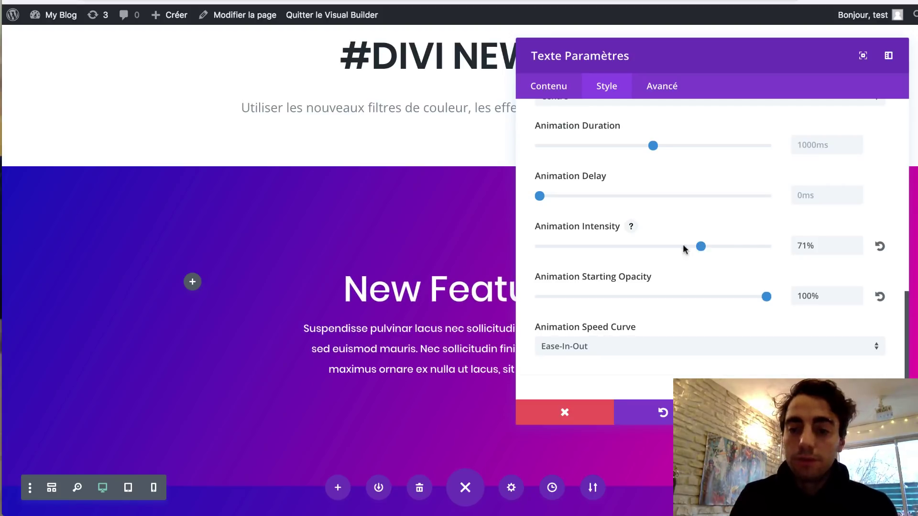
drag(699, 245, 577, 247)
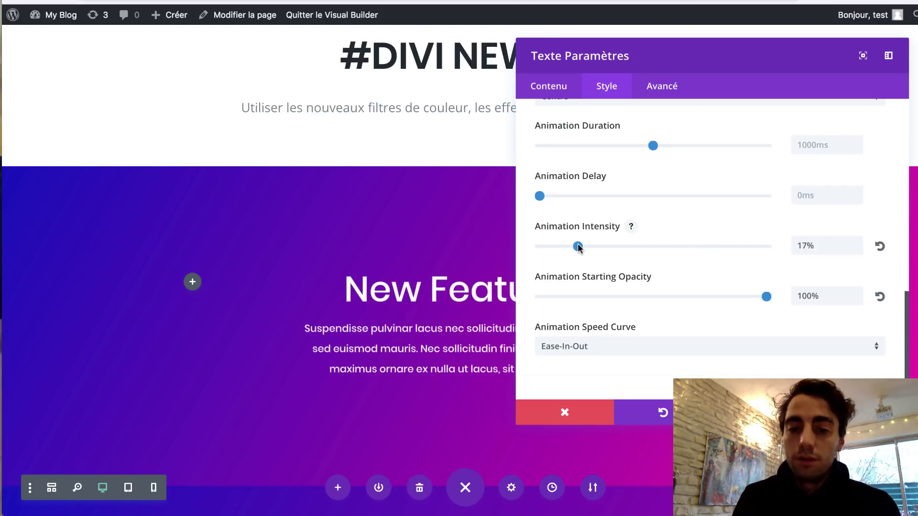
drag(809, 245, 757, 256)
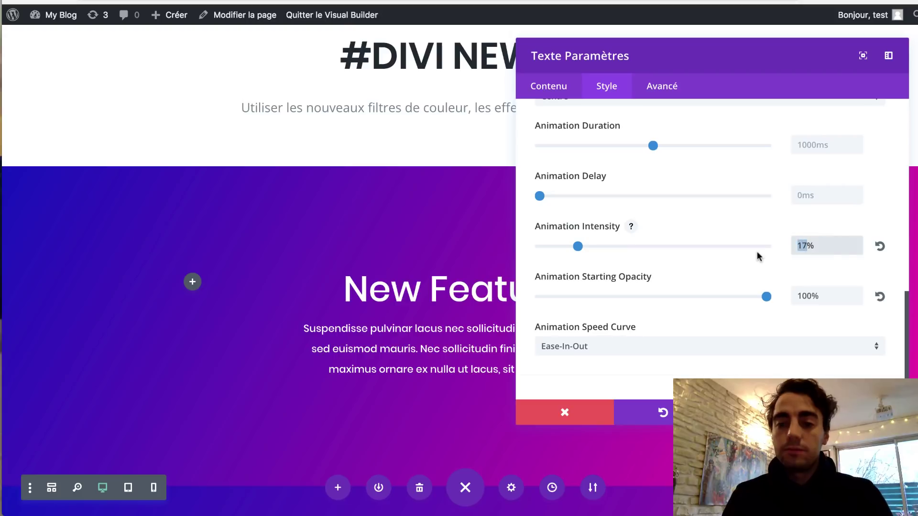
key(BackSpace)
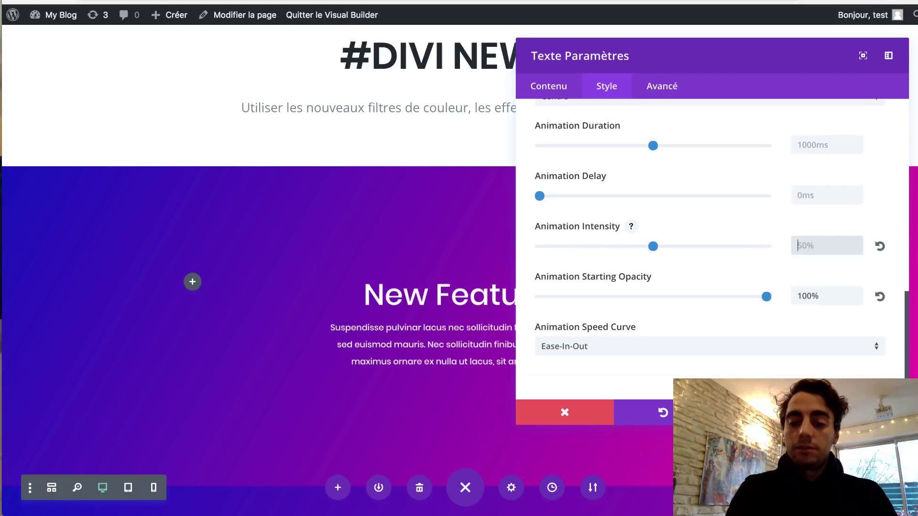
text(20)
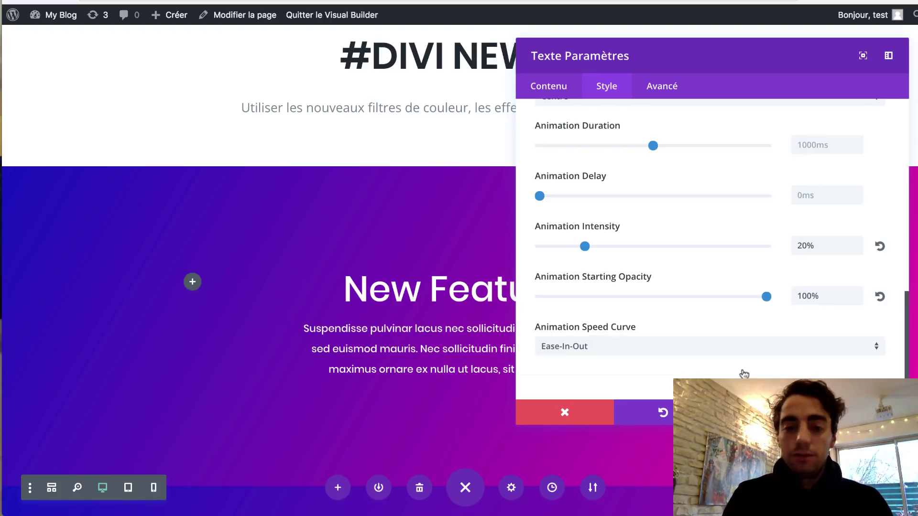
Check the image row instructions in the tutorial article and insert an empty three-column row (1/3 1/3 1/3) beneath the New Features text row
key(Escape)
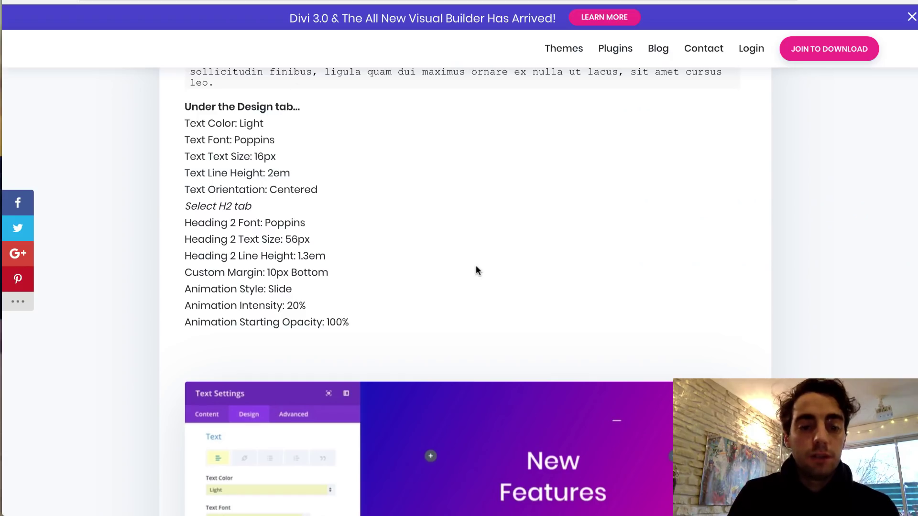
scroll(475, 271, down, 10)
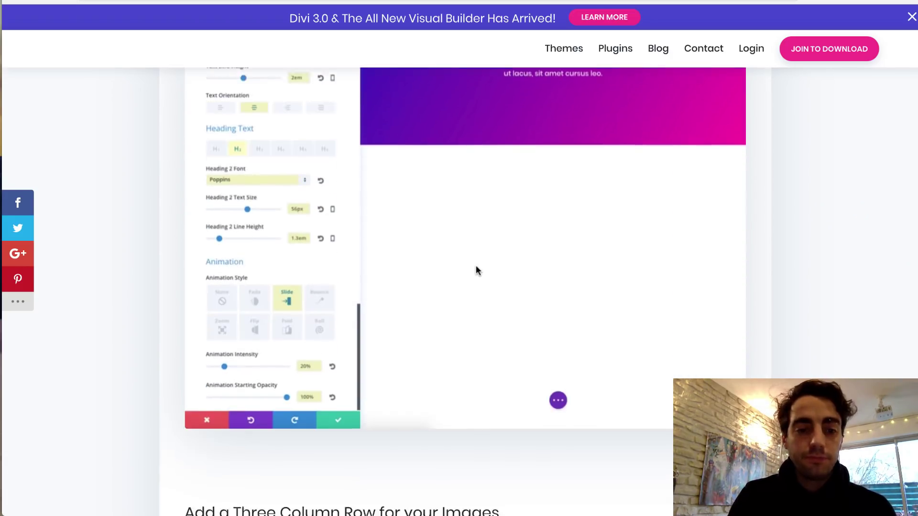
scroll(476, 270, down, 7)
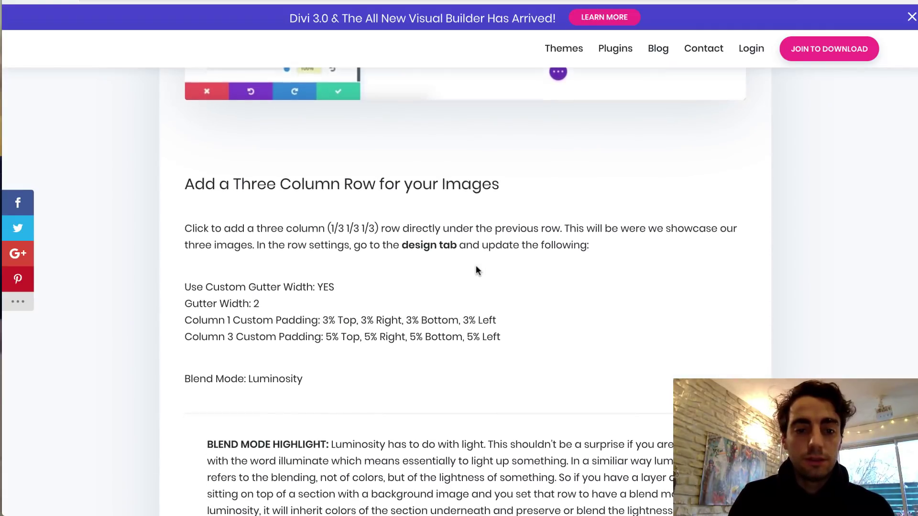
scroll(476, 271, down, 2)
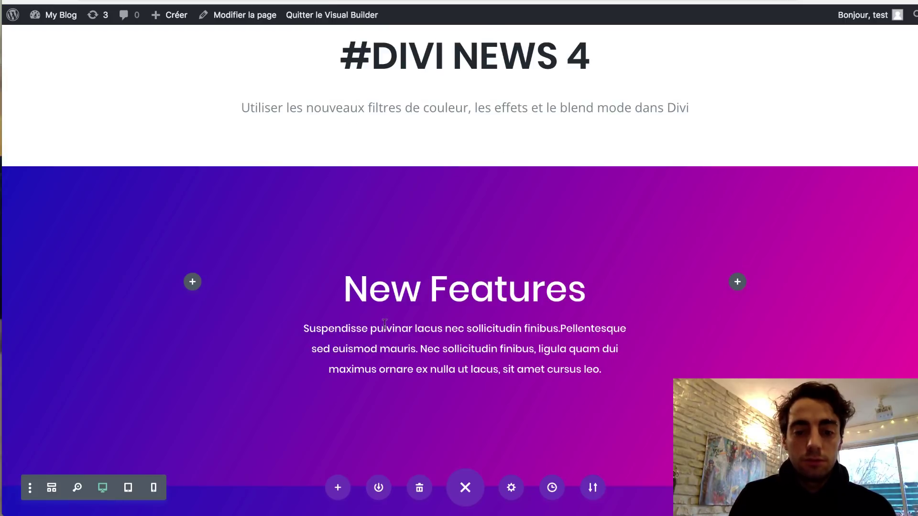
scroll(384, 323, down, 3)
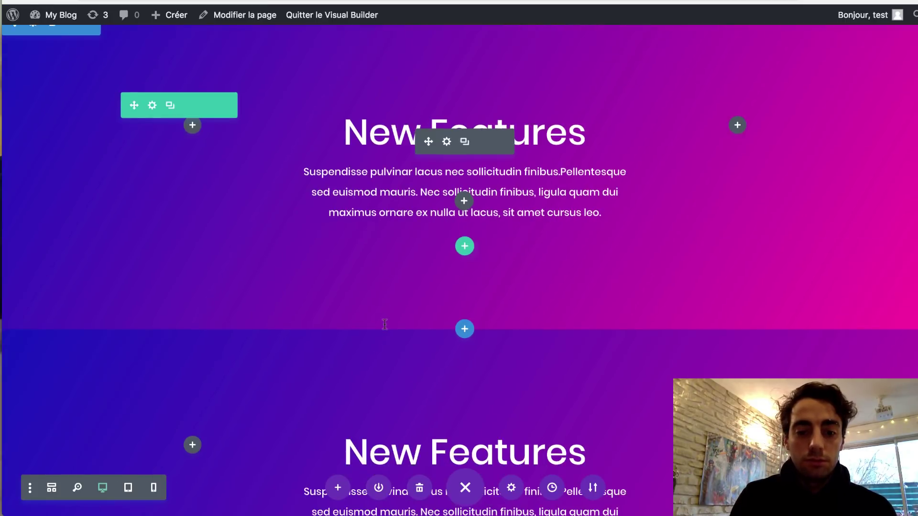
click(464, 245)
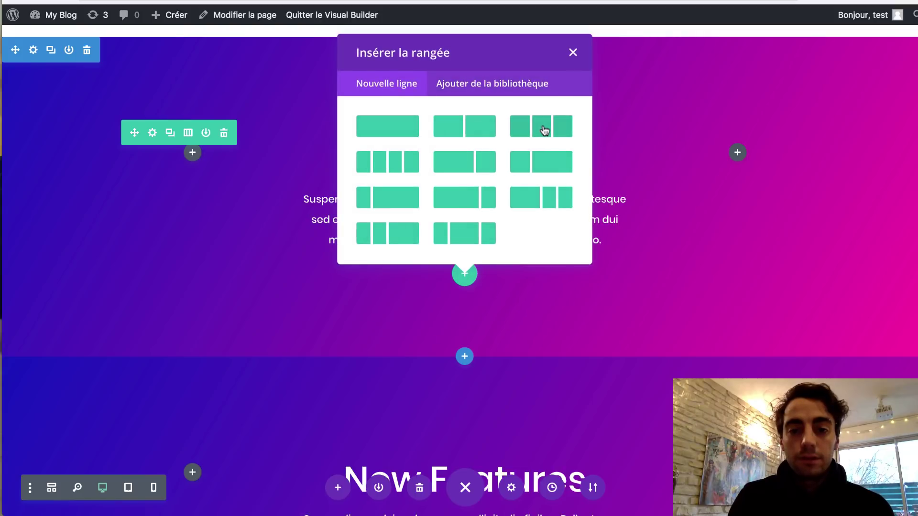
click(545, 130)
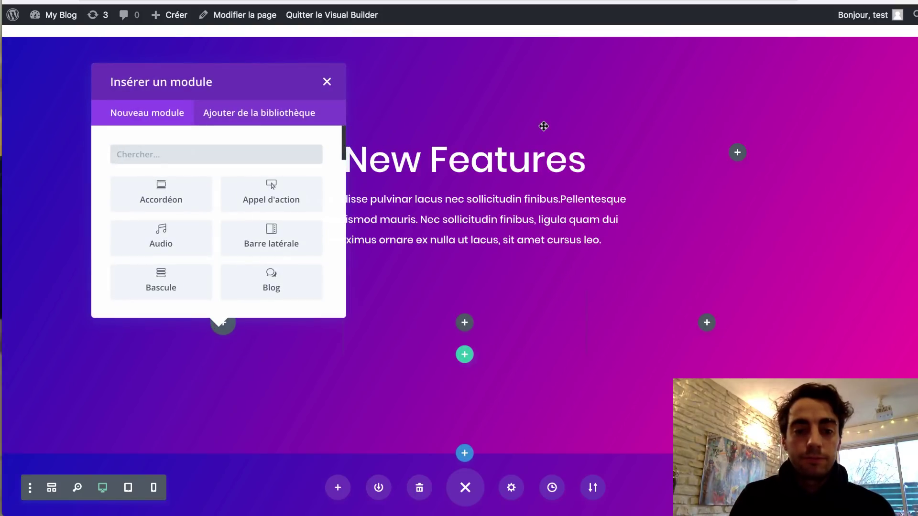
click(327, 84)
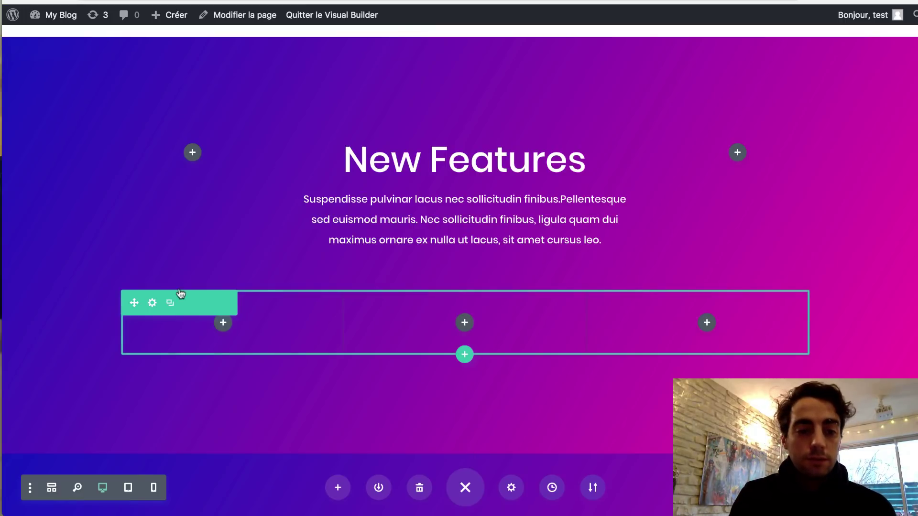
Enable custom gutter width in the three-column row's sizing settings and set the column spacing to 2
click(151, 304)
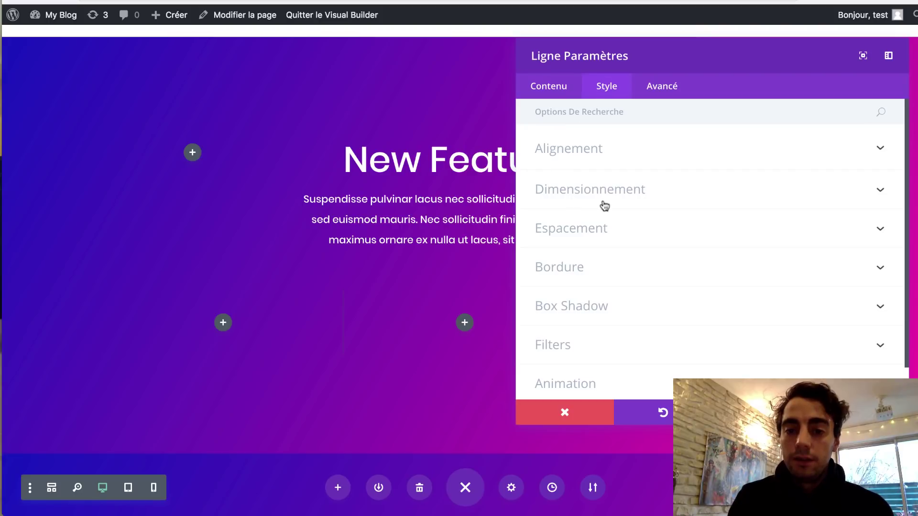
click(598, 191)
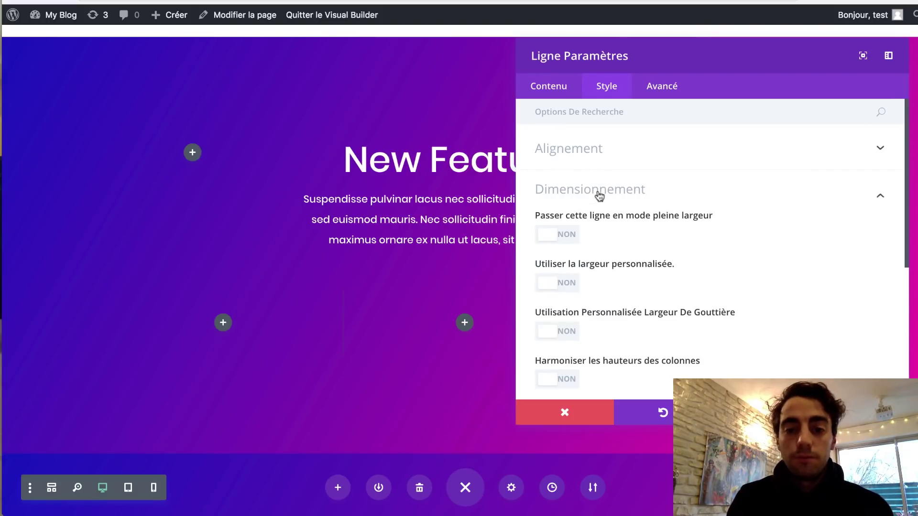
scroll(598, 191, down, 3)
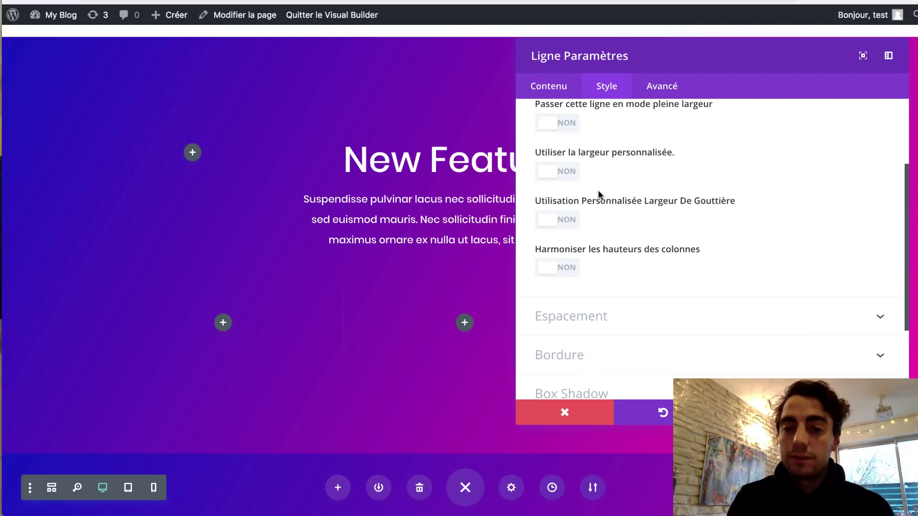
click(551, 223)
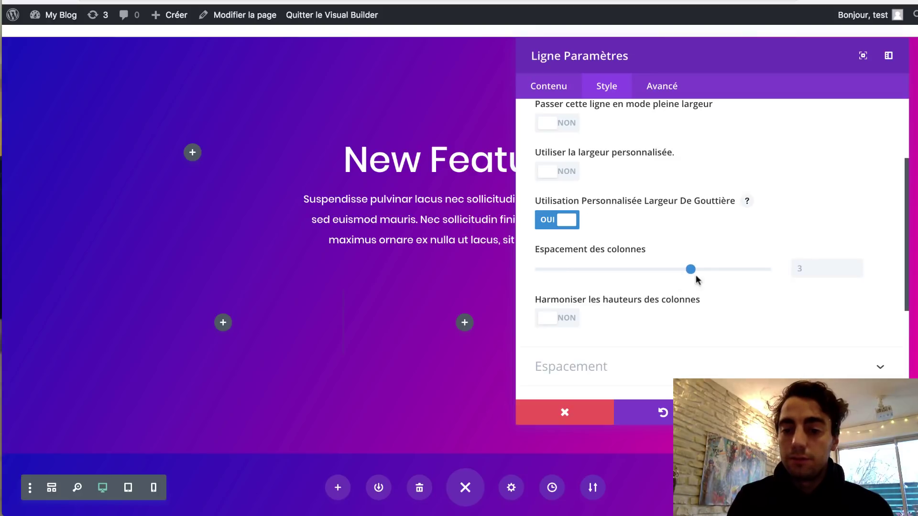
click(801, 269)
text(2)
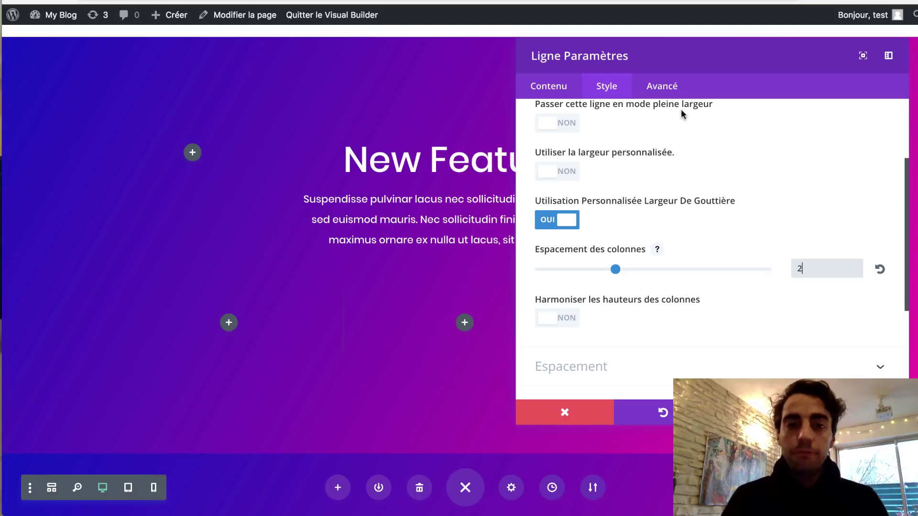
Set column 1's custom top, right and bottom padding to 3px in the three-column row's spacing settings
key(ctrl+Tab)
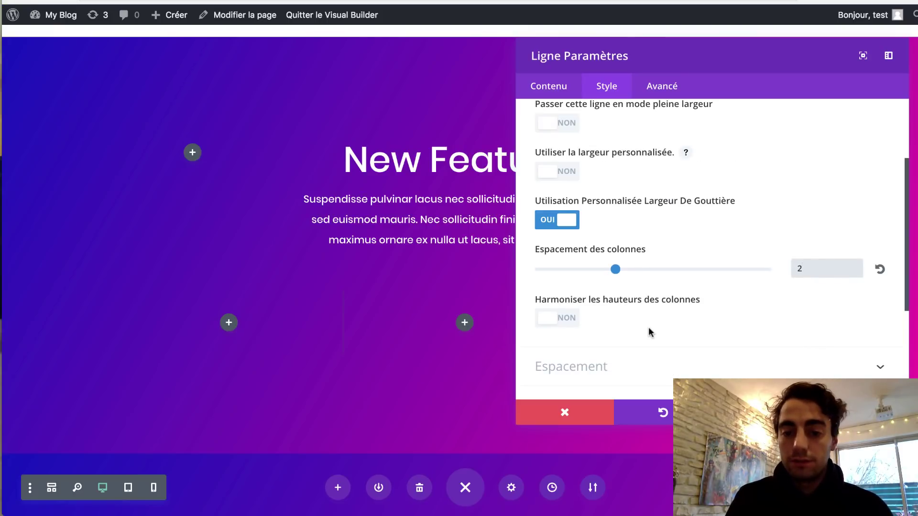
scroll(648, 329, down, 2)
scroll(648, 330, down, 2)
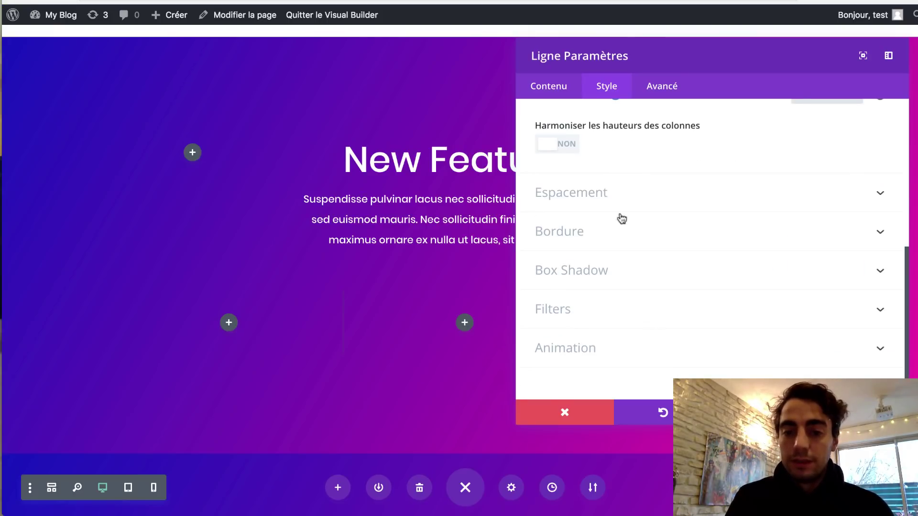
click(583, 191)
scroll(583, 188, up, 4)
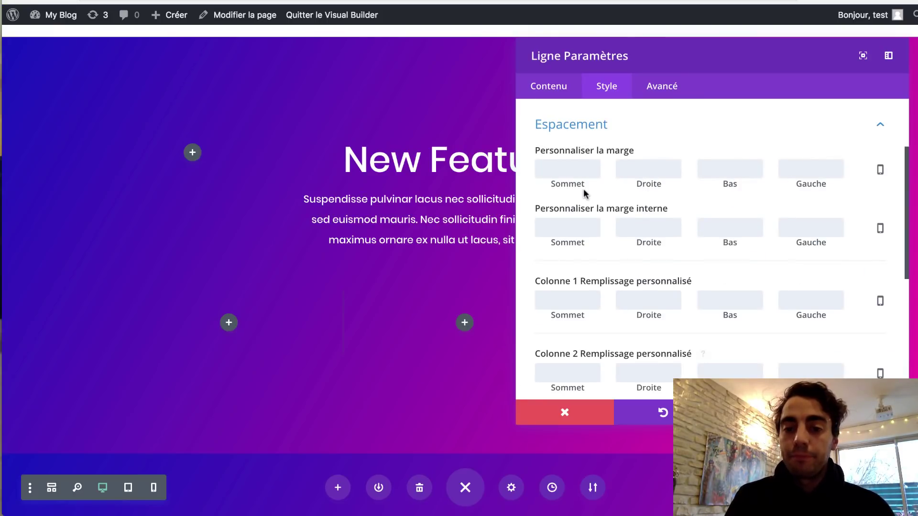
click(567, 304)
text(3)
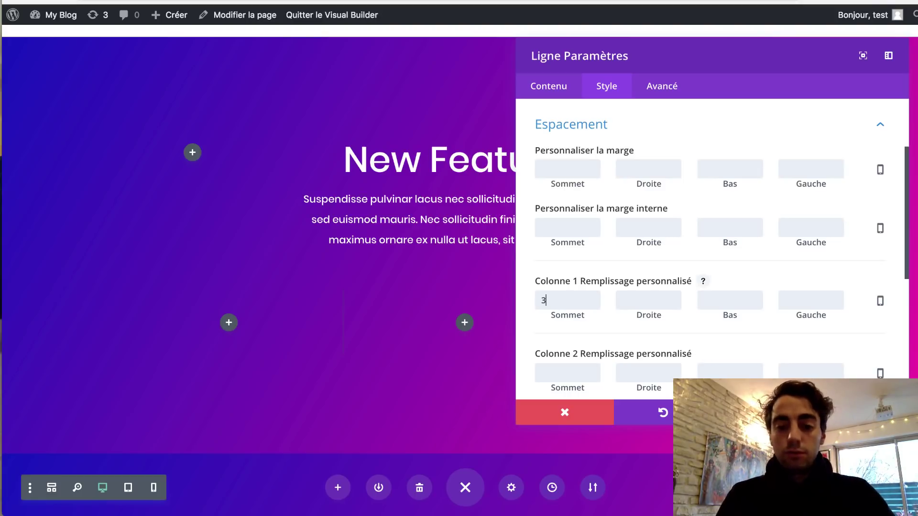
click(631, 303)
text(3)
click(738, 294)
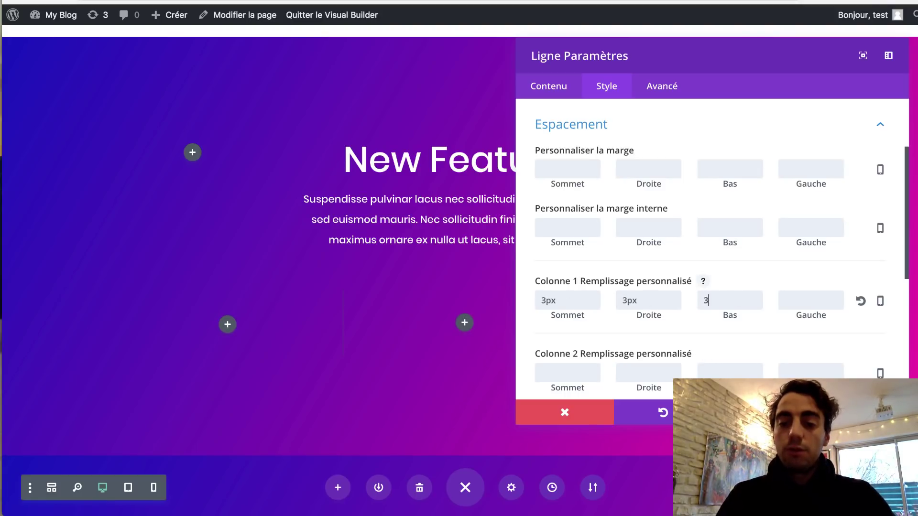
text(3)
Change column 1's custom padding to 3% at the top, right, bottom and left
click(581, 300)
key(BackSpace)
key(BackSpace)
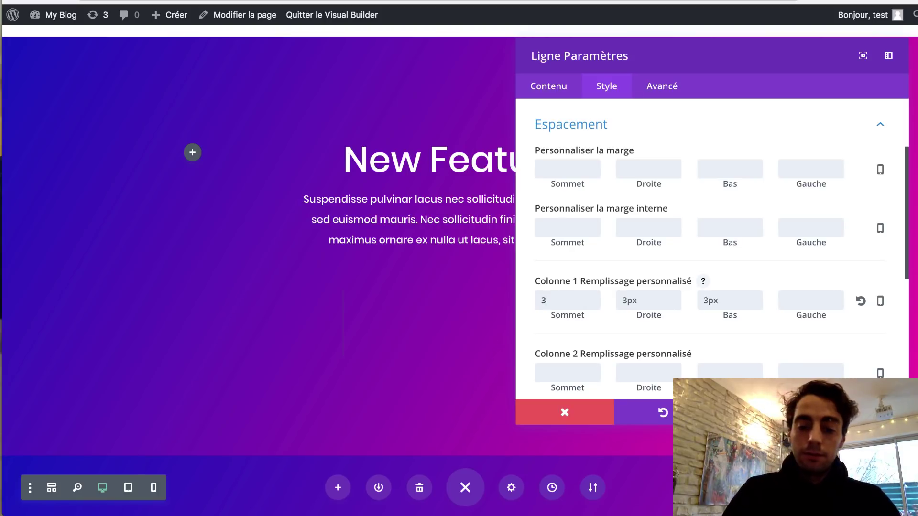
text(%)
click(641, 301)
key(BackSpace)
key(BackSpace)
text(%)
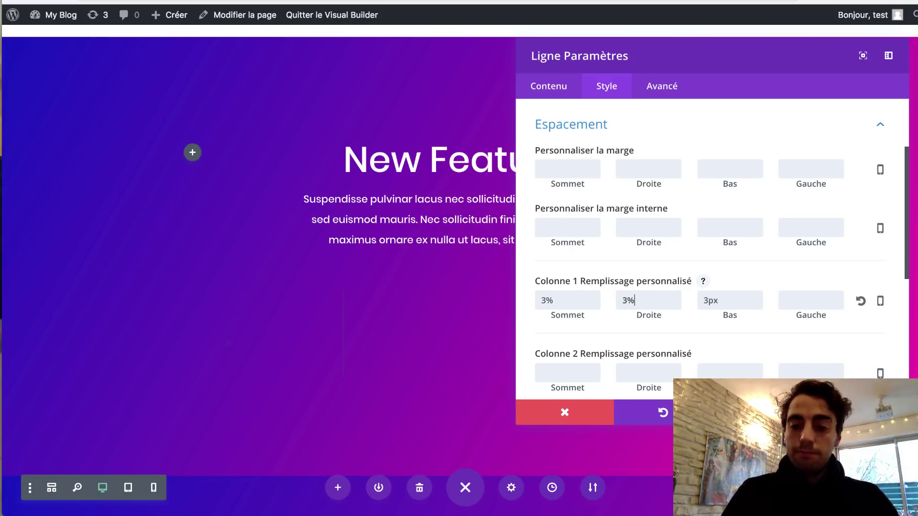
click(727, 301)
key(BackSpace)
key(BackSpace)
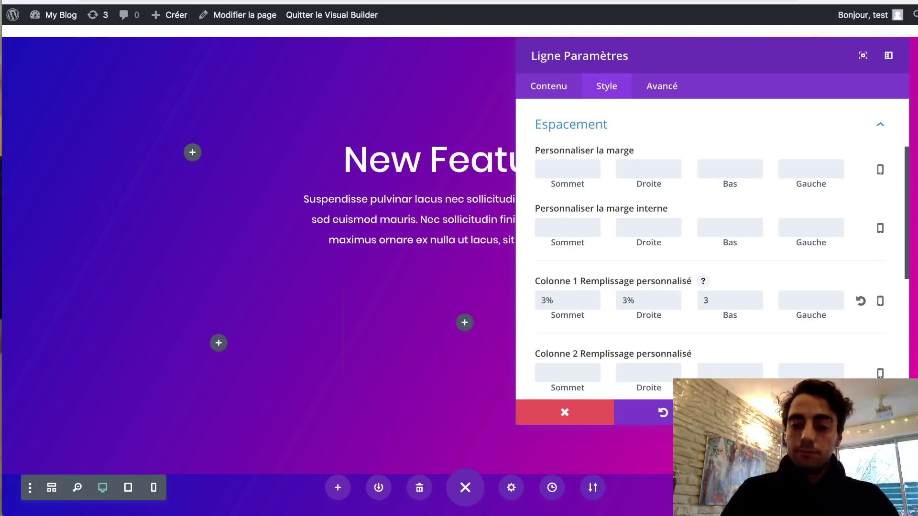
text(%)
click(808, 300)
text(3%)
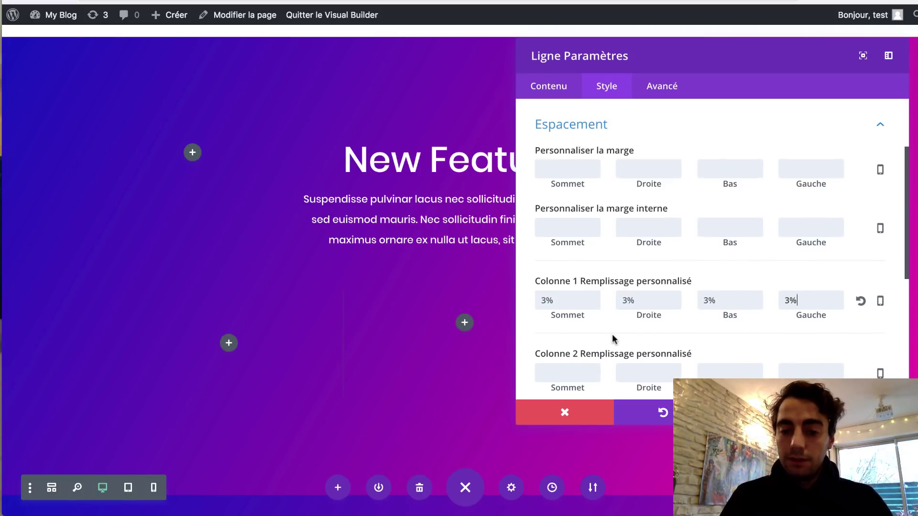
Set column 3's custom padding to 5% at the top, right, bottom and left, and save the row settings
scroll(557, 334, down, 3)
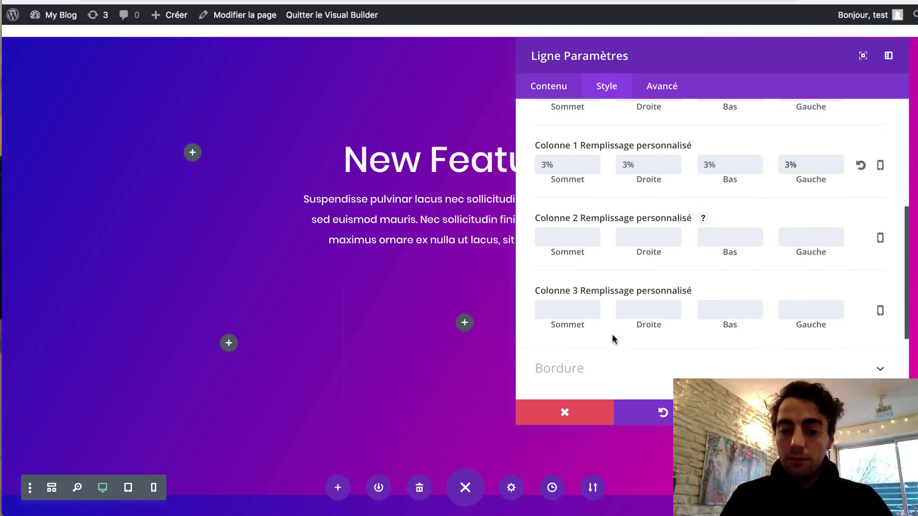
click(559, 304)
text(5%)
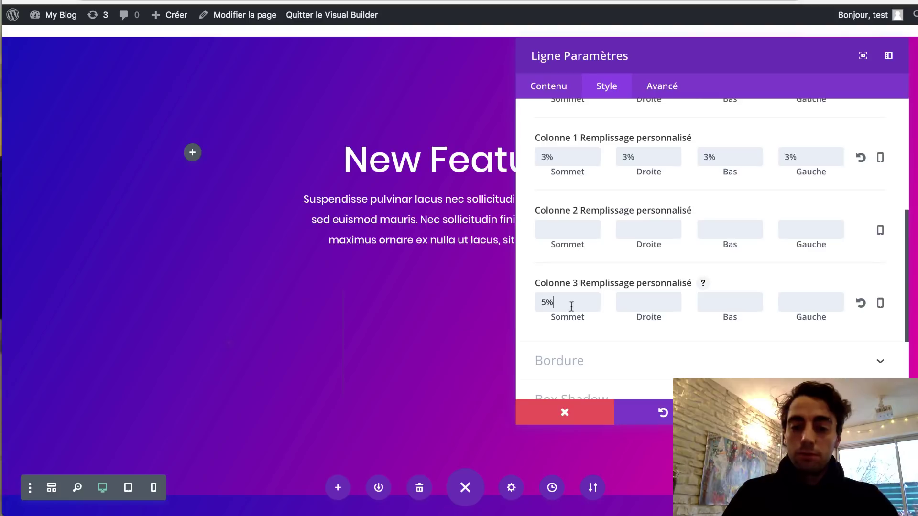
click(647, 303)
text(5%)
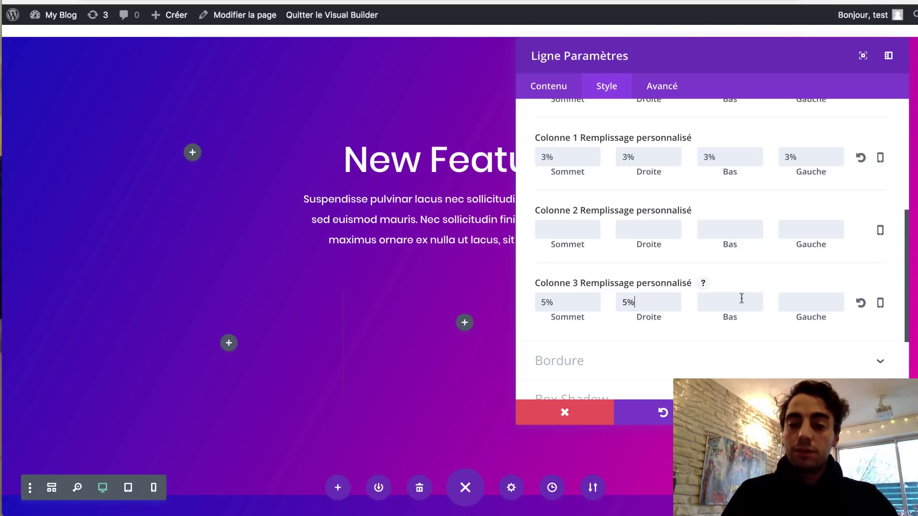
click(735, 300)
text(5%)
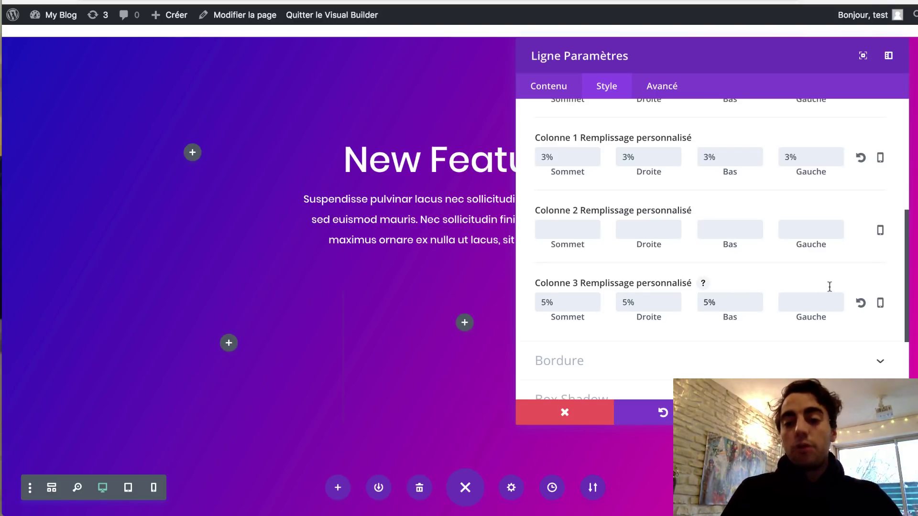
click(806, 308)
text(5%)
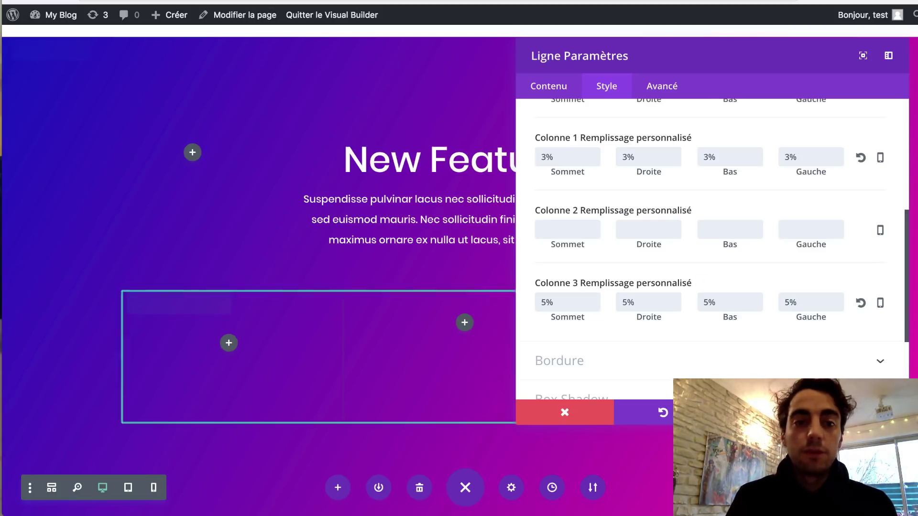
click(859, 412)
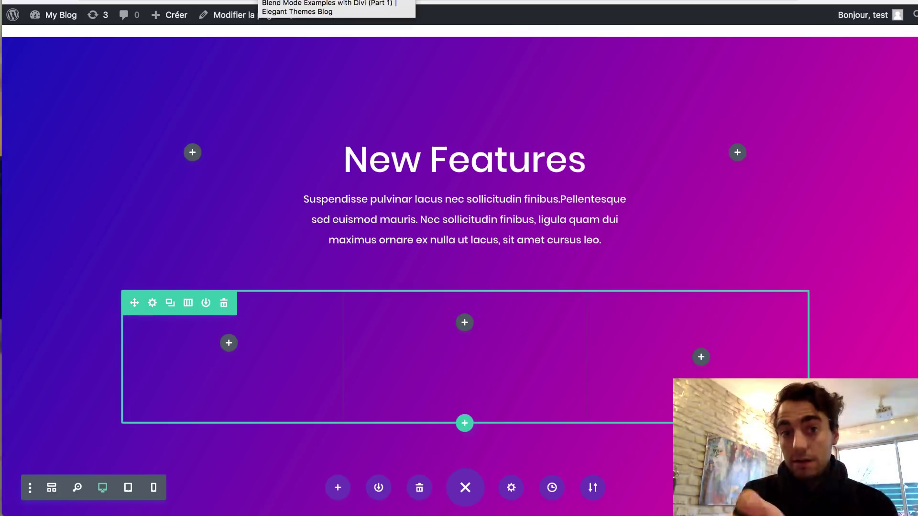
Check the row's blend mode instruction in the tutorial article and set the three-column row's blend mode to Luminosité
click(258, 1)
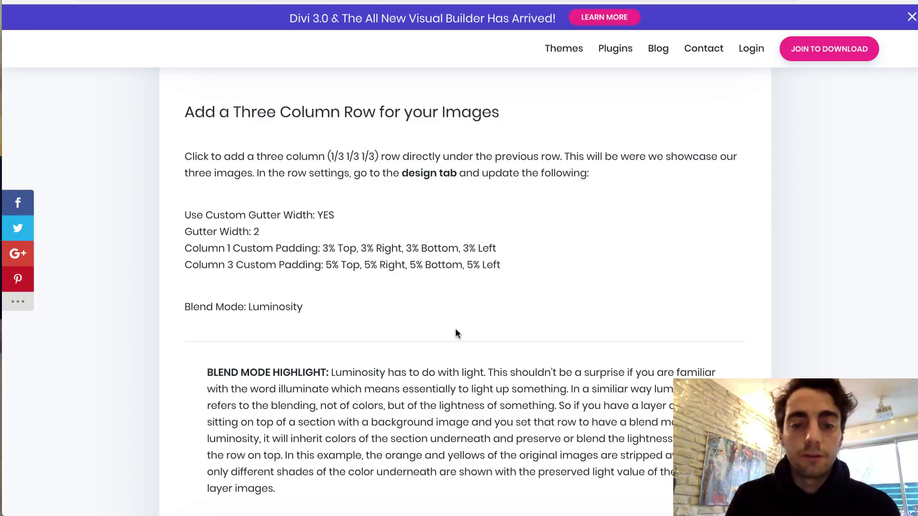
scroll(454, 330, down, 3)
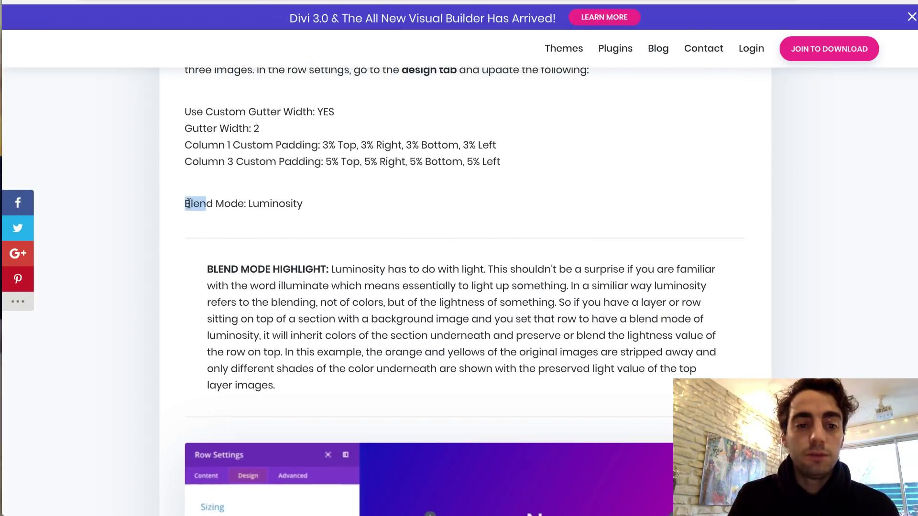
drag(188, 204, 332, 201)
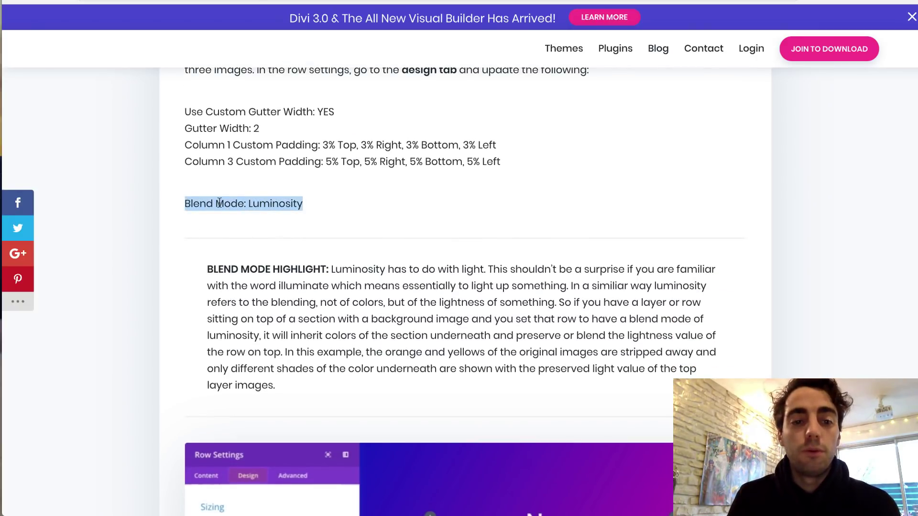
scroll(307, 240, down, 2)
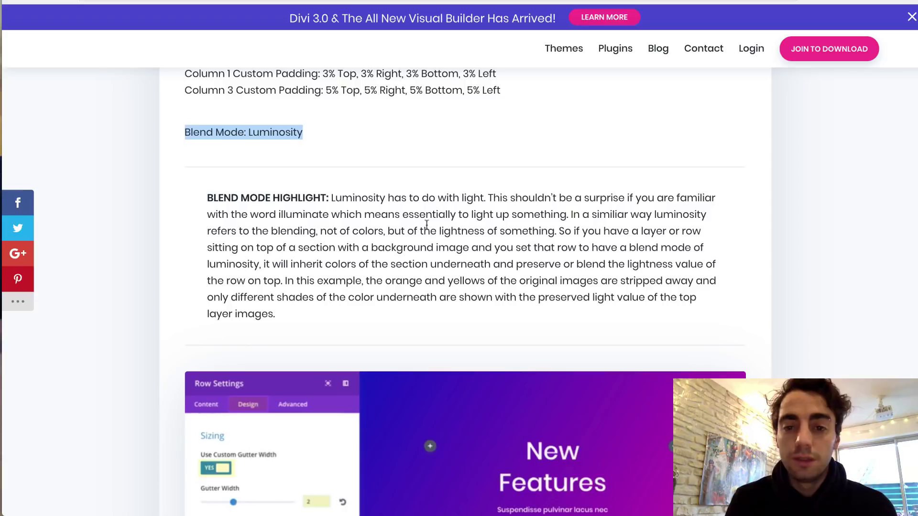
scroll(426, 224, down, 1)
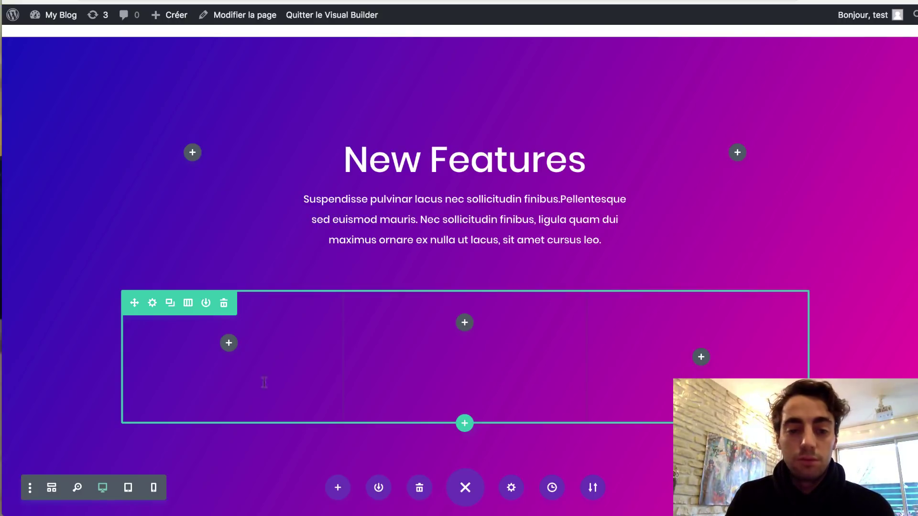
click(152, 301)
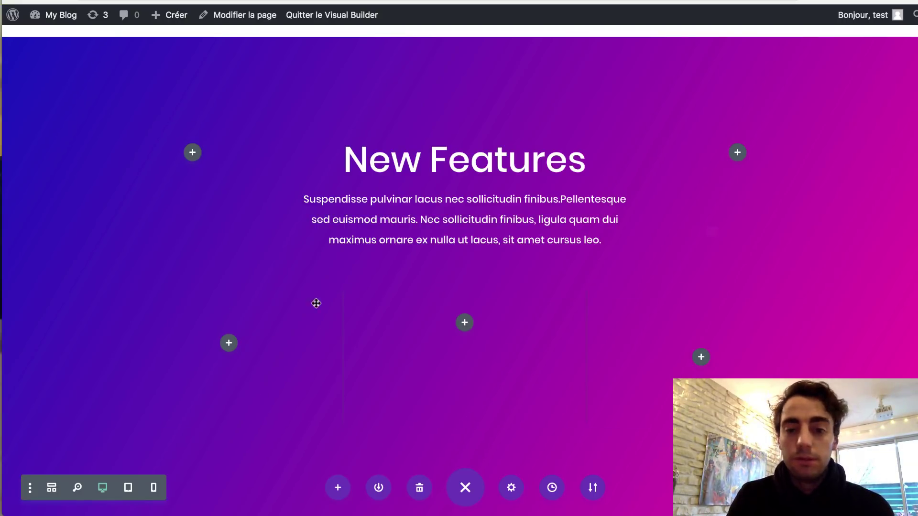
click(614, 82)
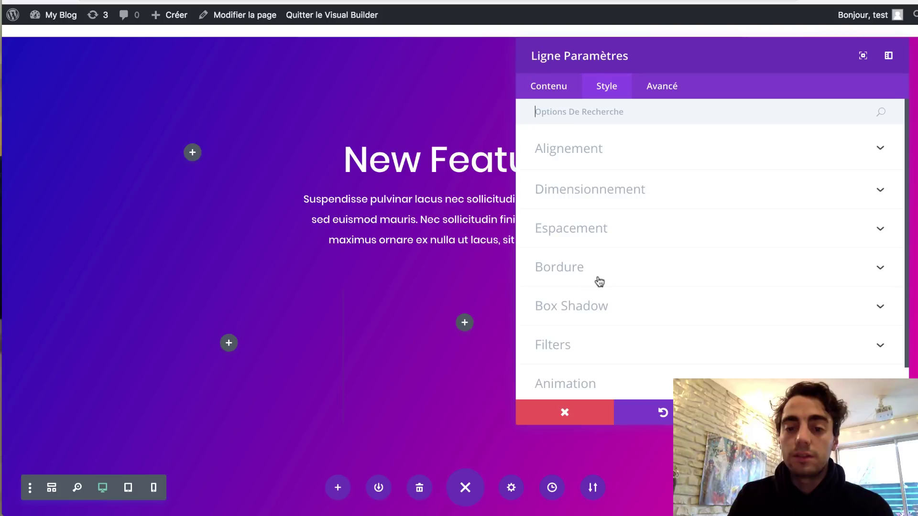
scroll(599, 281, down, 1)
click(567, 313)
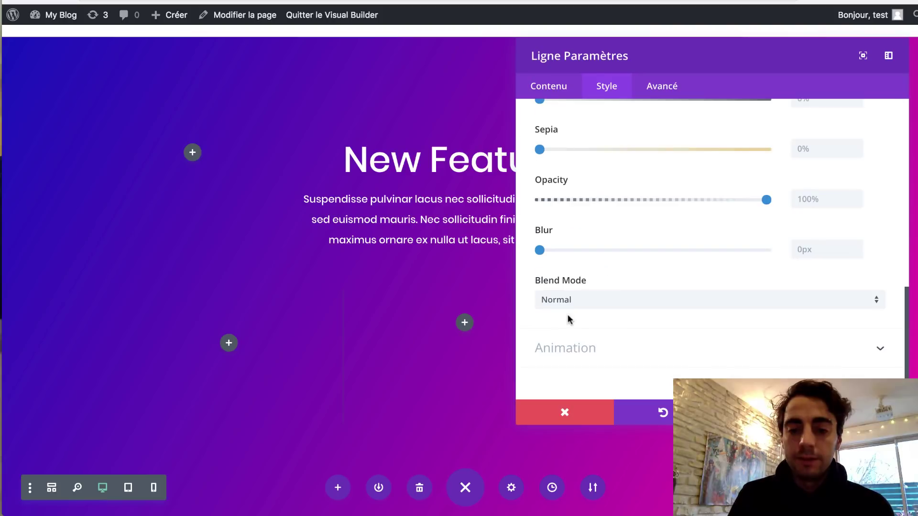
click(570, 305)
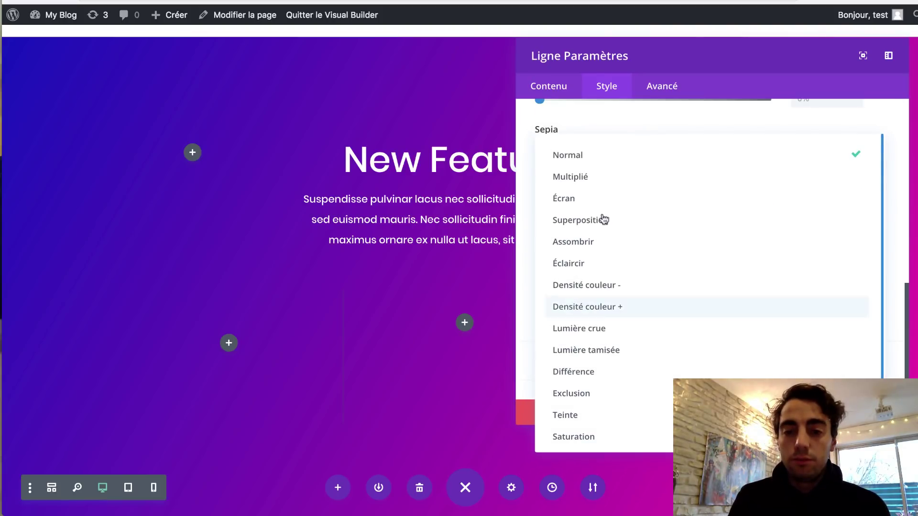
scroll(593, 371, down, 1)
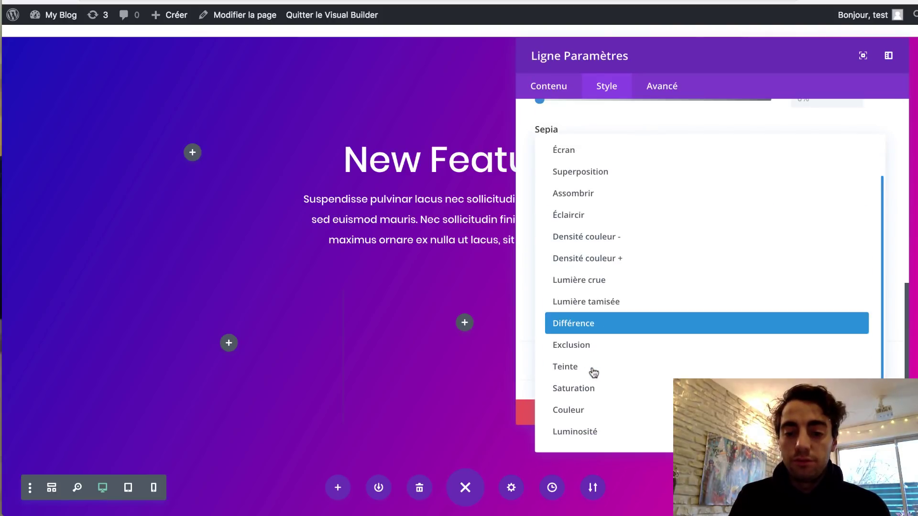
click(585, 436)
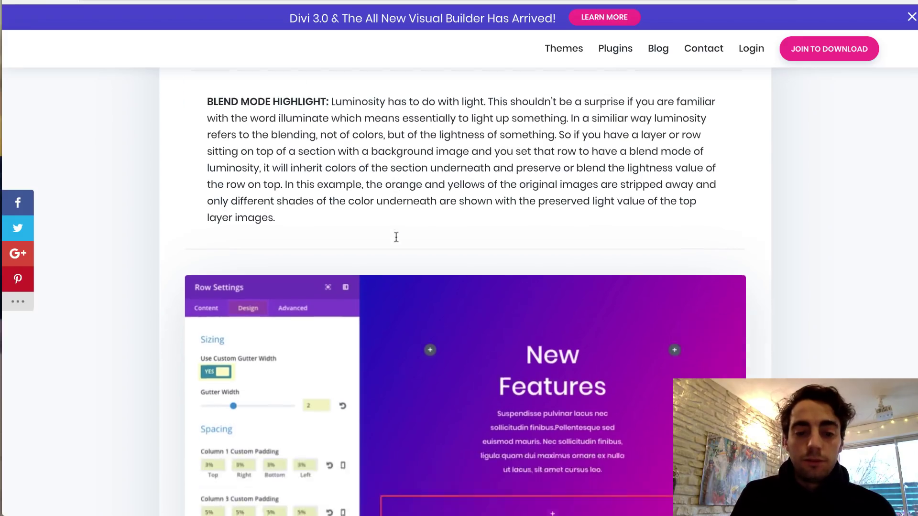
Review the article's Add Image to First Column instructions and insert an Image module in the row's first column
scroll(396, 237, down, 10)
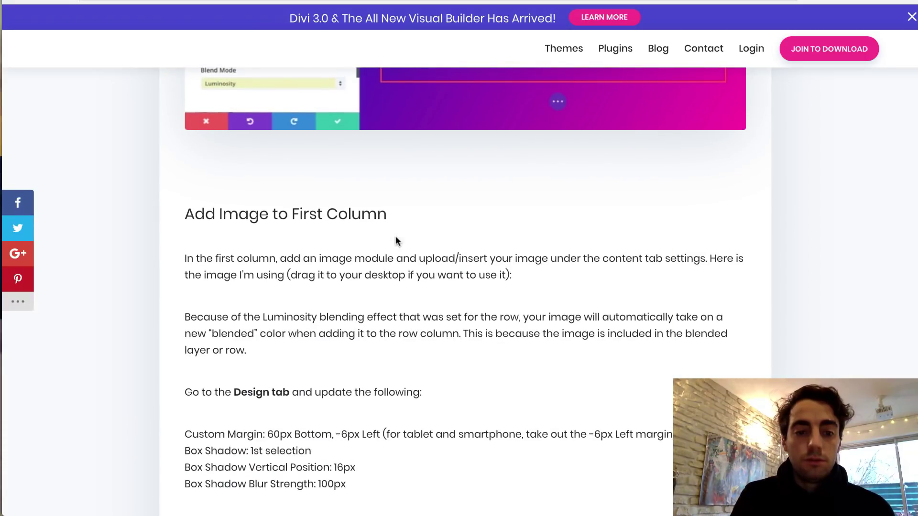
scroll(395, 239, down, 2)
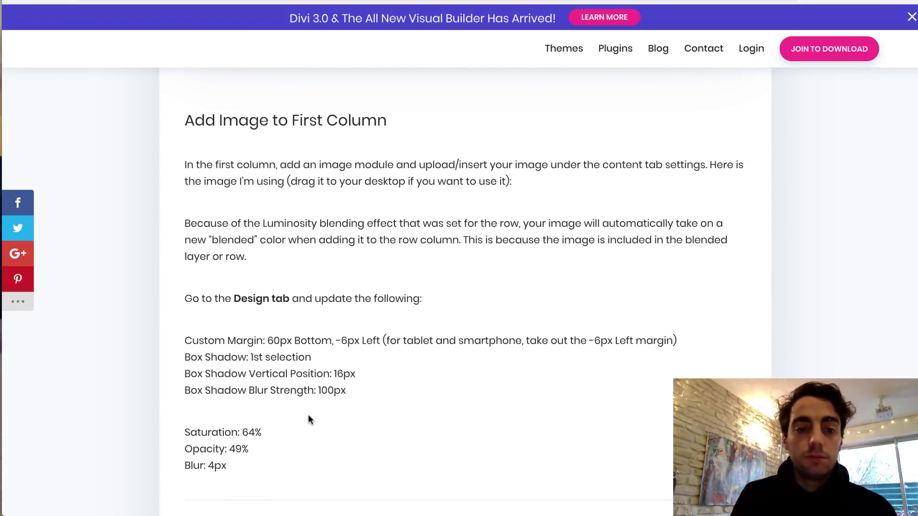
scroll(489, 421, down, 1)
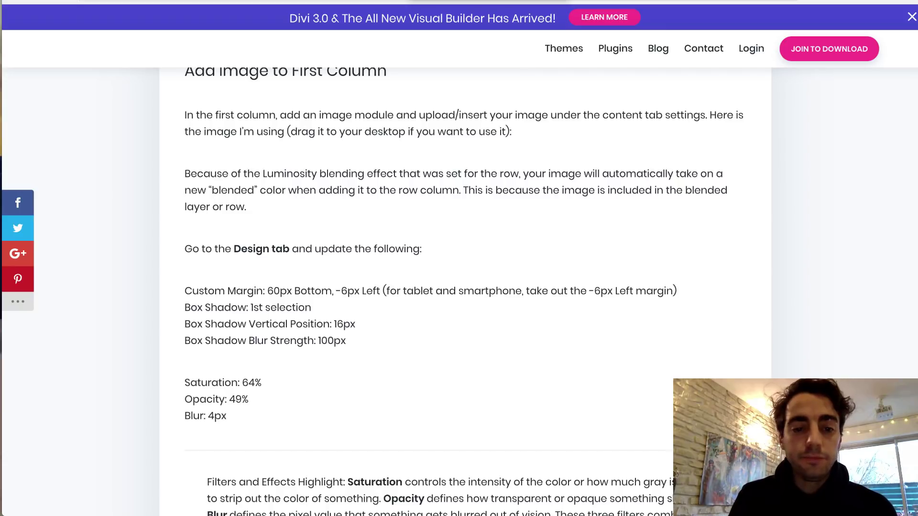
click(455, 1)
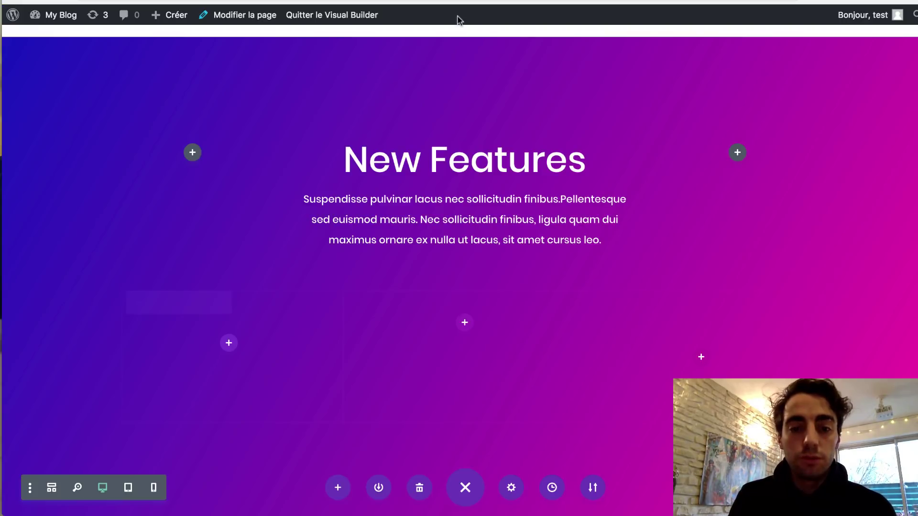
click(229, 343)
text(ima)
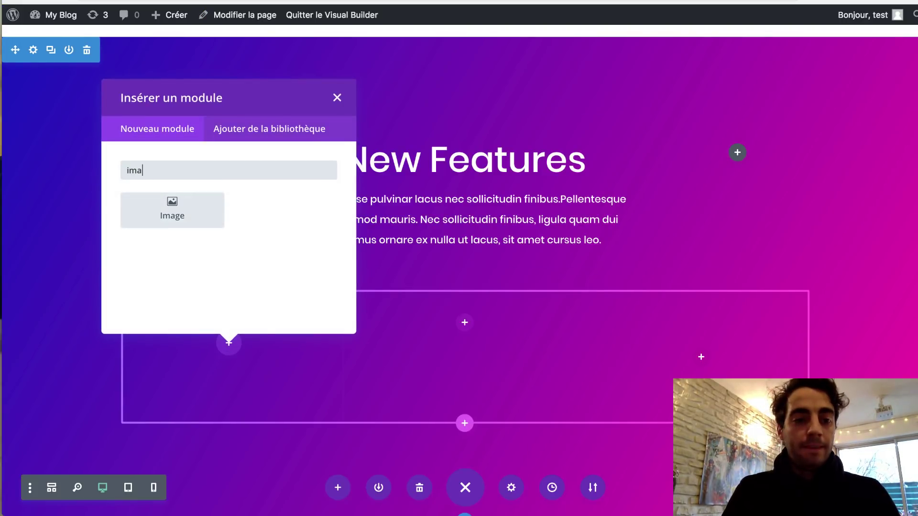
click(172, 211)
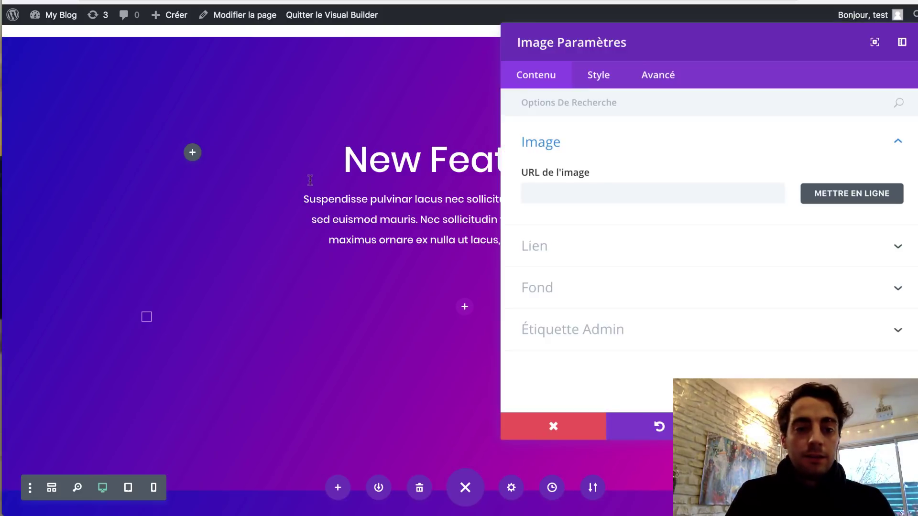
Choose phone-01-1.jpg from the media library as the first column's image
click(827, 204)
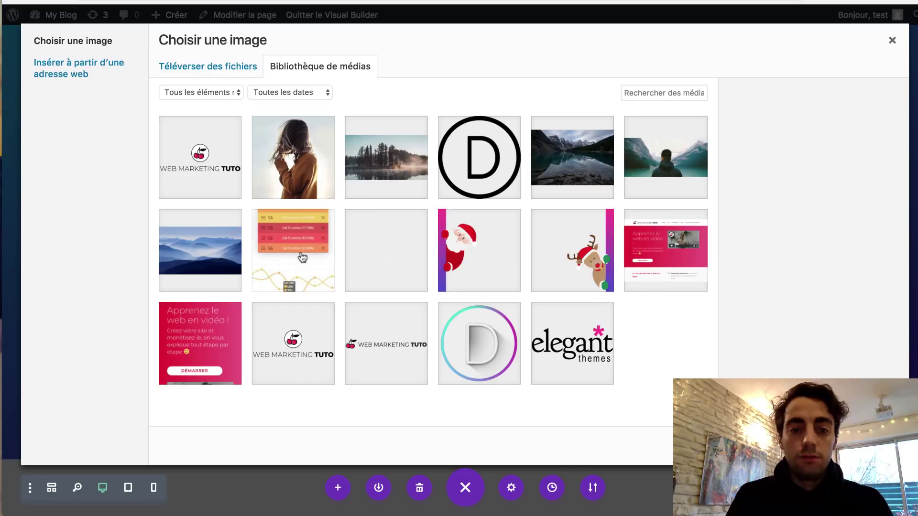
click(303, 257)
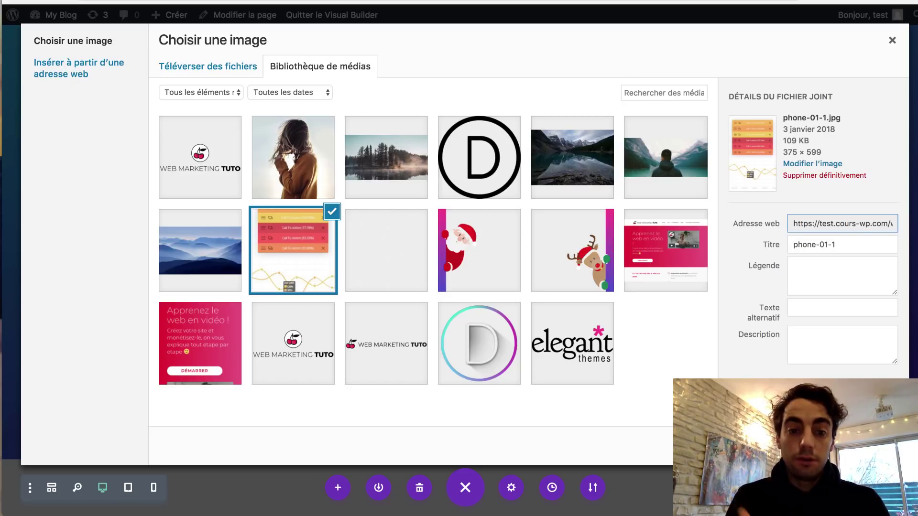
click(856, 445)
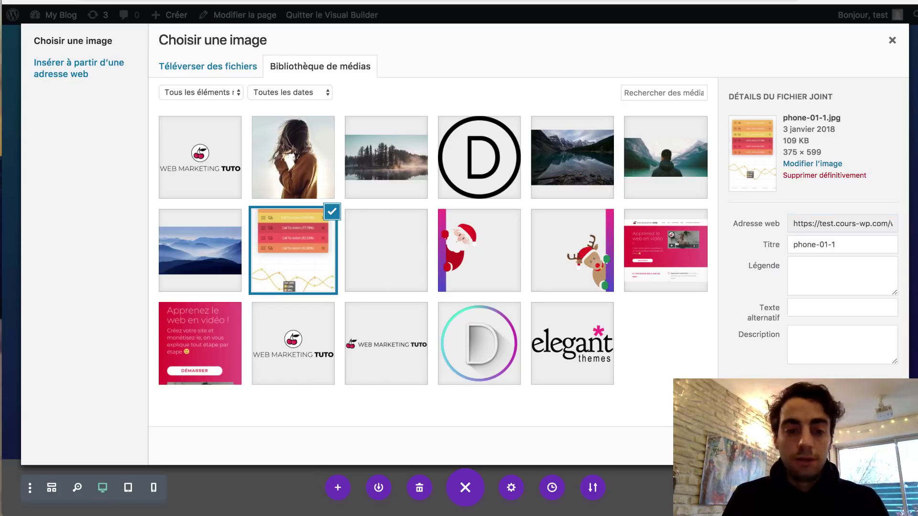
Check the article's design settings for the first-column image and set the image's custom bottom margin to 60px
scroll(425, 357, down, 3)
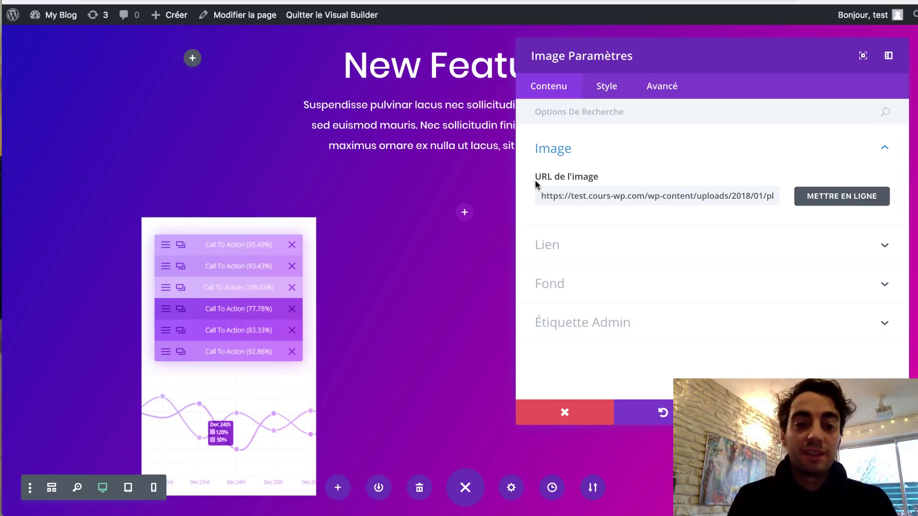
mouse_move(535, 181)
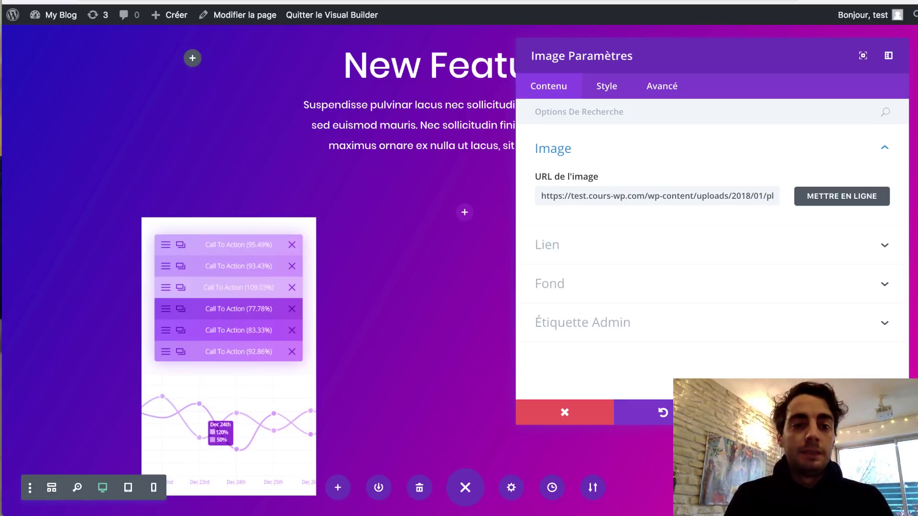
click(306, 1)
scroll(326, 378, down, 1)
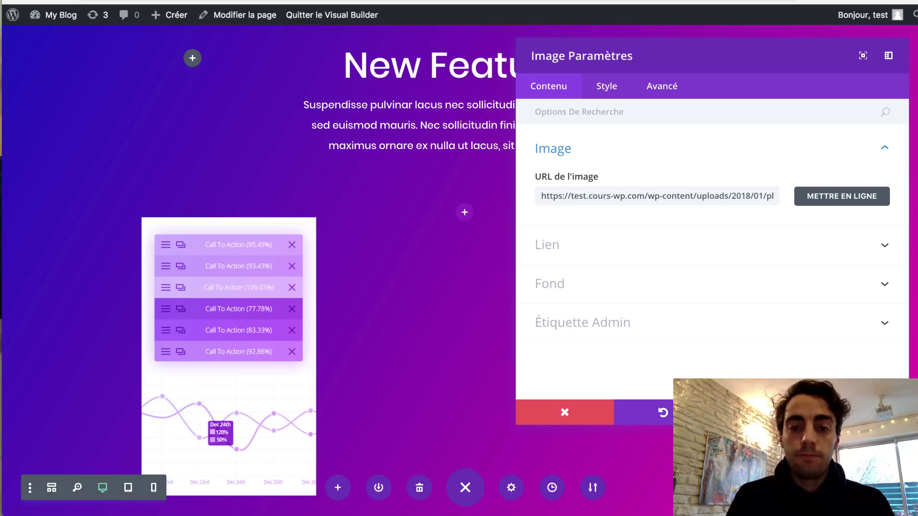
click(605, 86)
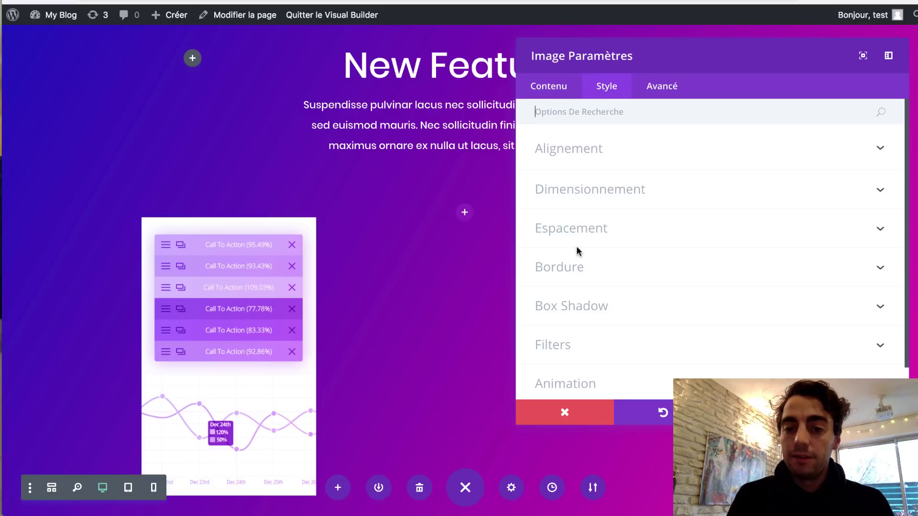
click(581, 229)
scroll(634, 311, down, 4)
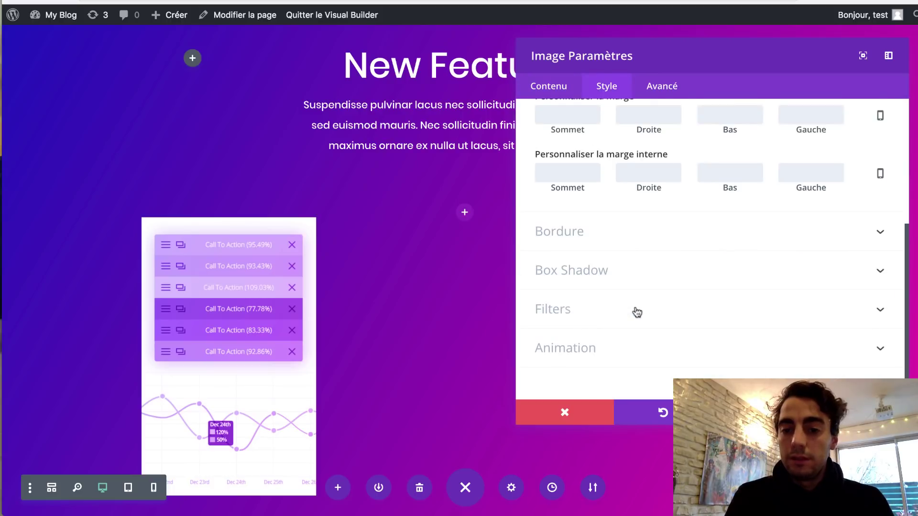
scroll(634, 311, up, 2)
click(728, 210)
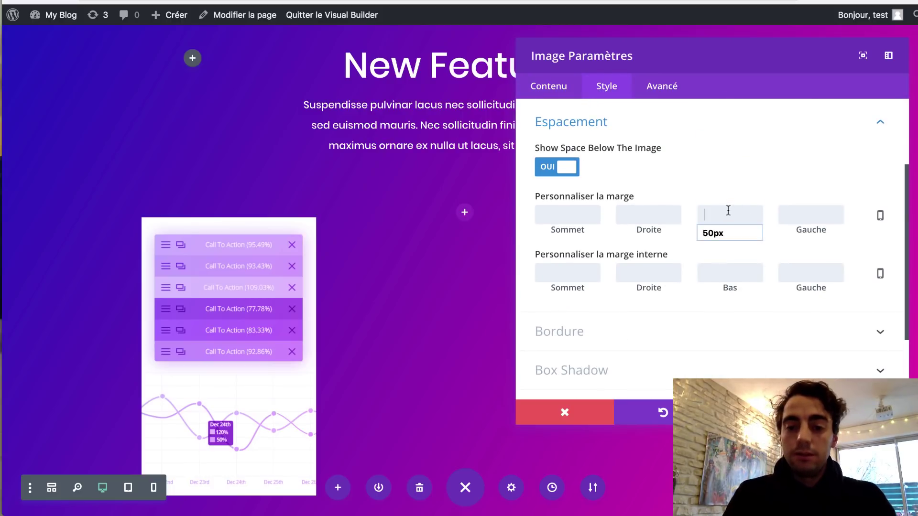
text(60)
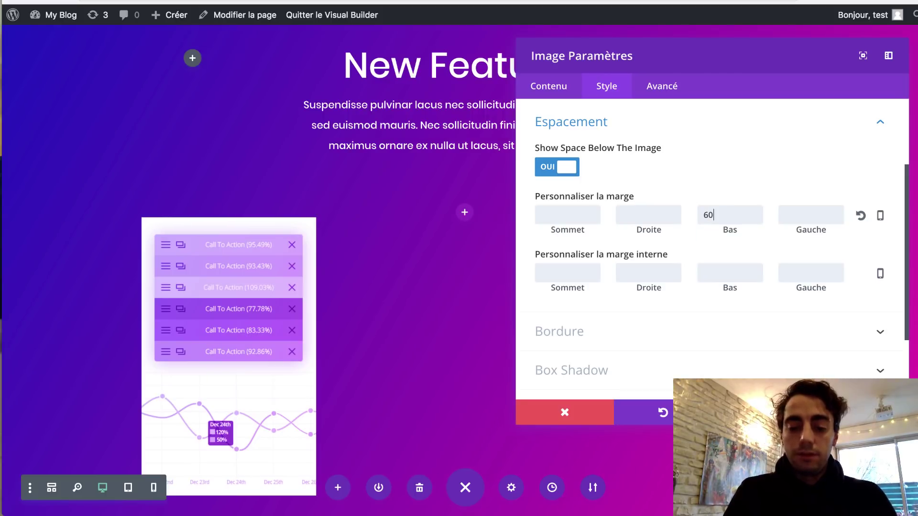
text(px)
Copy the -6px left margin value from the article and apply it as the image's custom left margin
click(158, 1)
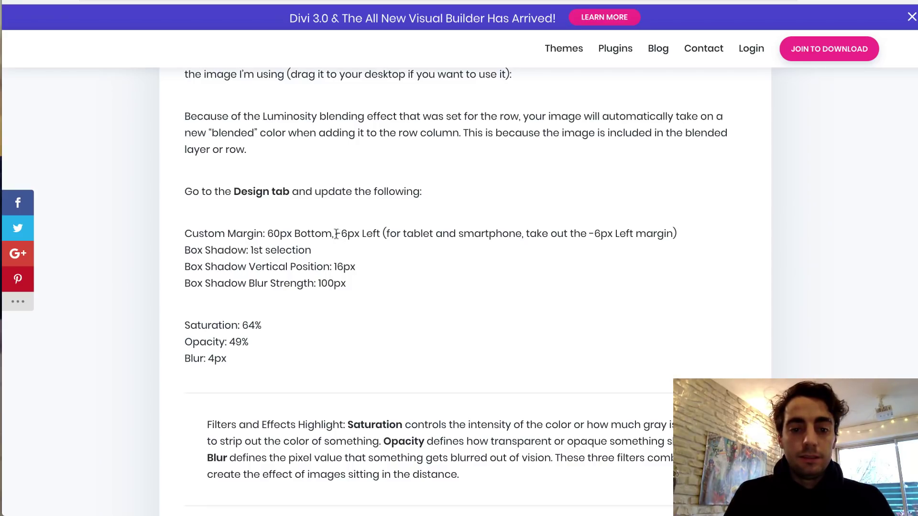
drag(336, 234, 357, 235)
key(super+c)
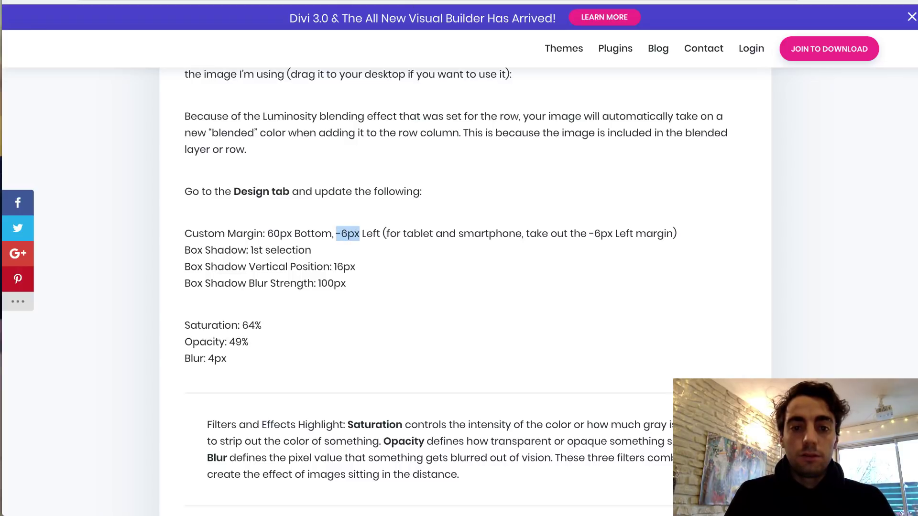
click(248, 1)
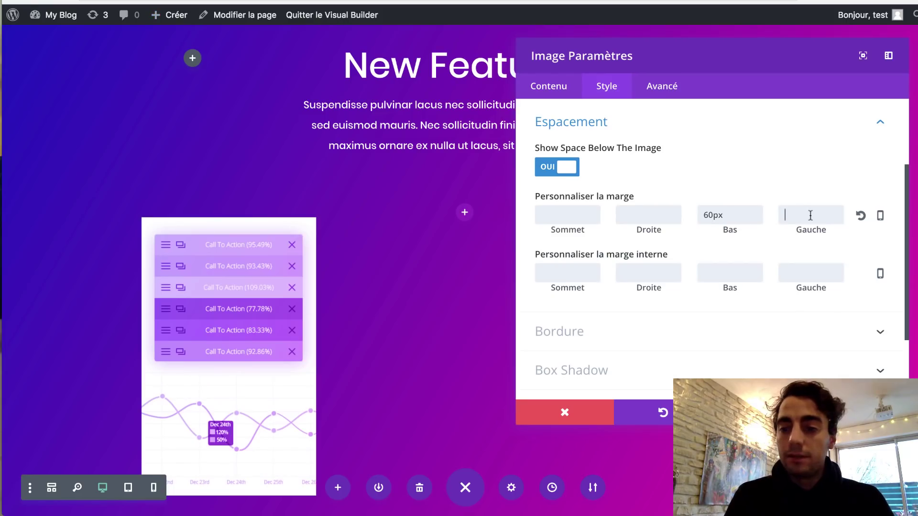
key(super+v)
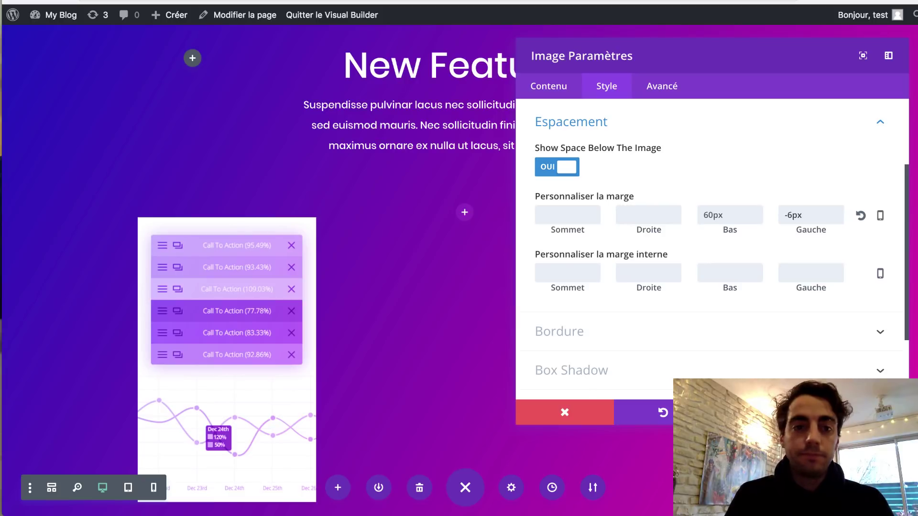
Check the article's box shadow instruction and apply the first box shadow style to the image
key(ctrl+Tab)
click(516, 266)
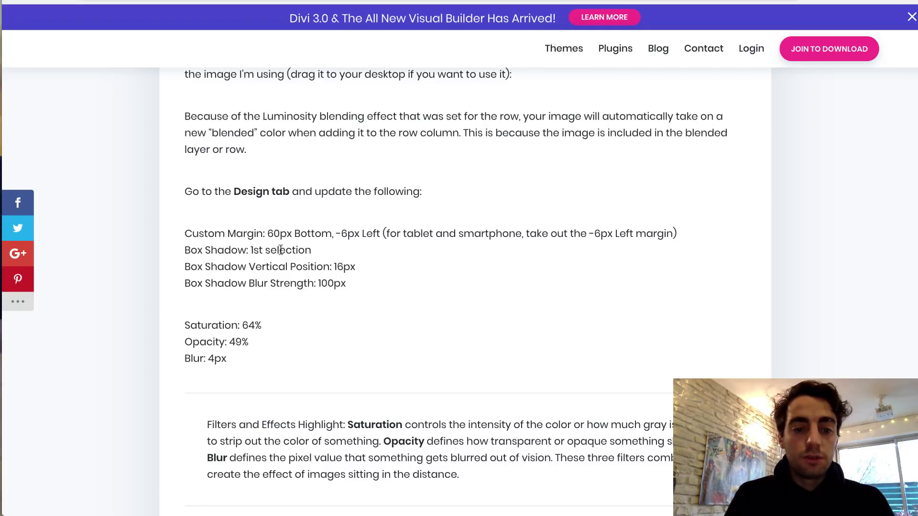
key(ctrl+Tab)
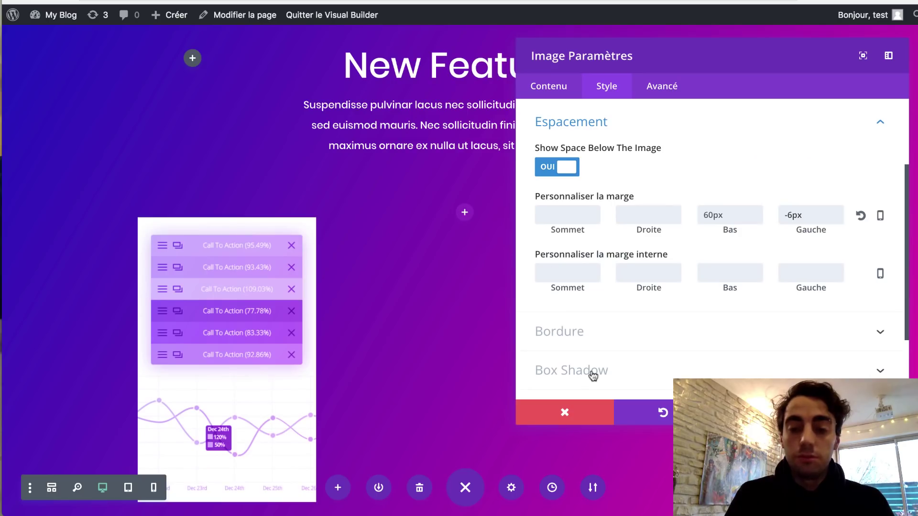
click(594, 373)
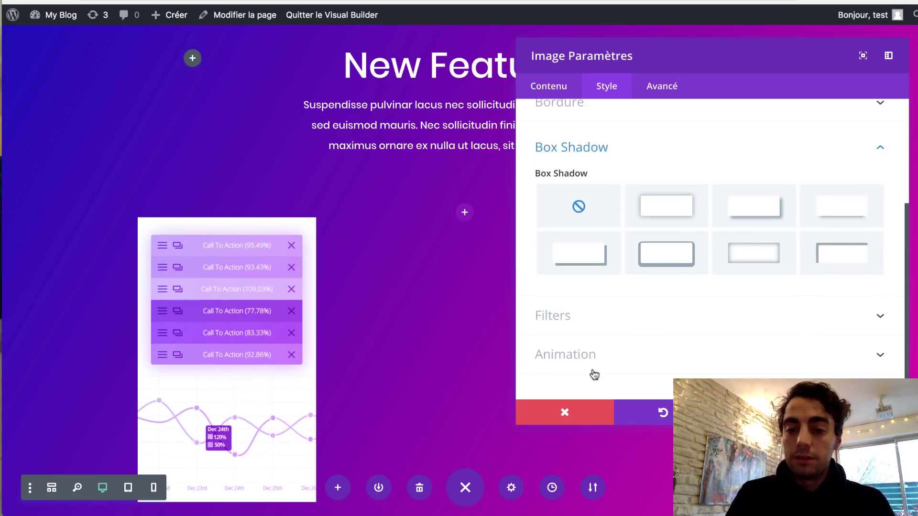
click(667, 212)
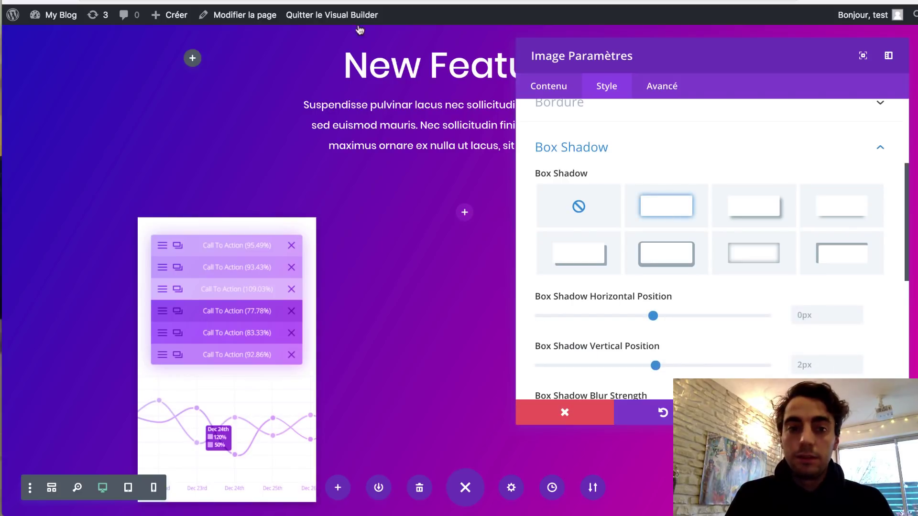
Set the image's box shadow vertical position to 16px and blur strength to 100px, following the article
click(315, 1)
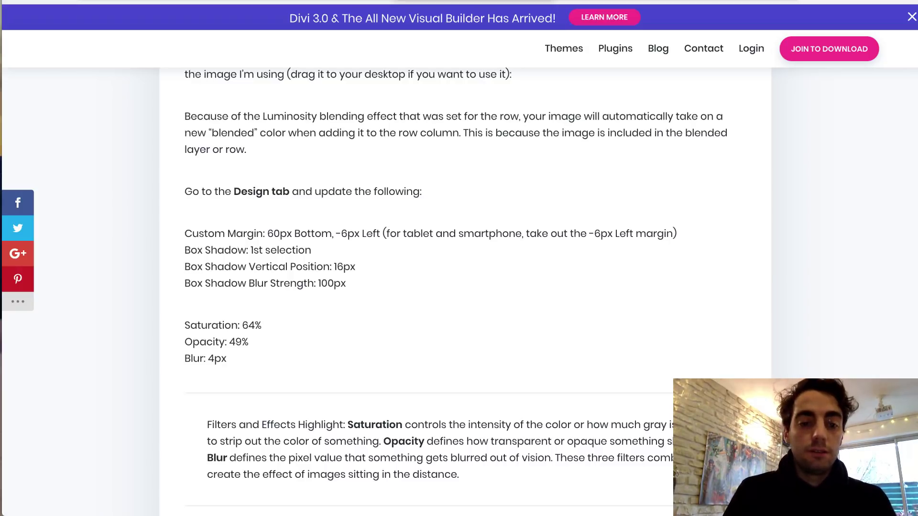
click(472, 1)
click(765, 259)
scroll(766, 262, down, 2)
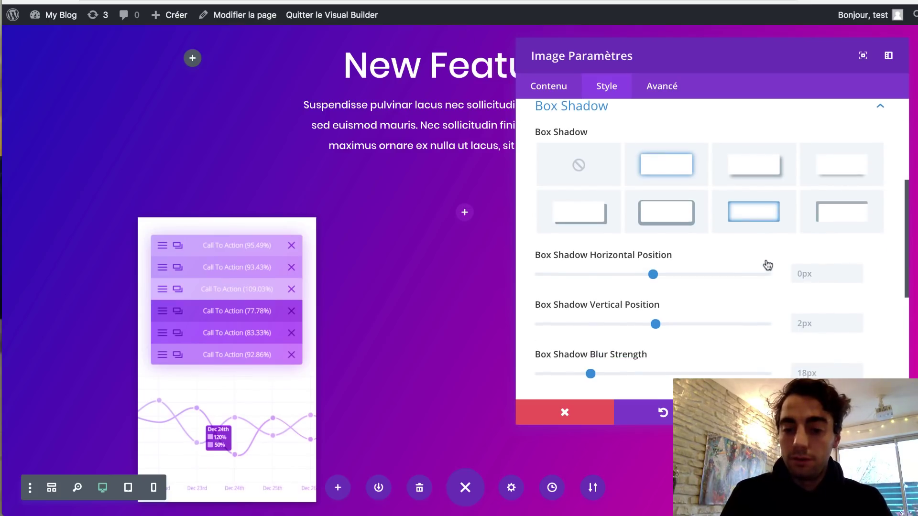
scroll(822, 323, down, 1)
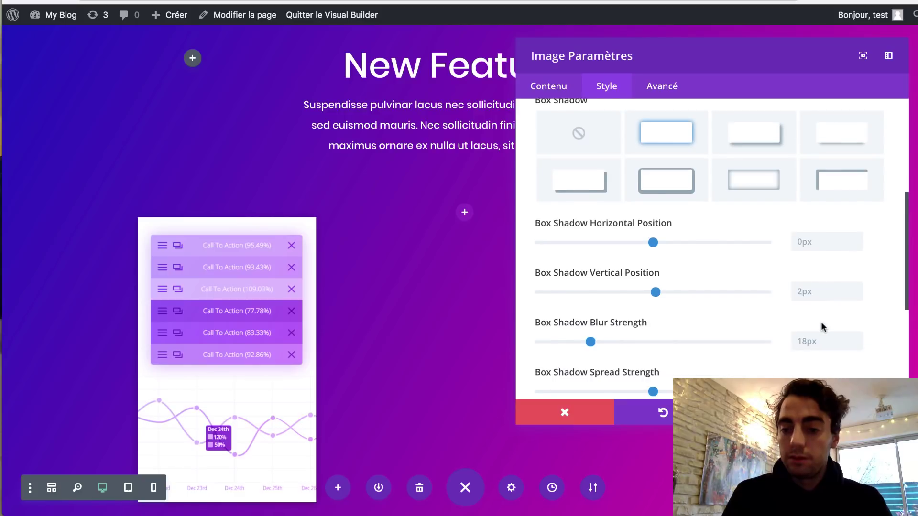
click(813, 292)
text(16pxpx)
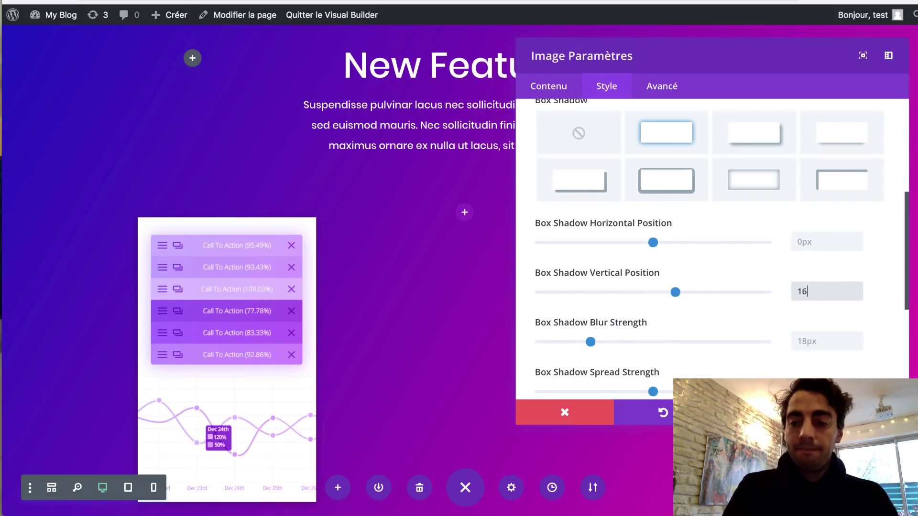
key(BackSpace)
key(BackSpace)
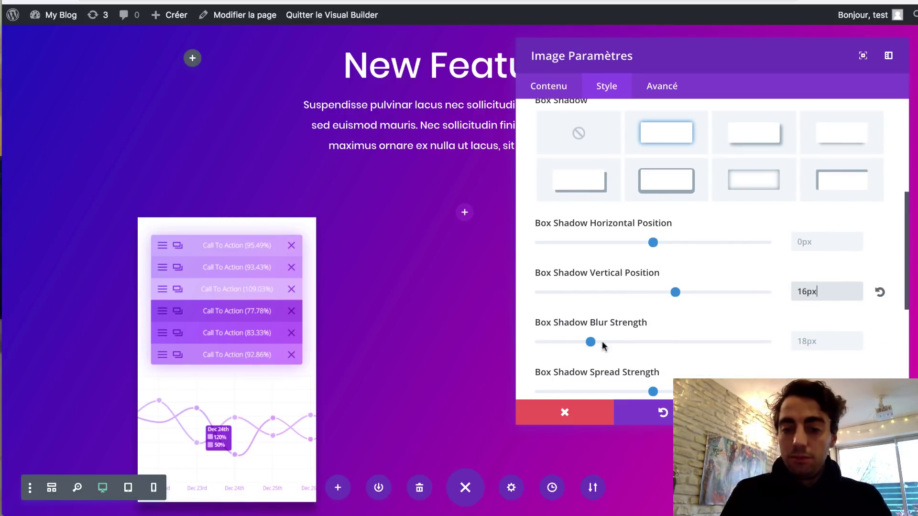
click(819, 341)
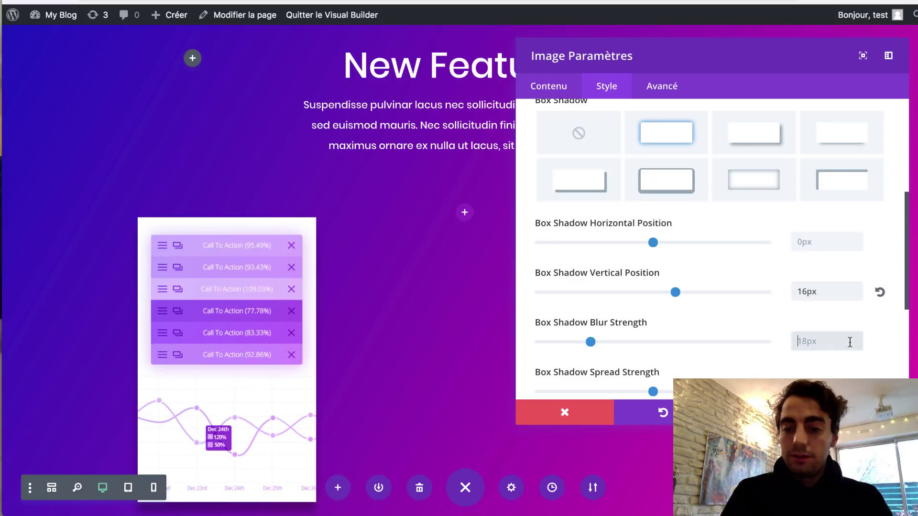
text(100px)
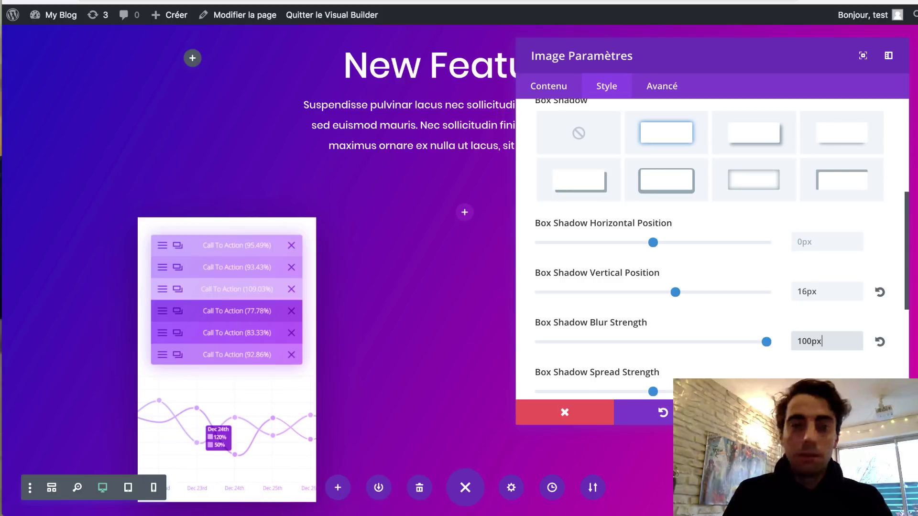
Check the article for the saturation, opacity and blur values of the first-column image
key(ctrl+Tab)
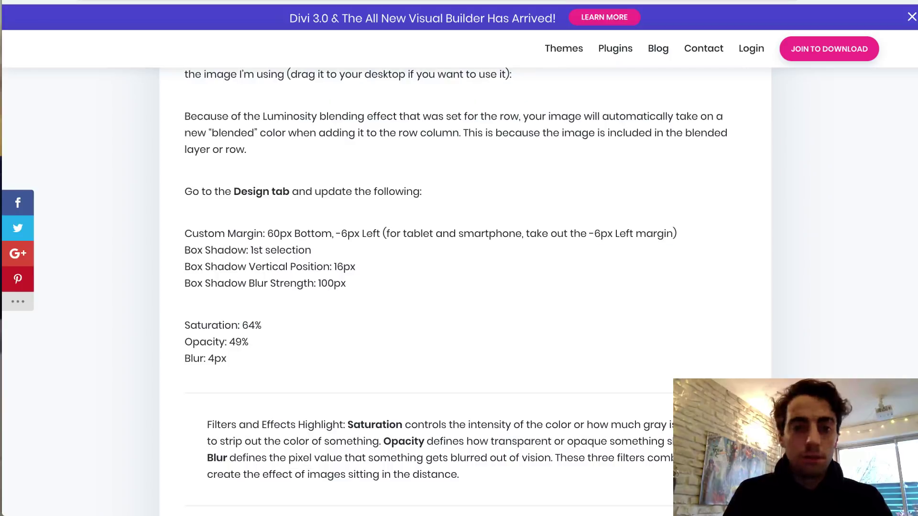
key(ctrl+shift+Tab)
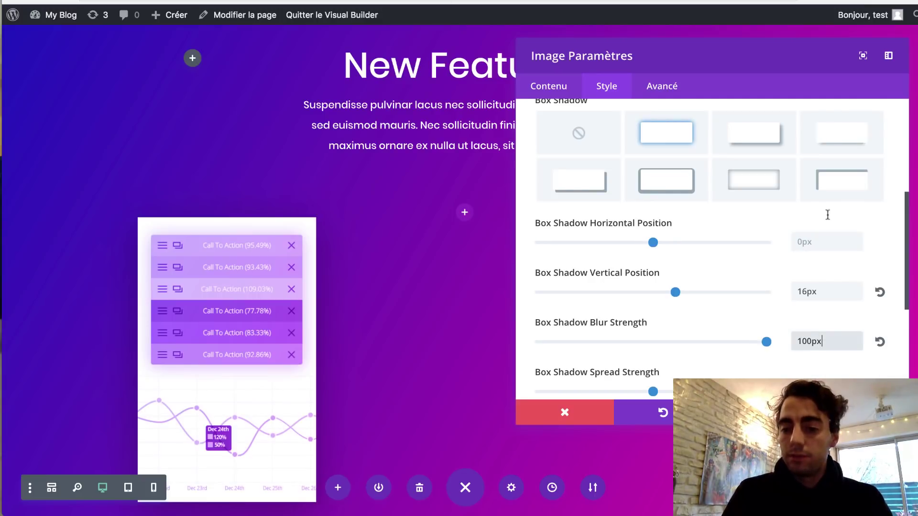
scroll(727, 293, down, 3)
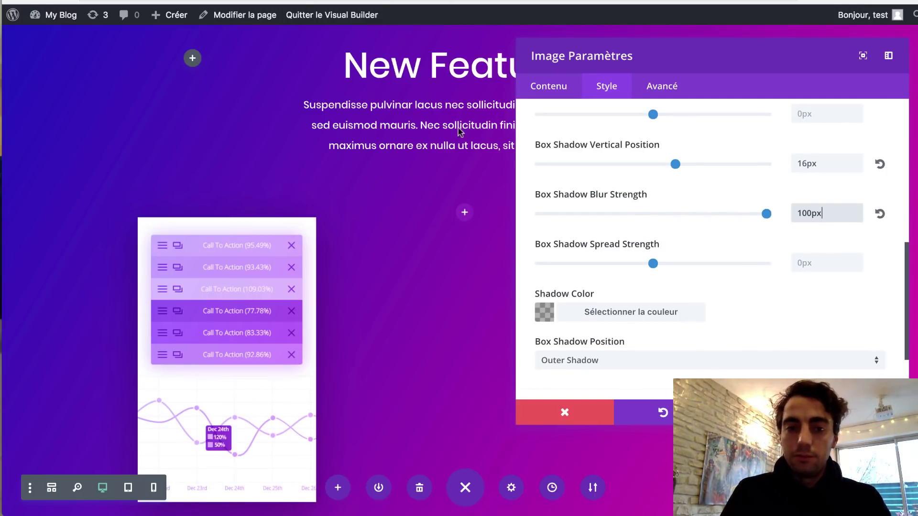
click(325, 1)
scroll(377, 257, down, 2)
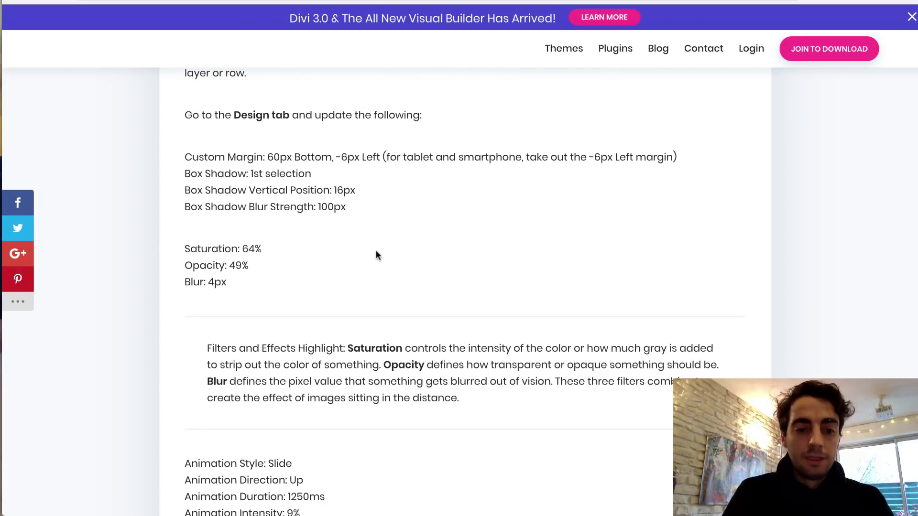
drag(182, 245, 230, 288)
click(255, 286)
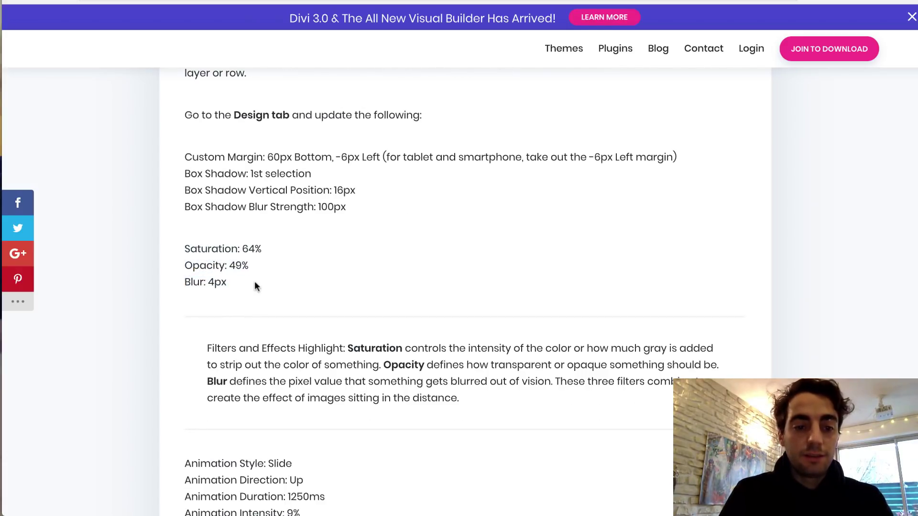
click(206, 1)
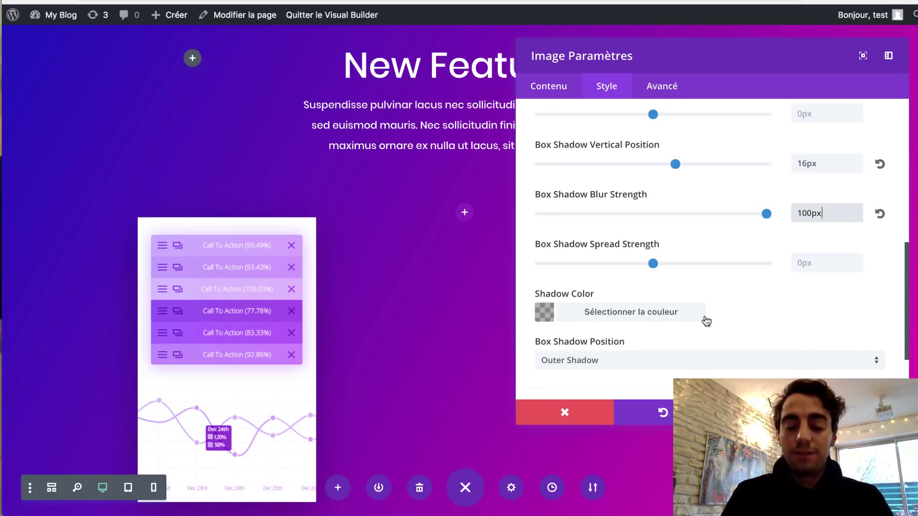
Set the Saturation filter of the first-column image to 64%
scroll(706, 321, down, 2)
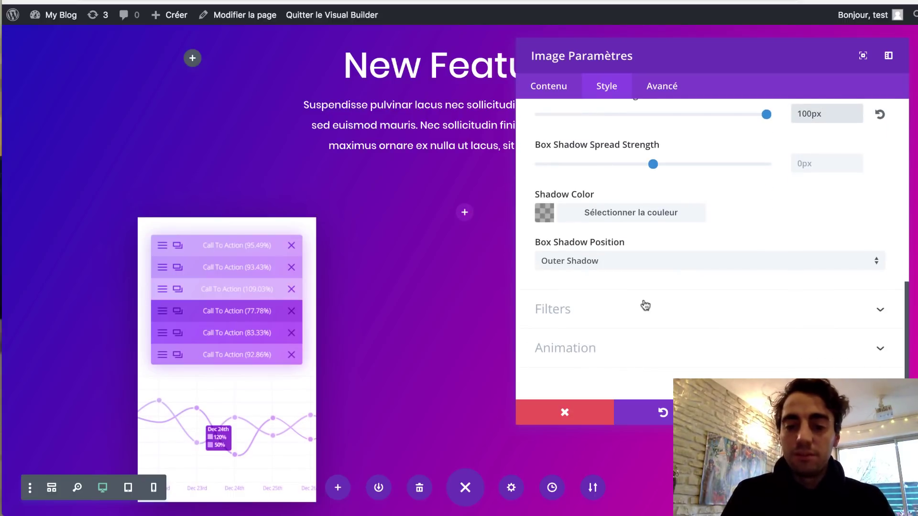
click(645, 305)
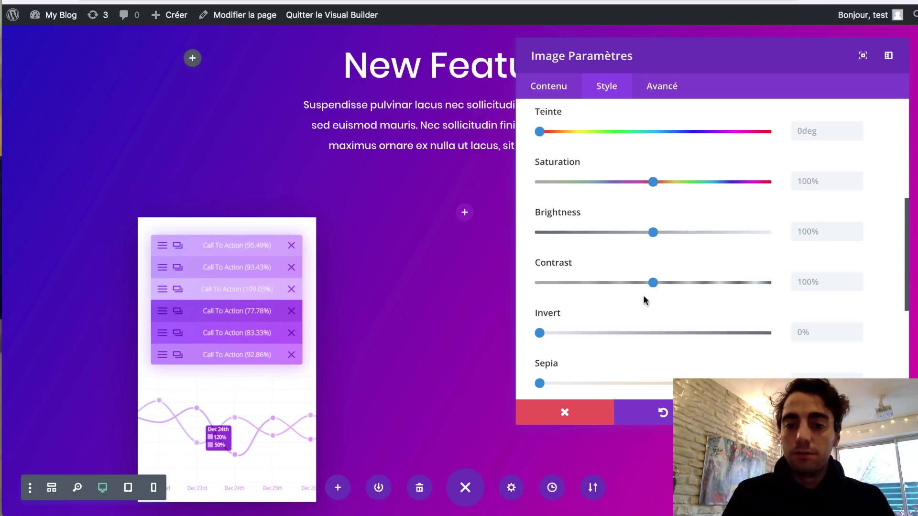
key(ctrl+Tab)
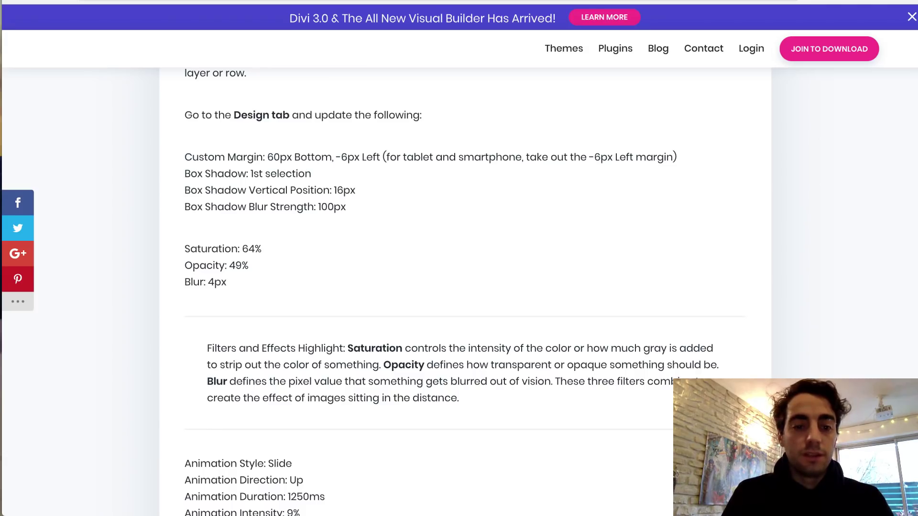
key(ctrl+shift+Tab)
click(828, 187)
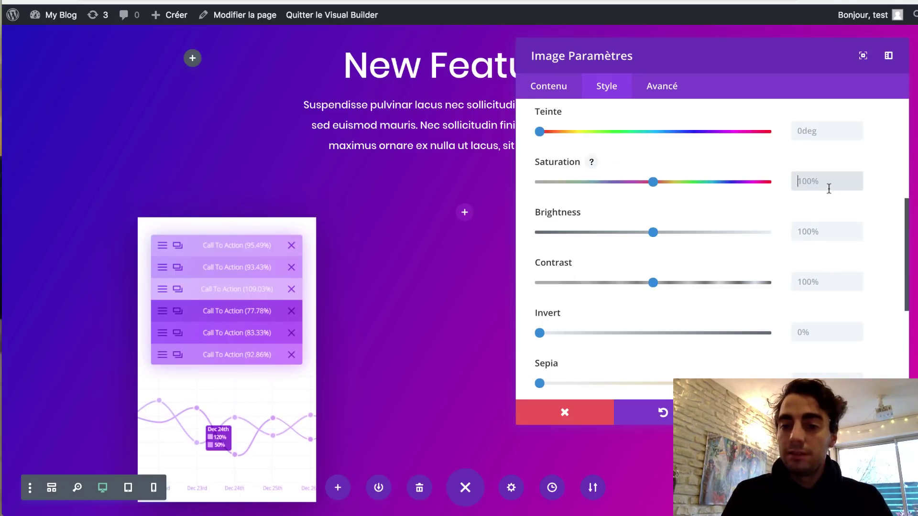
text(64)
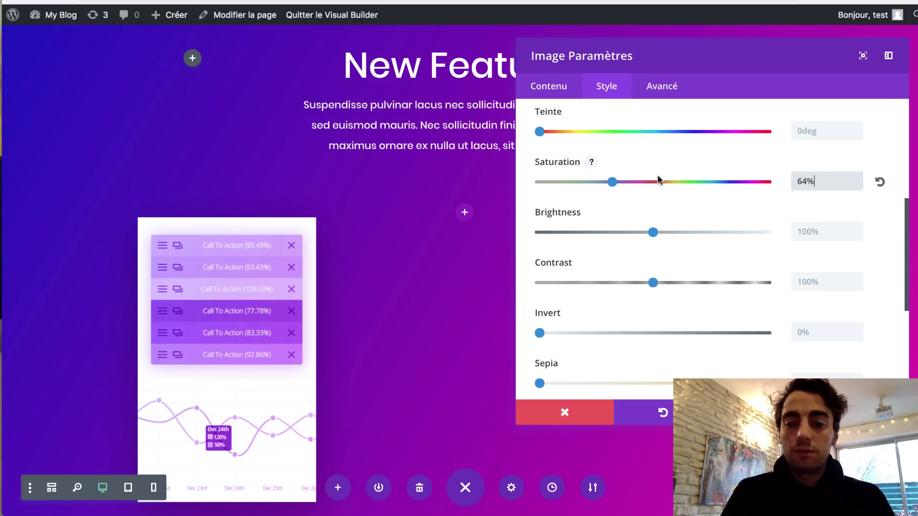
Try other saturation levels on the image with the slider and return Saturation to 64%
drag(609, 180, 651, 183)
click(828, 186)
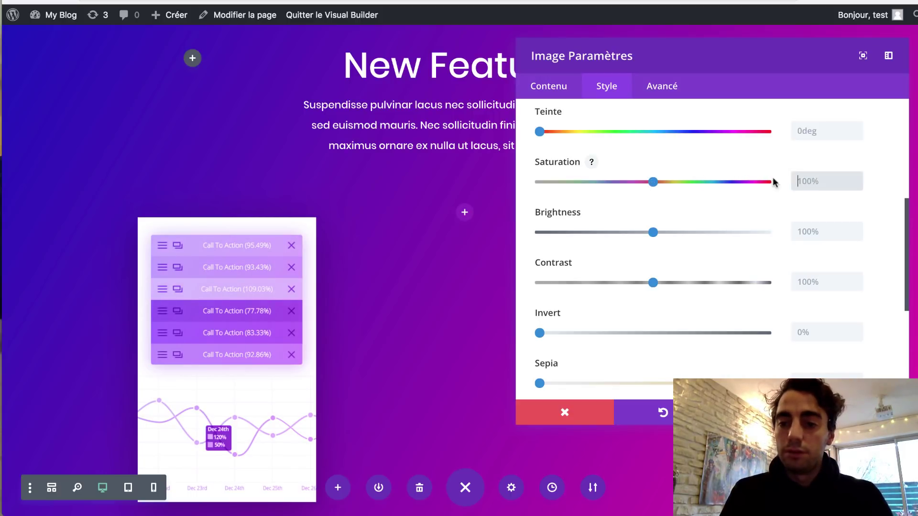
key(ctrl+a)
text(64%)
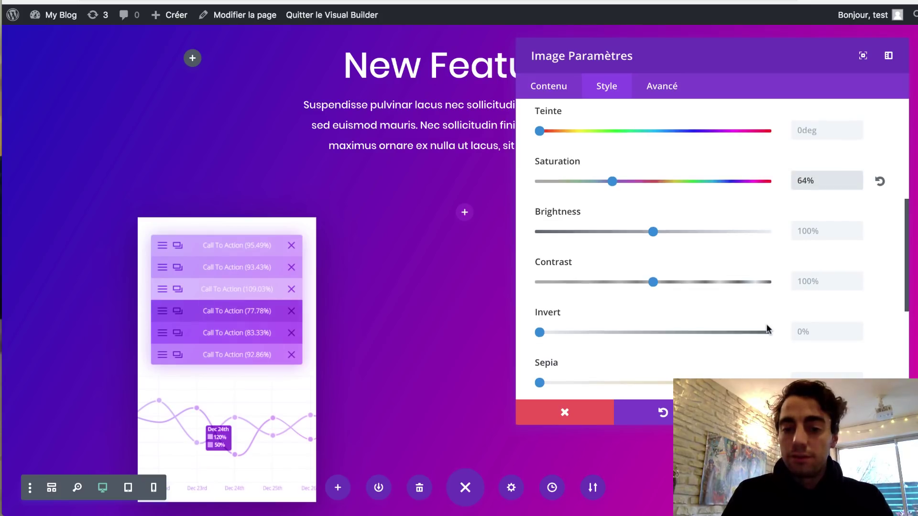
Set the Opacity filter of the first-column image to 49%
scroll(767, 329, down, 3)
scroll(767, 329, down, 2)
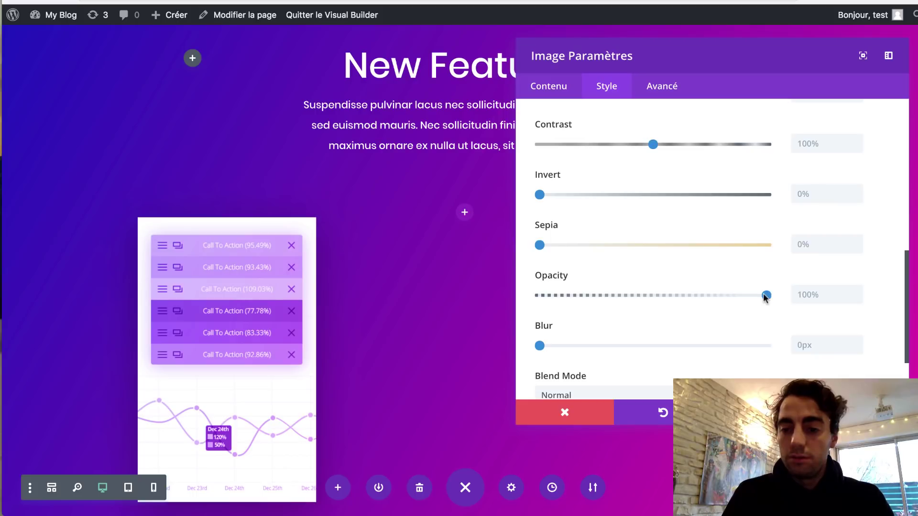
drag(766, 295, 669, 295)
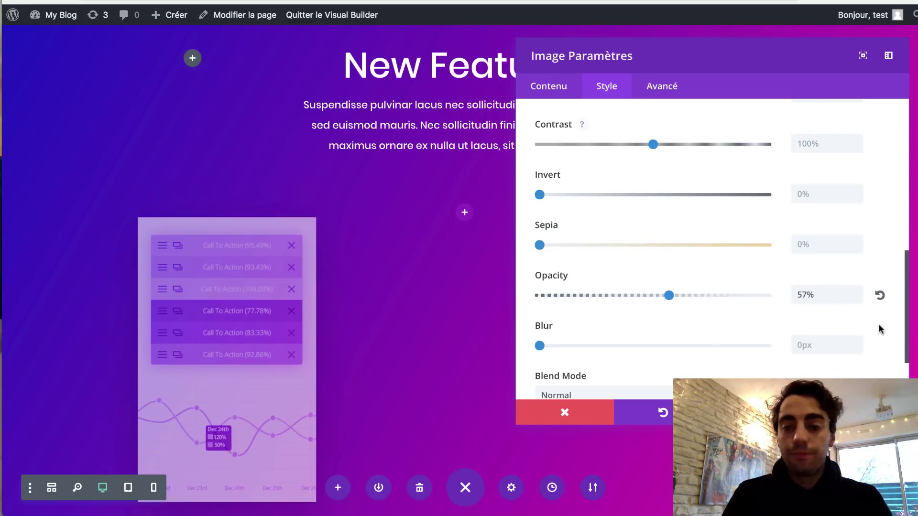
drag(805, 295, 755, 293)
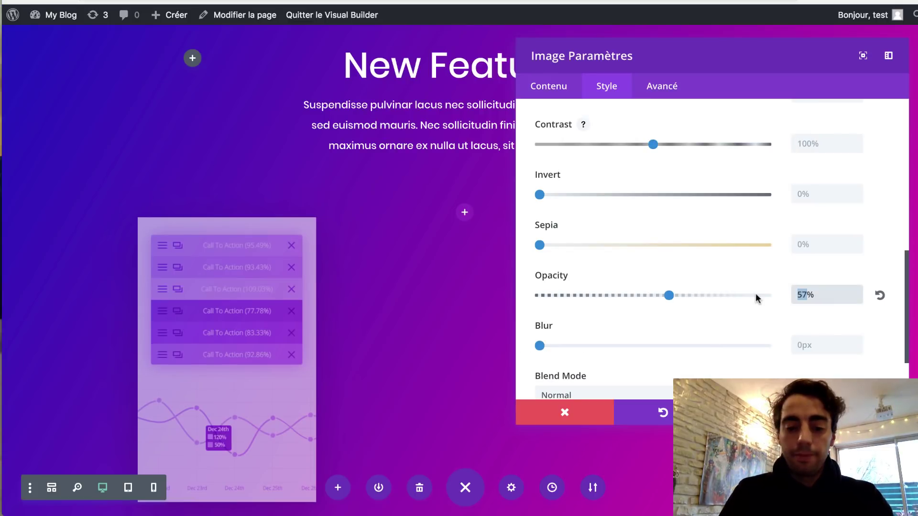
text(49)
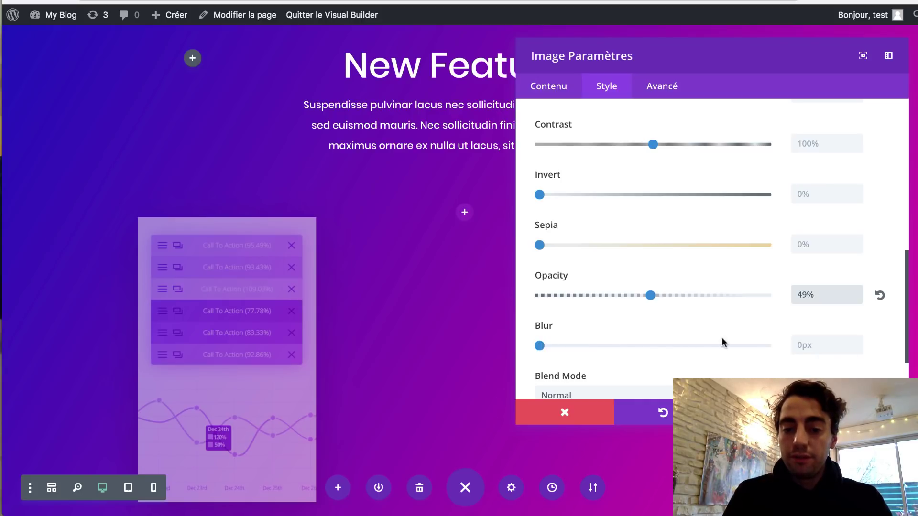
Try stronger blur levels on the first-column image, then set its Blur filter to 4px
drag(721, 340, 686, 340)
scroll(330, 330, down, 3)
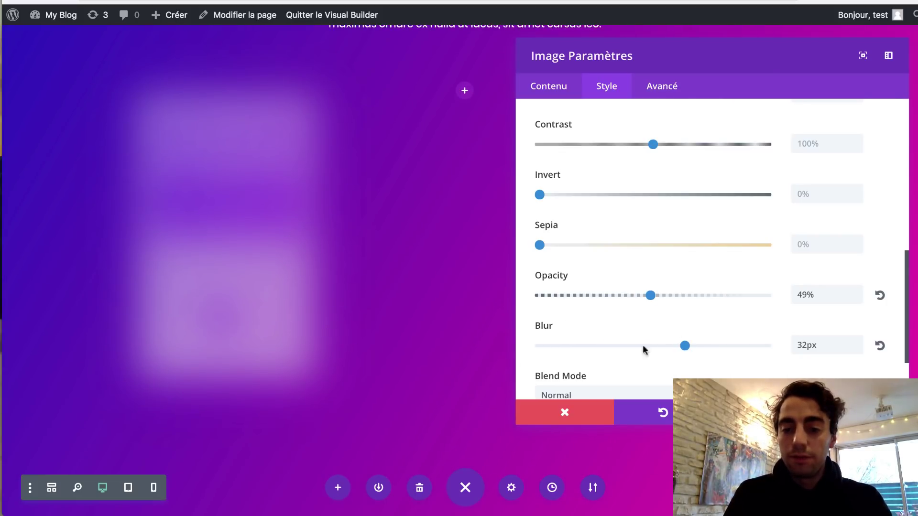
drag(643, 345, 546, 343)
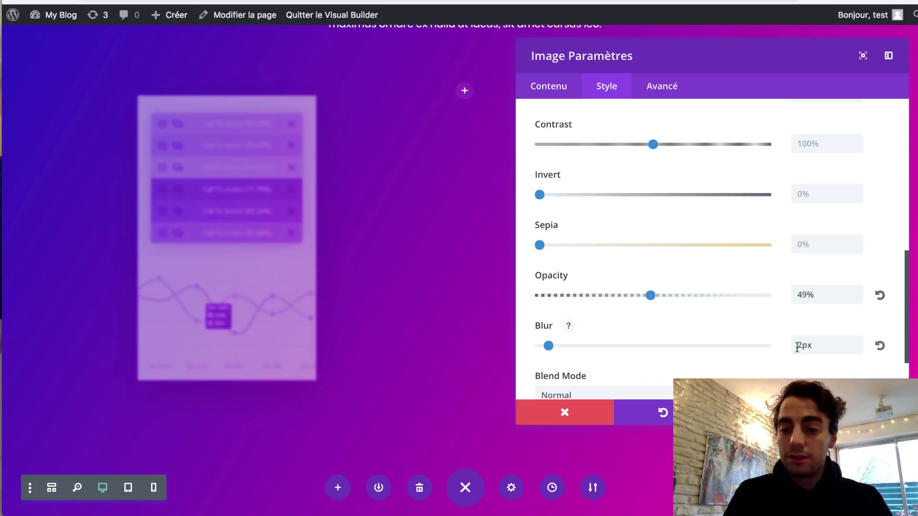
drag(802, 345, 787, 344)
text(4)
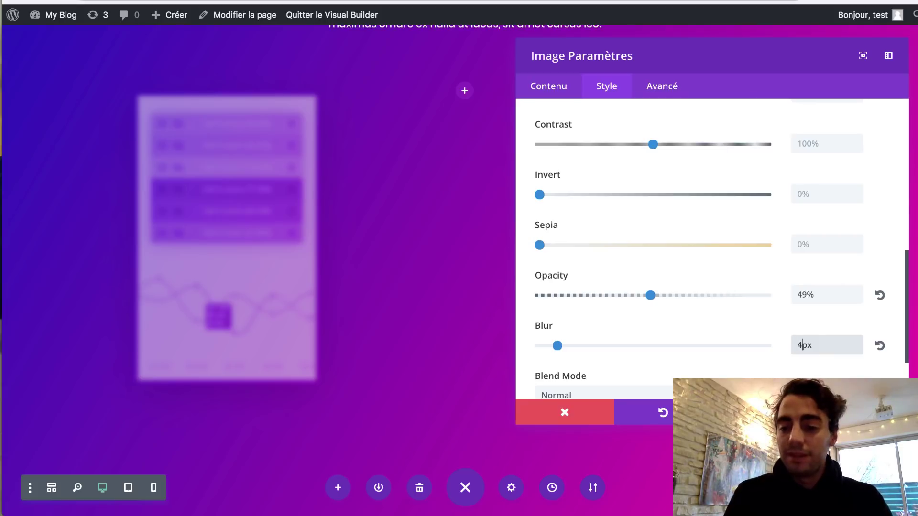
Check the article for the animation settings of the first-column image
click(400, 5)
click(411, 1)
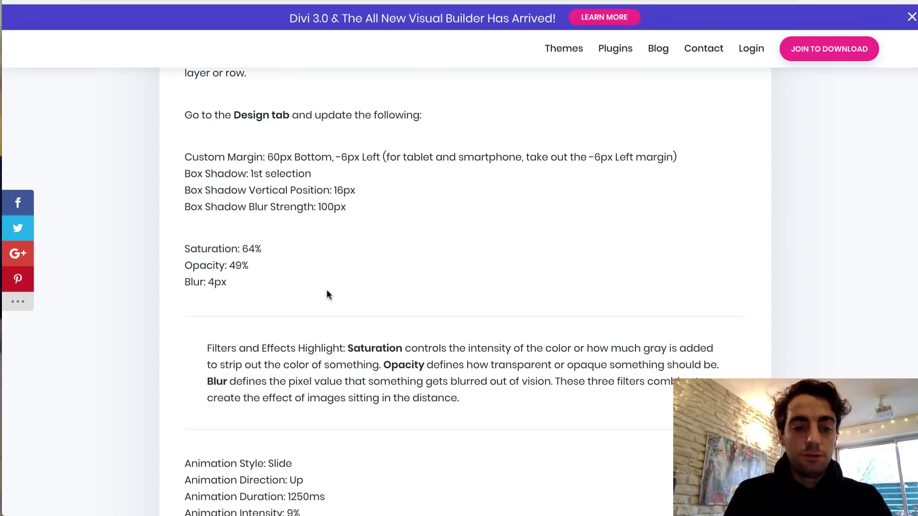
scroll(327, 290, down, 4)
scroll(327, 293, down, 2)
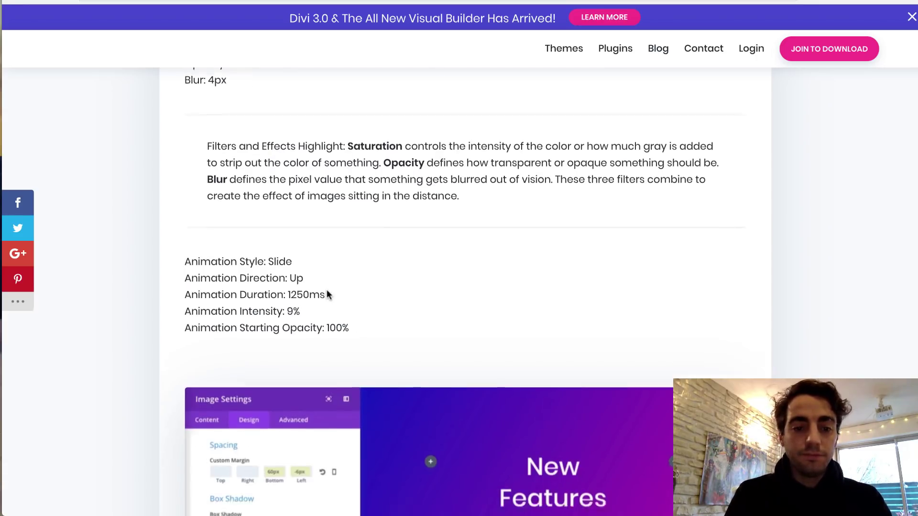
drag(180, 173, 360, 238)
click(365, 195)
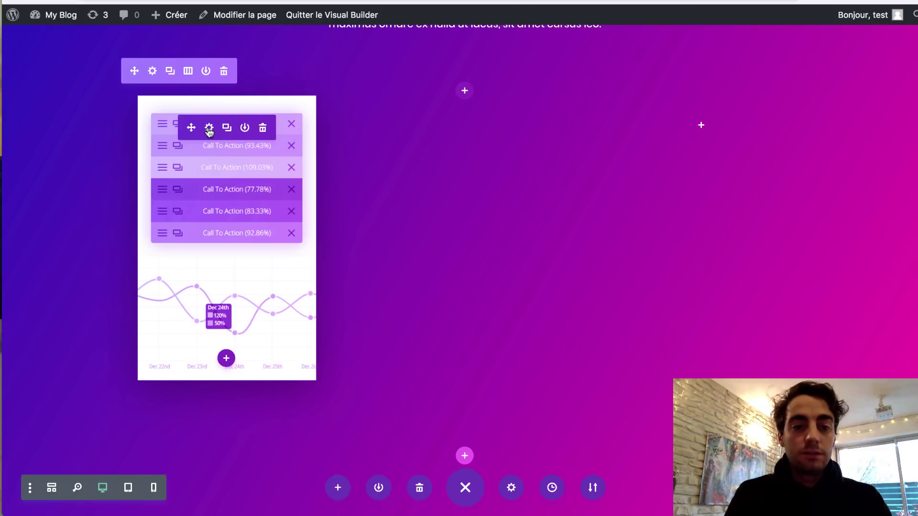
Apply the Diapo (slide) animation with direction Up to the first-column image, and copy the animation duration from the article
click(209, 129)
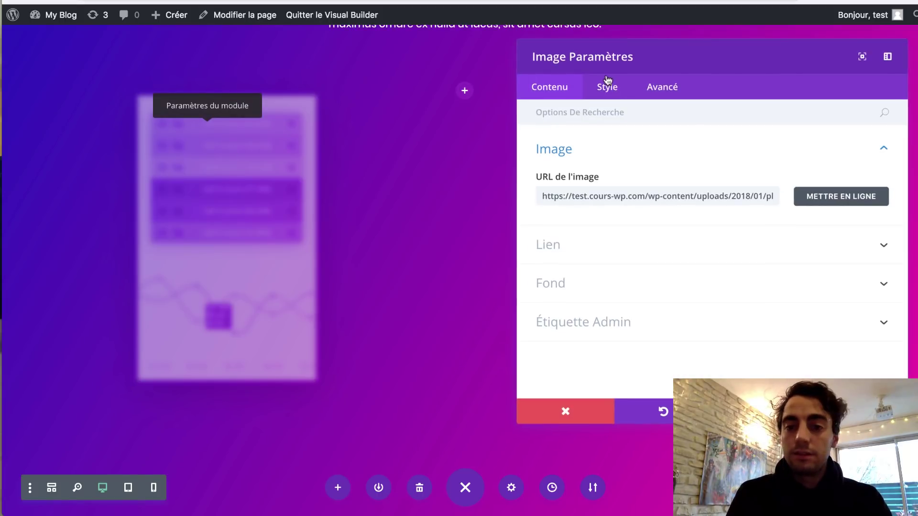
click(606, 83)
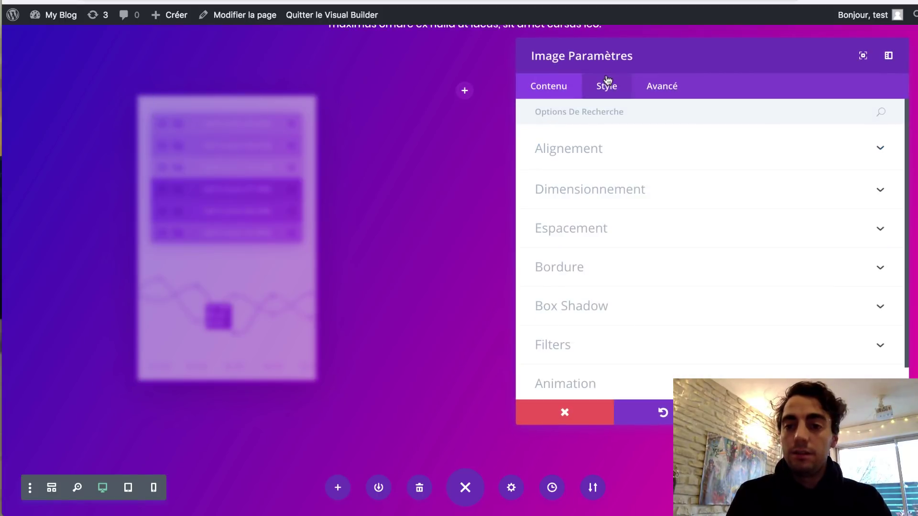
click(579, 344)
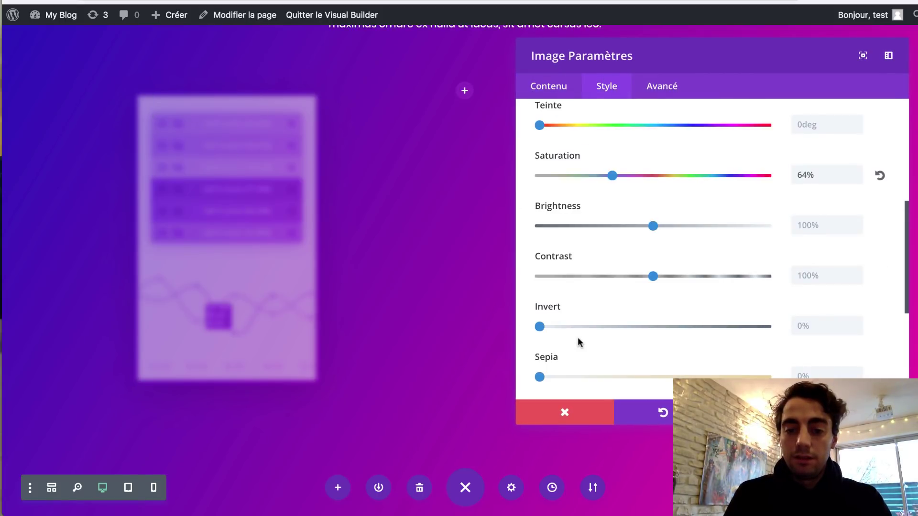
scroll(577, 337, down, 5)
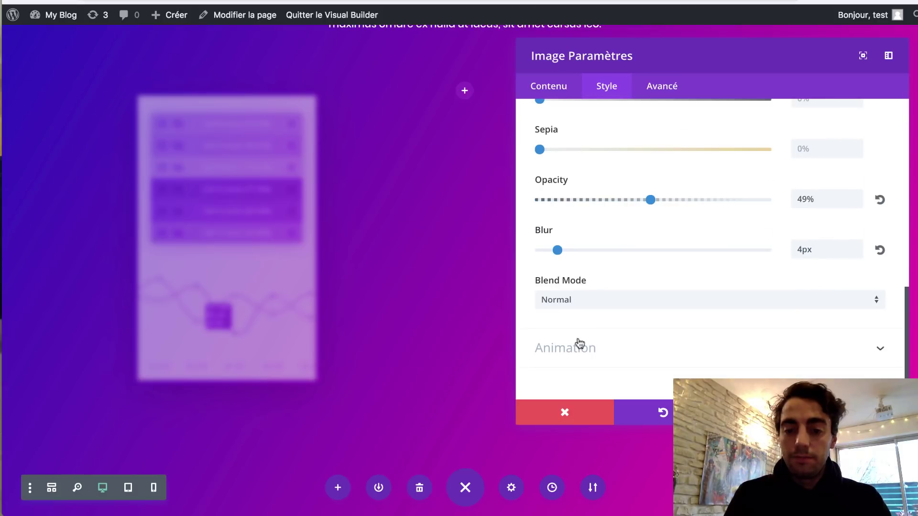
click(579, 344)
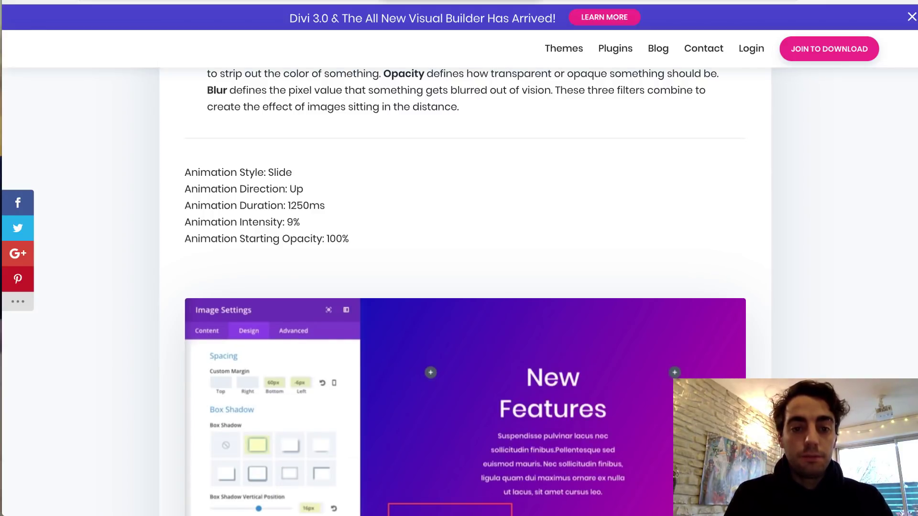
double_click(293, 205)
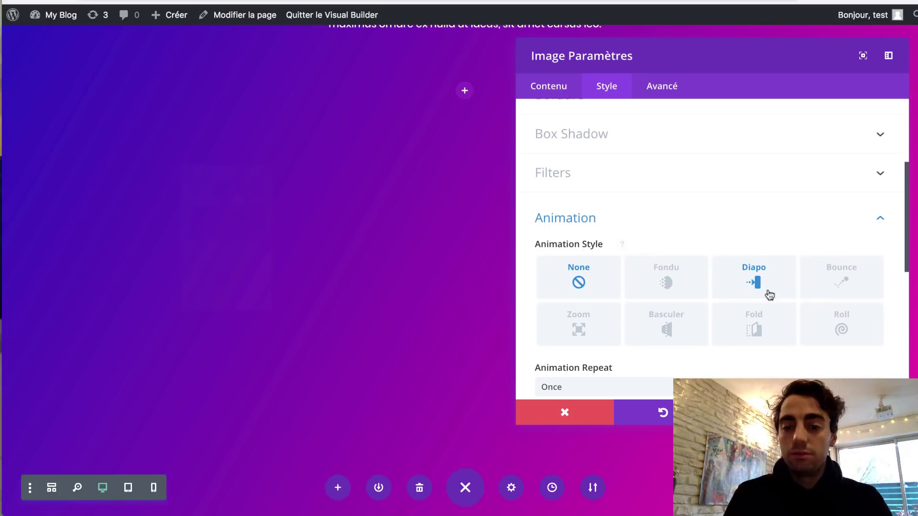
scroll(768, 294, down, 3)
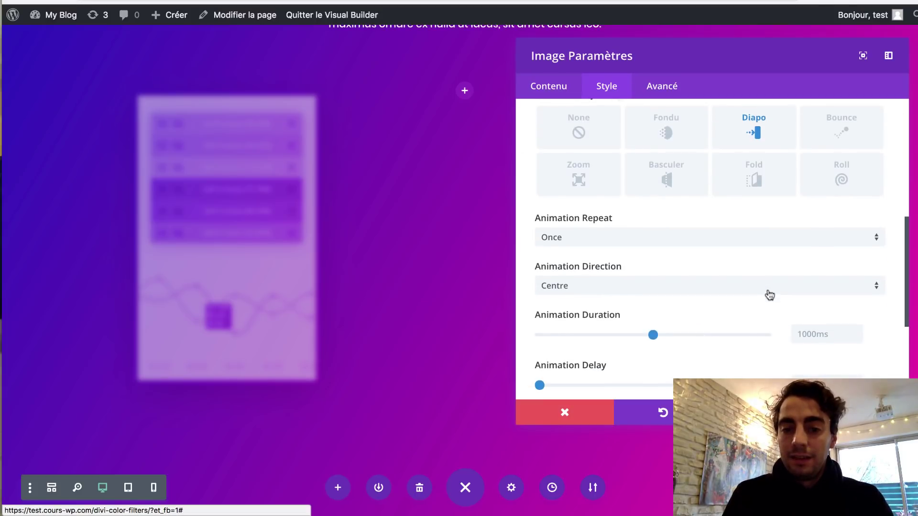
click(608, 288)
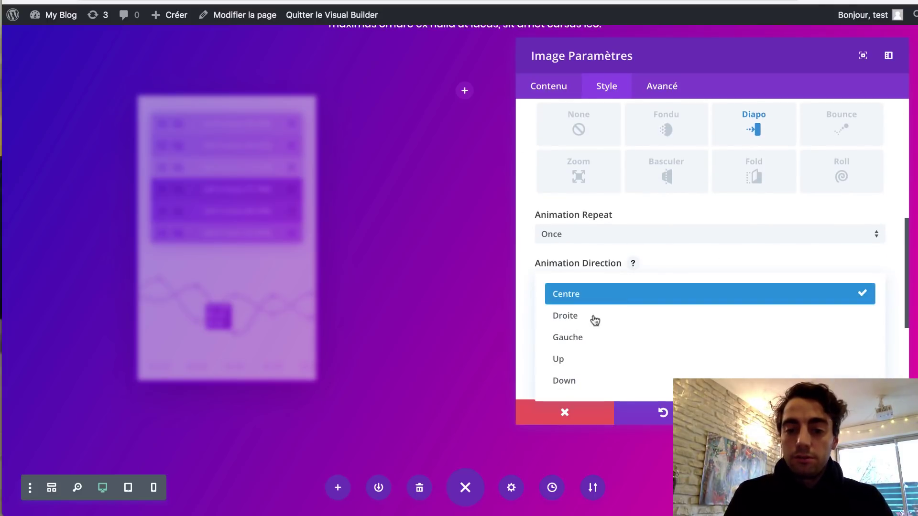
click(580, 358)
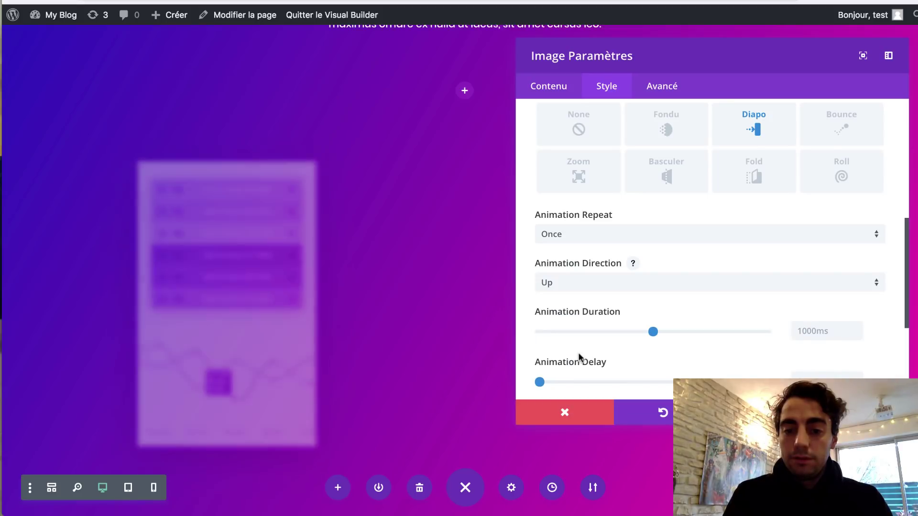
Set the first-column image's animation duration to 1250ms
scroll(823, 283, down, 2)
click(802, 238)
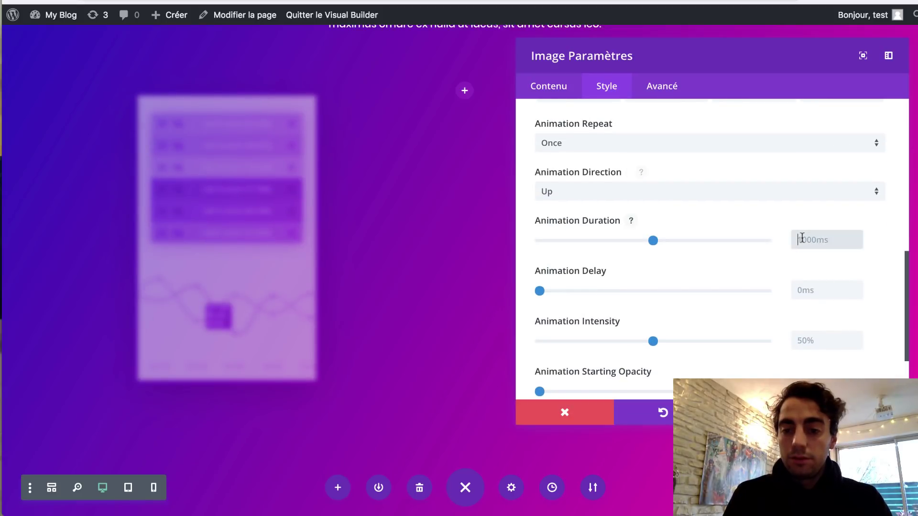
text(1250ms)
Set the image's animation intensity to 9% and starting opacity to 100%, following the article, and save the module
scroll(729, 260, down, 2)
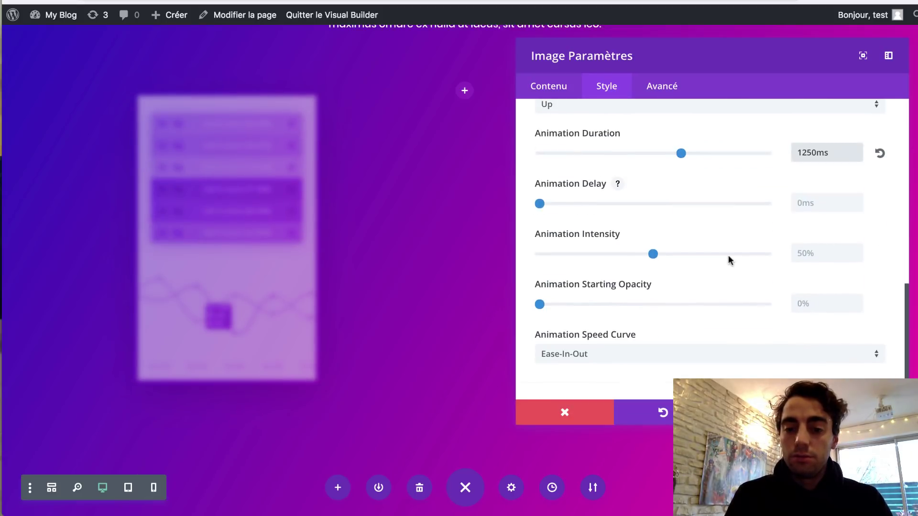
key(ctrl+Tab)
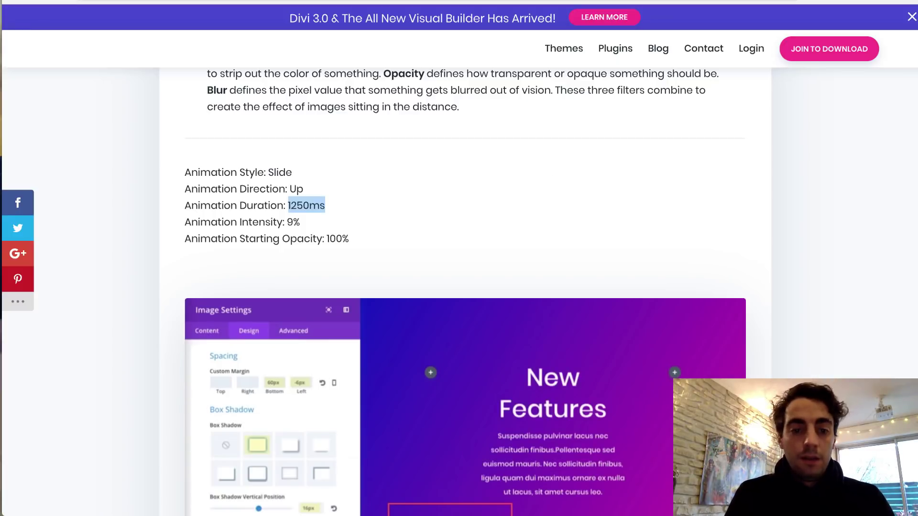
key(ctrl+Tab)
key(ctrl+Tab)
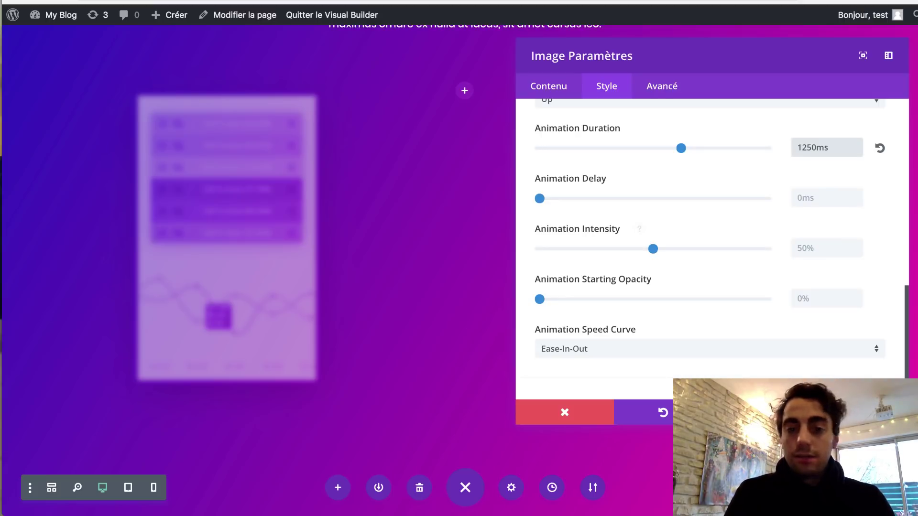
click(819, 251)
text(9%)
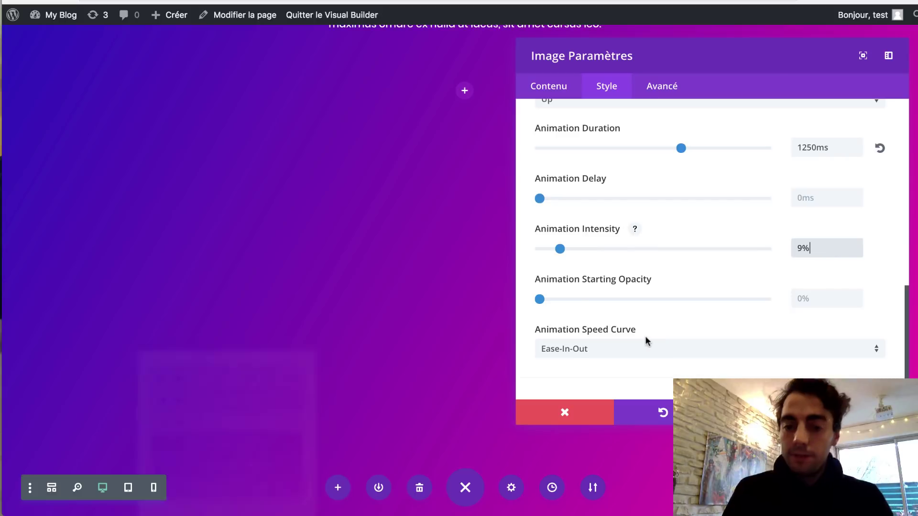
key(Tab)
text(100%)
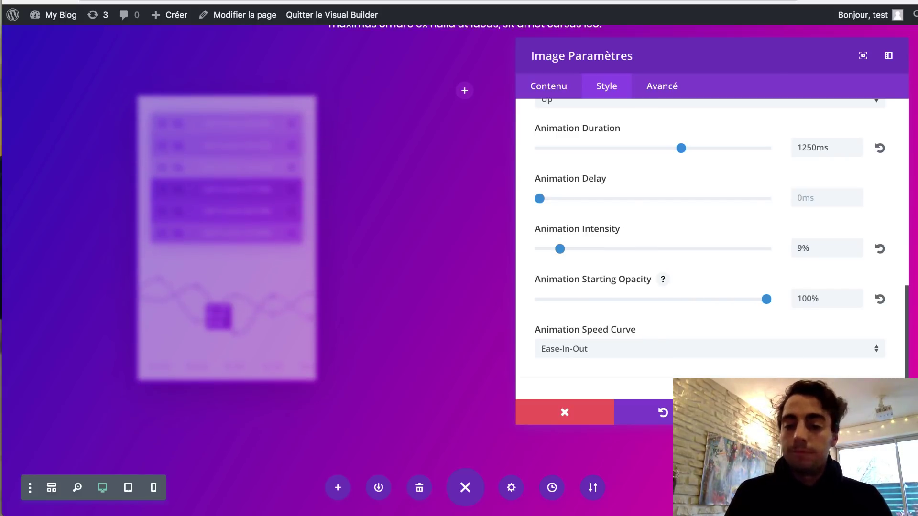
click(859, 412)
Read the article's instructions for creating the second-column image from the first image module
key(ctrl+Tab)
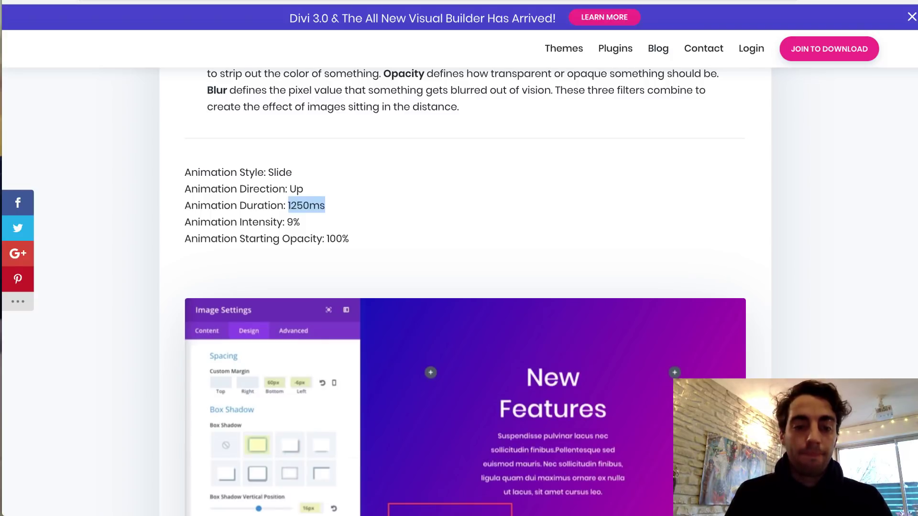
scroll(448, 357, down, 6)
scroll(449, 362, down, 10)
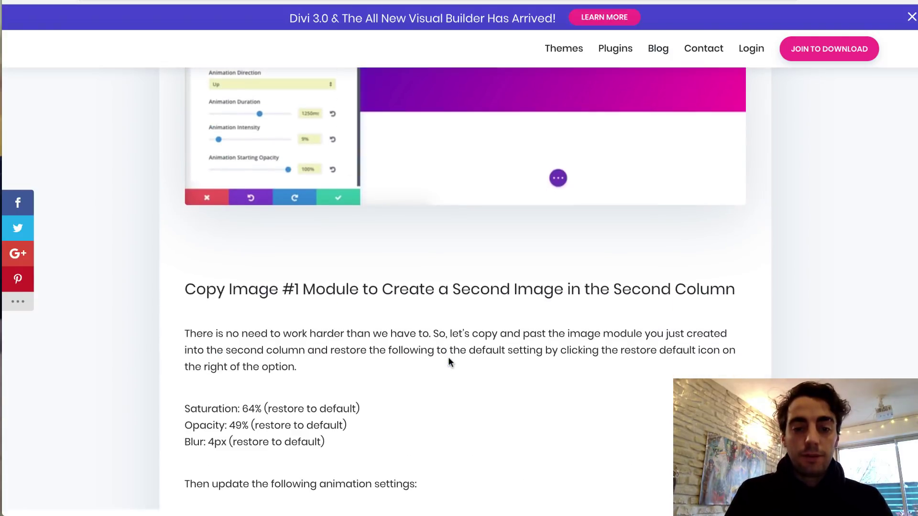
scroll(449, 358, up, 1)
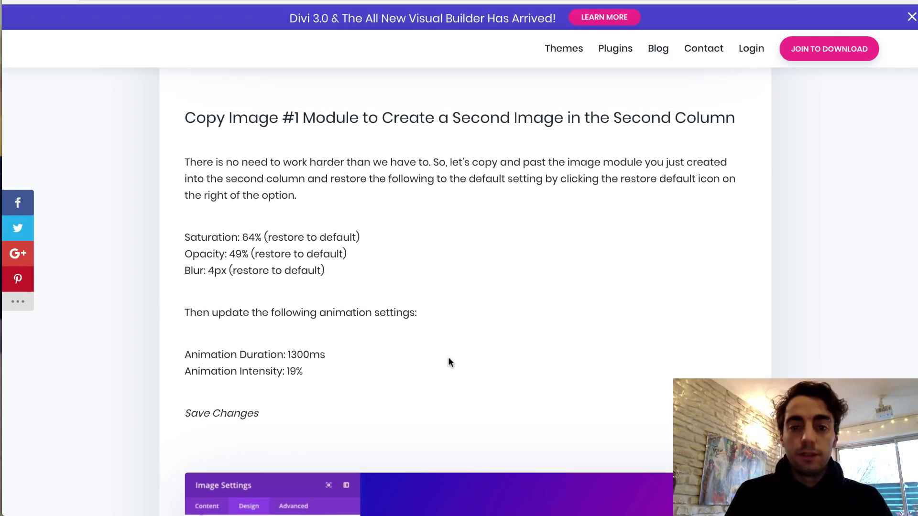
key(ctrl+shift+Tab)
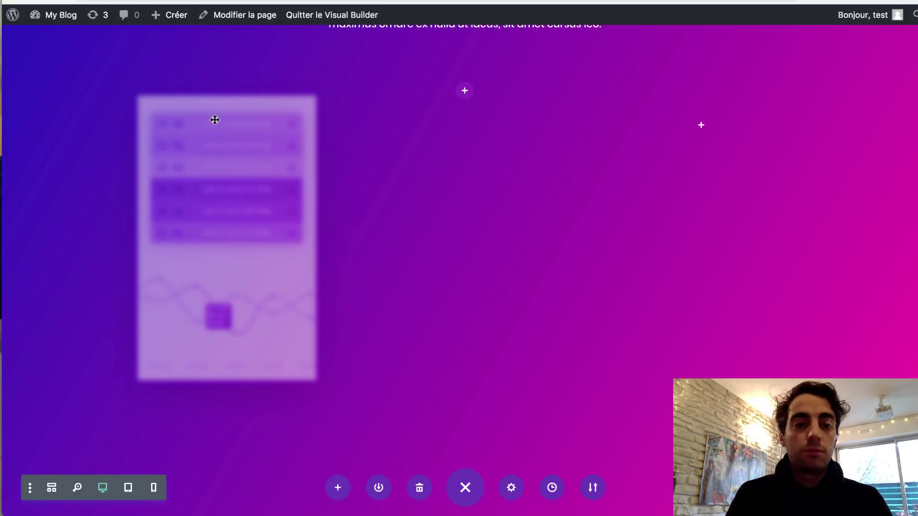
Copy the first-column image module into the second column of the row
scroll(179, 138, up, 2)
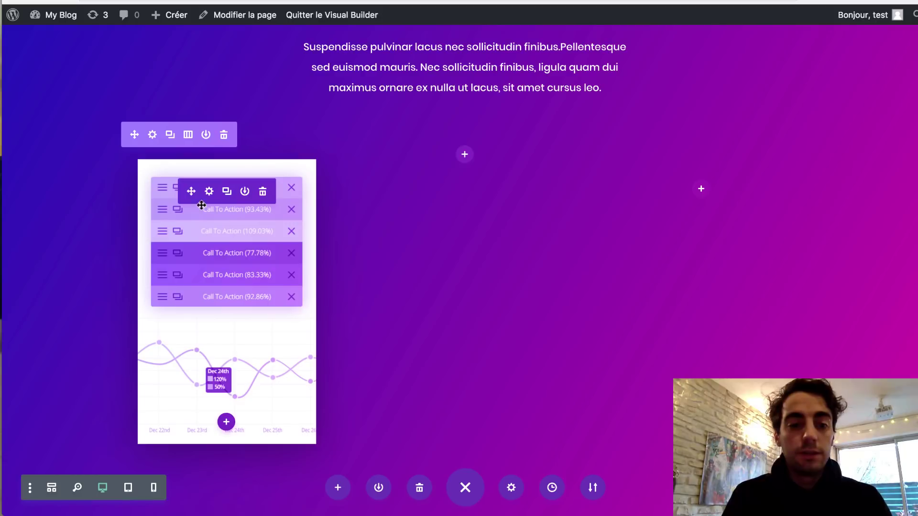
drag(191, 191, 465, 170)
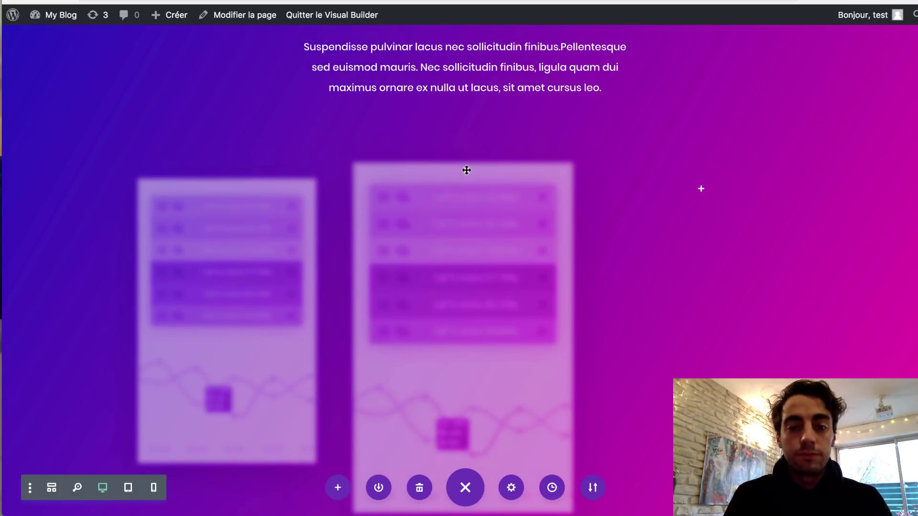
drag(498, 323, 526, 158)
Restore the second-column image's opacity, blur and saturation filters to their default values
click(444, 172)
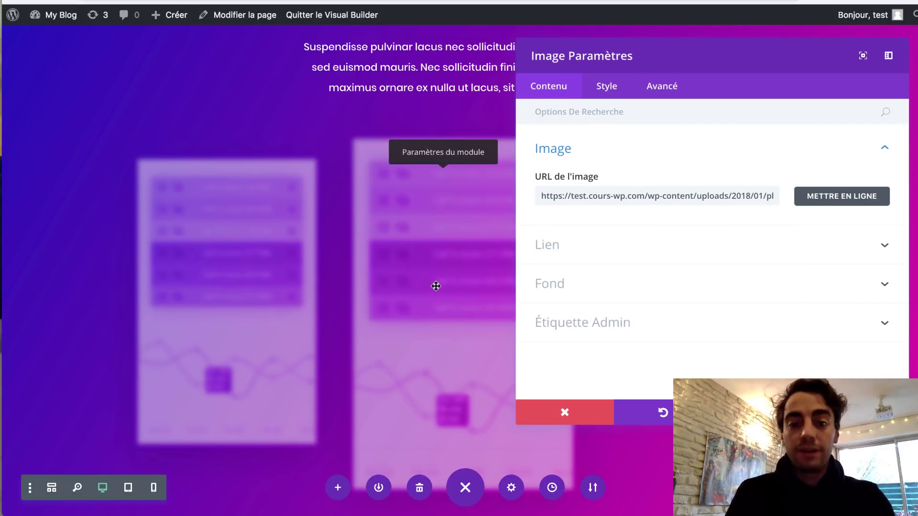
click(606, 91)
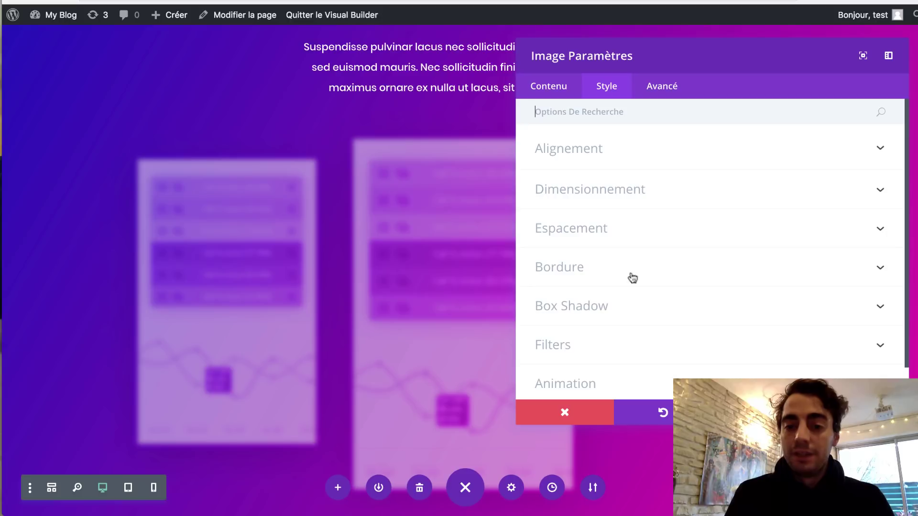
click(612, 348)
scroll(713, 317, down, 8)
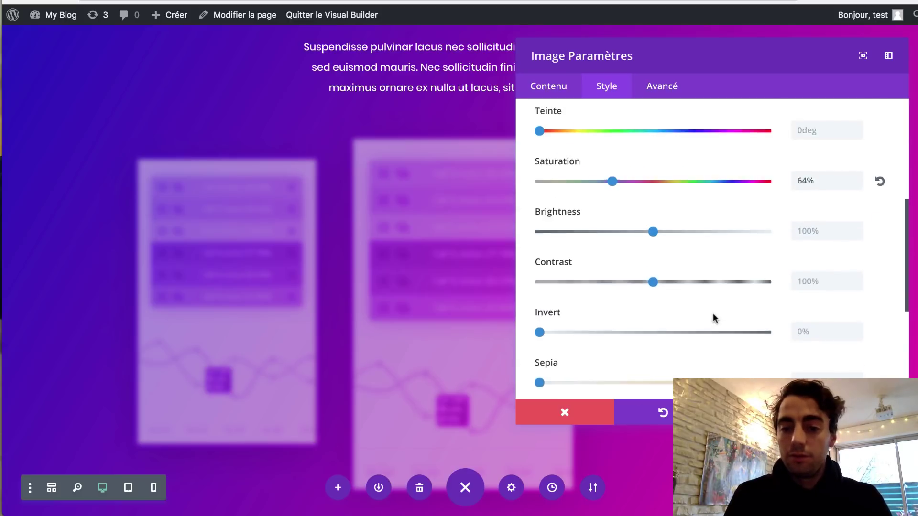
scroll(712, 318, up, 2)
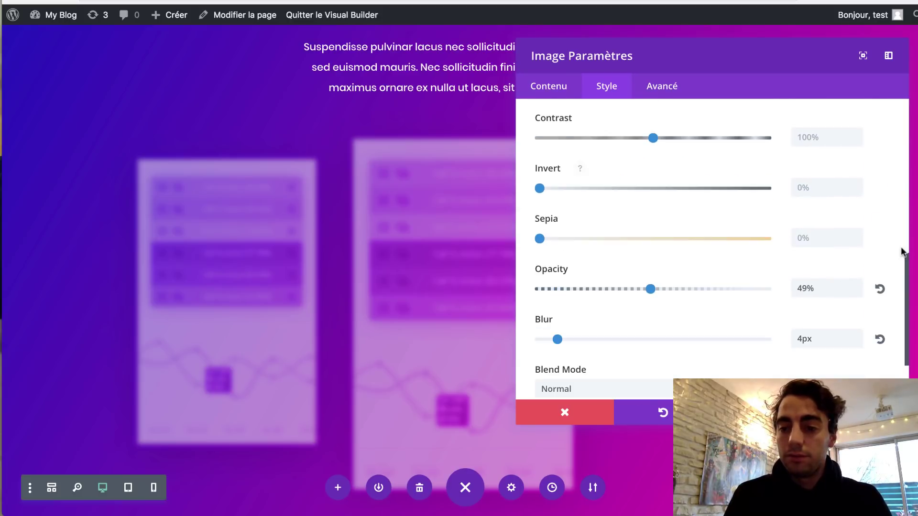
click(879, 292)
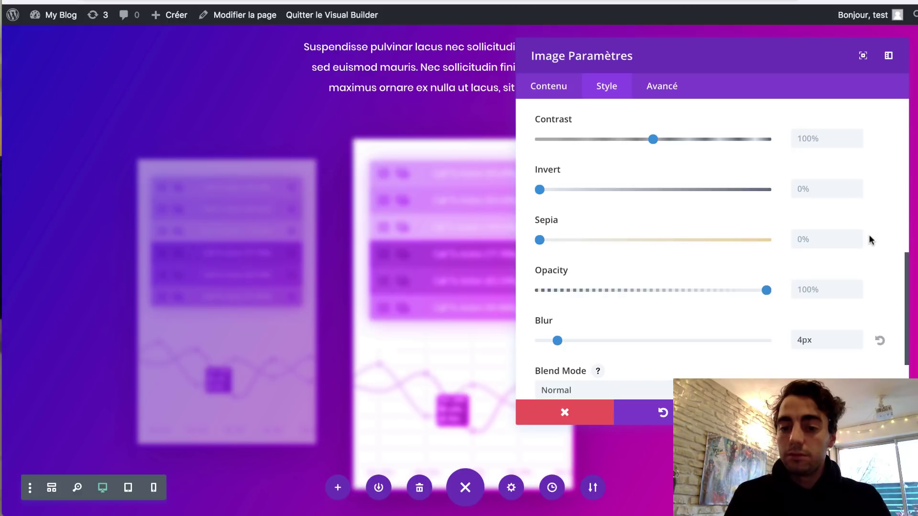
scroll(868, 239, up, 3)
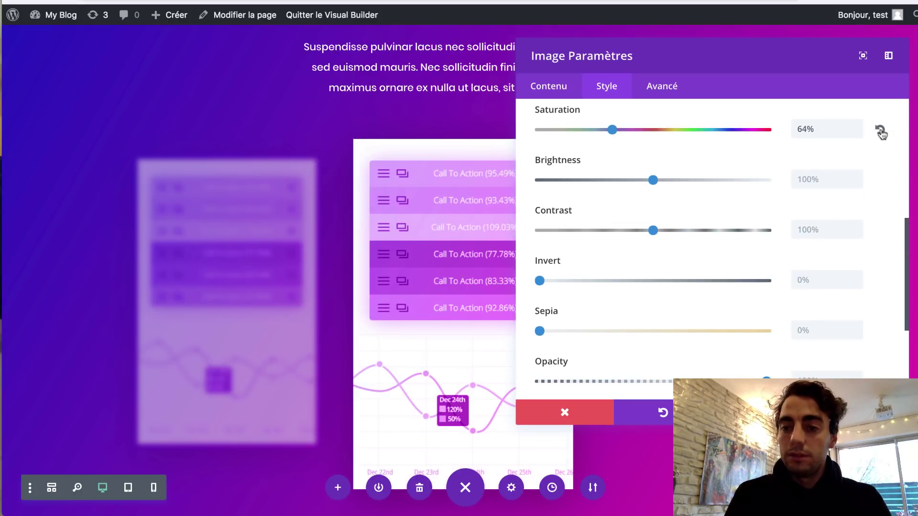
Look up the article's animation duration and set the second-column image's duration to 1300ms
key(ctrl+Tab)
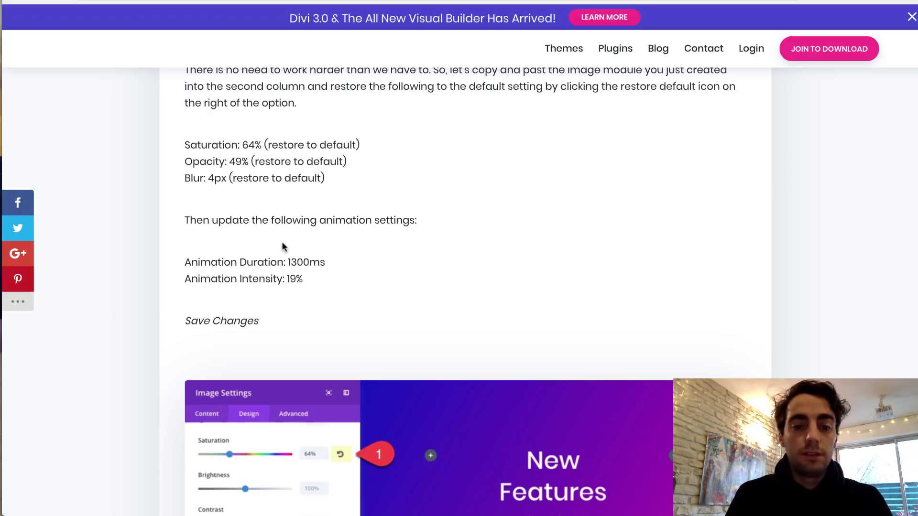
double_click(304, 260)
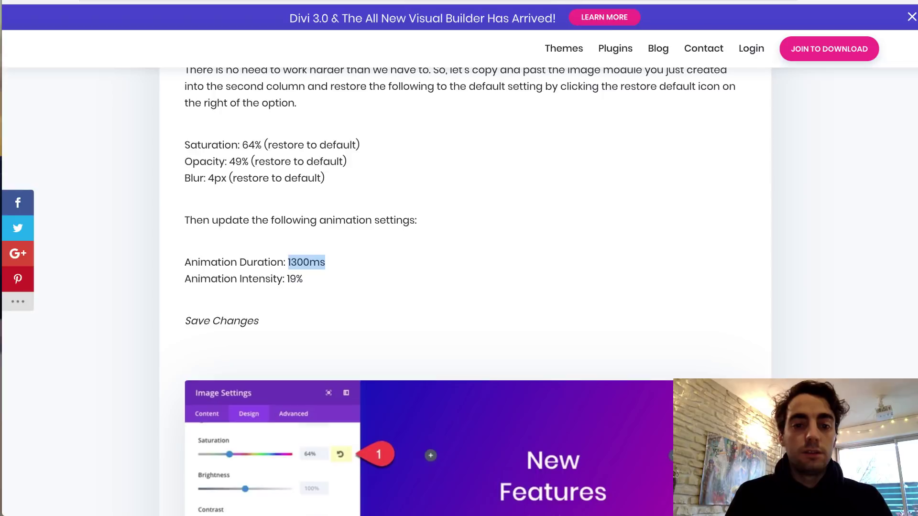
key(ctrl+Tab)
scroll(673, 332, down, 1)
scroll(673, 333, down, 2)
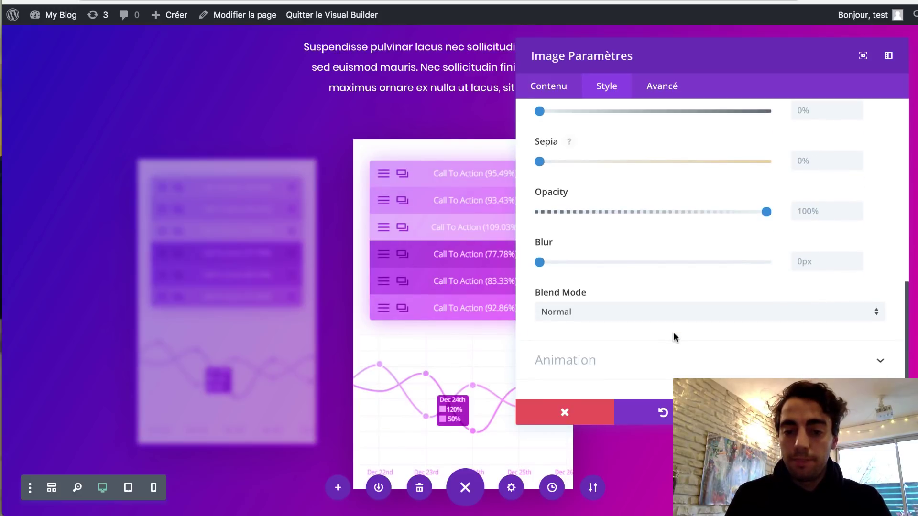
click(601, 356)
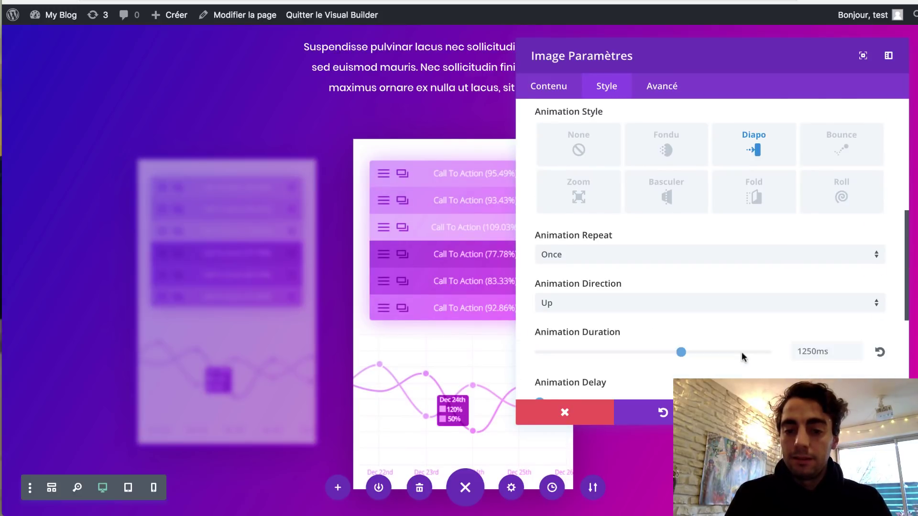
shift+click(803, 352)
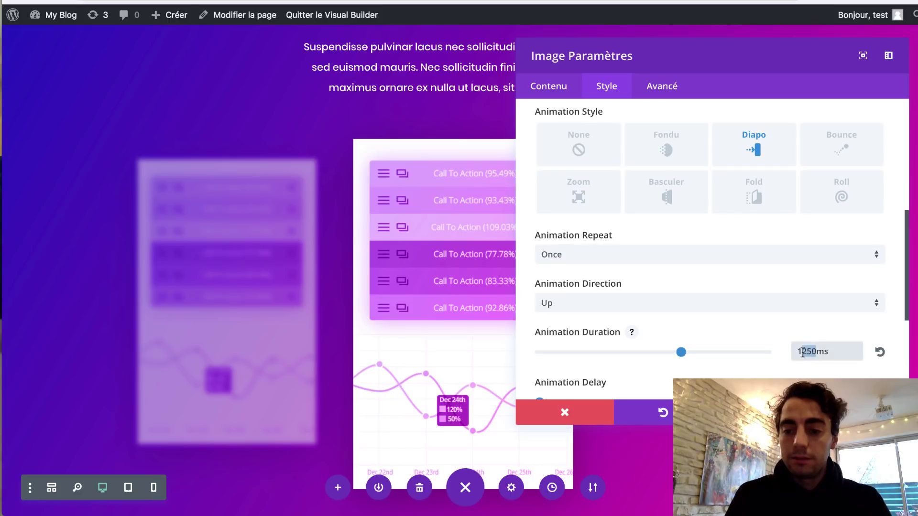
text(300)
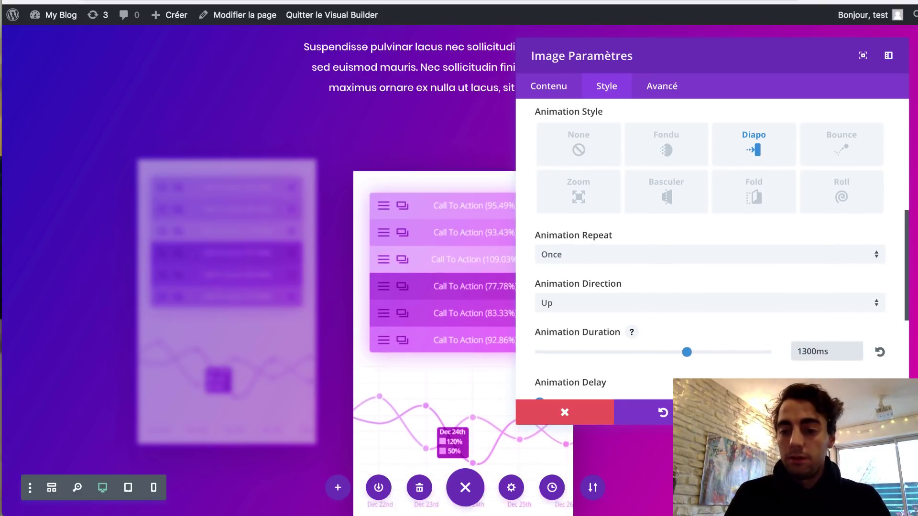
Set the second-column image's animation intensity to 19% and read the article's instructions for the third-column image
scroll(776, 303, down, 1)
scroll(776, 302, down, 5)
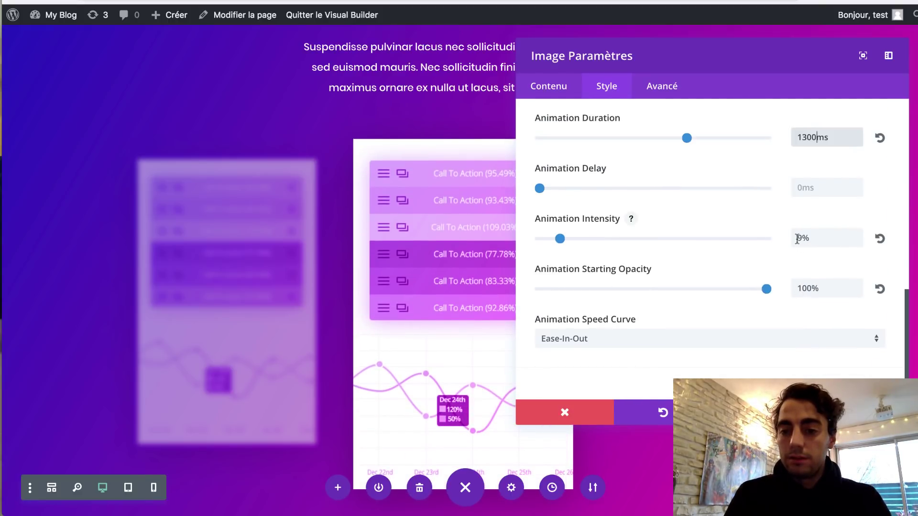
click(796, 238)
text(1)
key(ctrl+Tab)
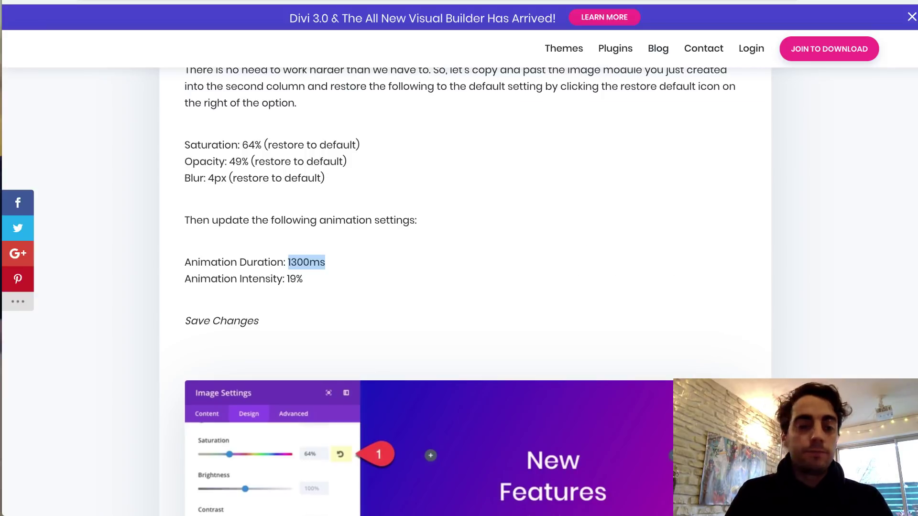
scroll(388, 438, down, 5)
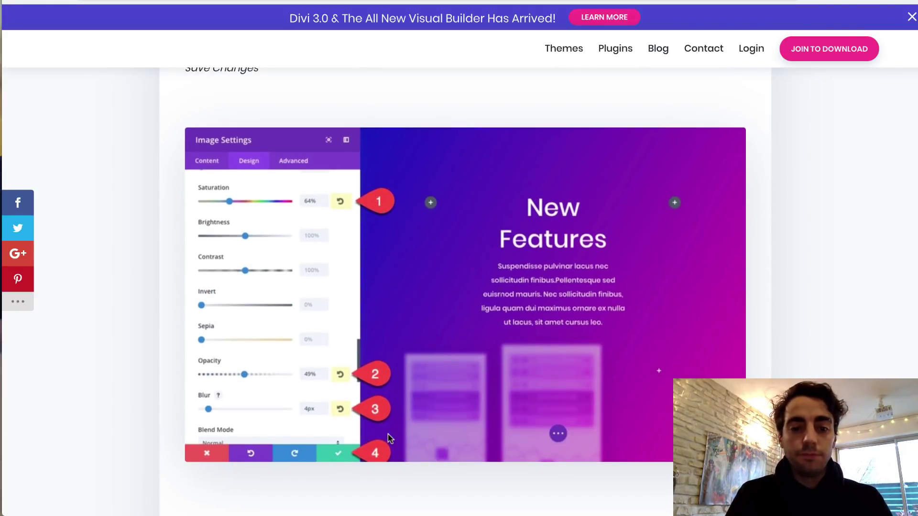
scroll(388, 438, down, 8)
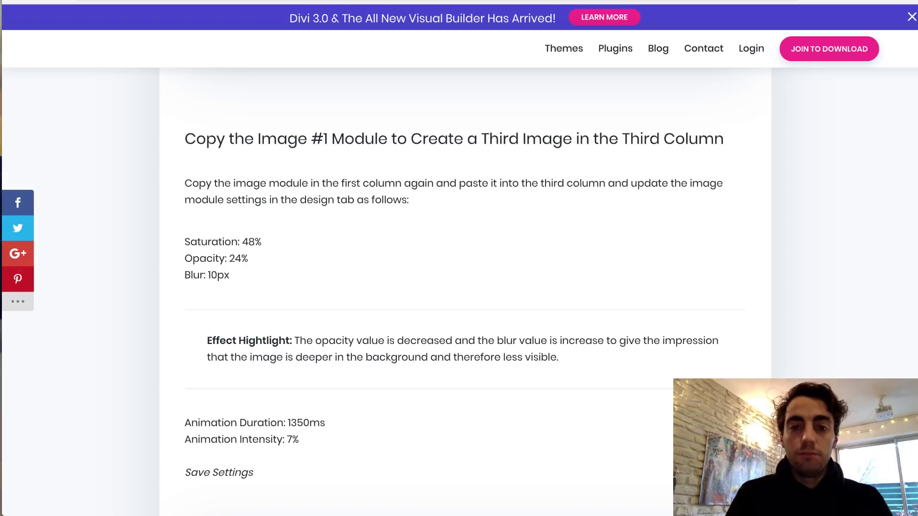
key(ctrl+Tab)
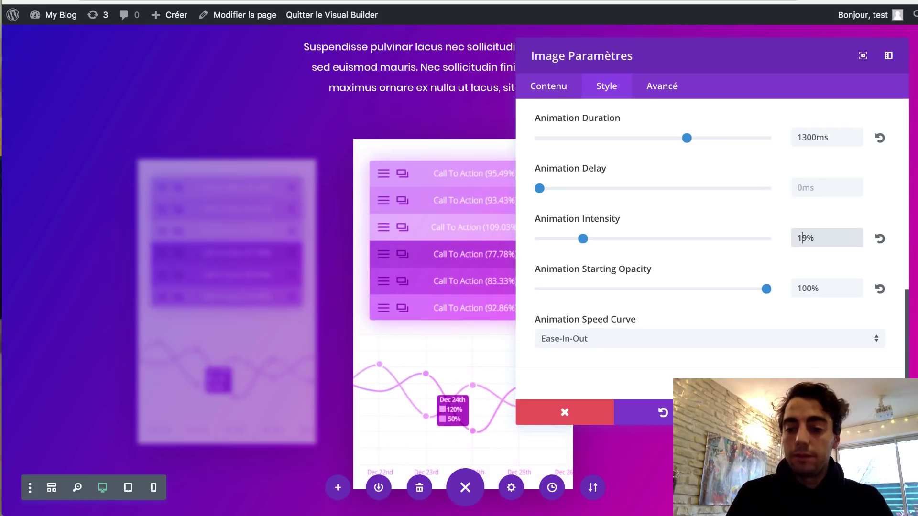
Close the second-column image's settings and copy the first-column image module into the third column of the row
click(291, 234)
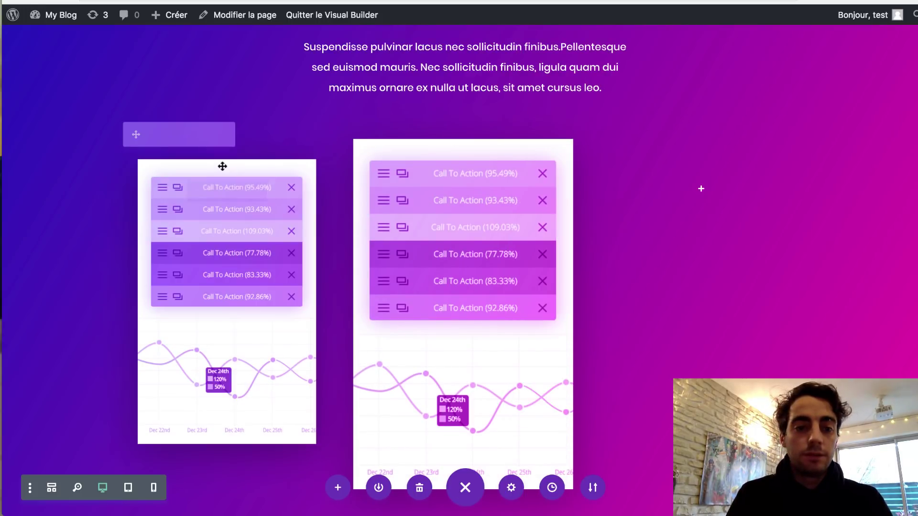
mouse_move(222, 193)
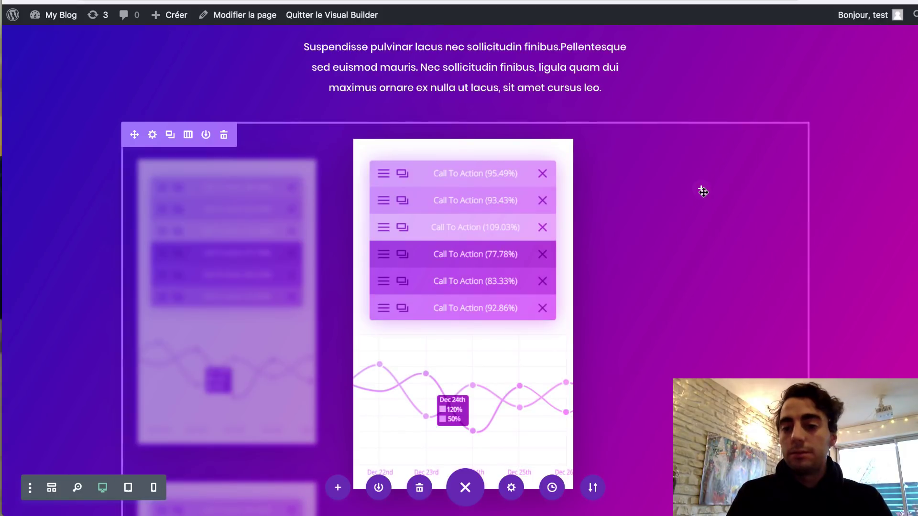
key(super+v)
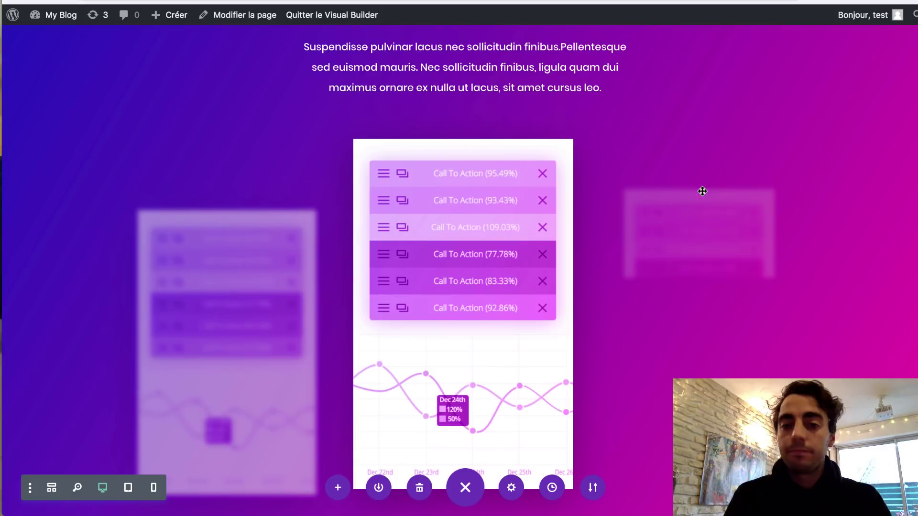
Set the third-column image's saturation filter to 48%, following the article
key(ctrl+Tab)
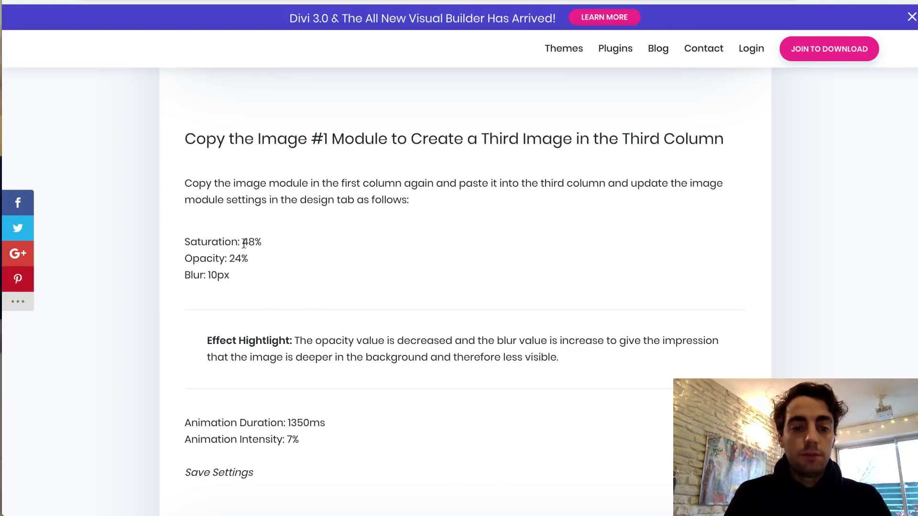
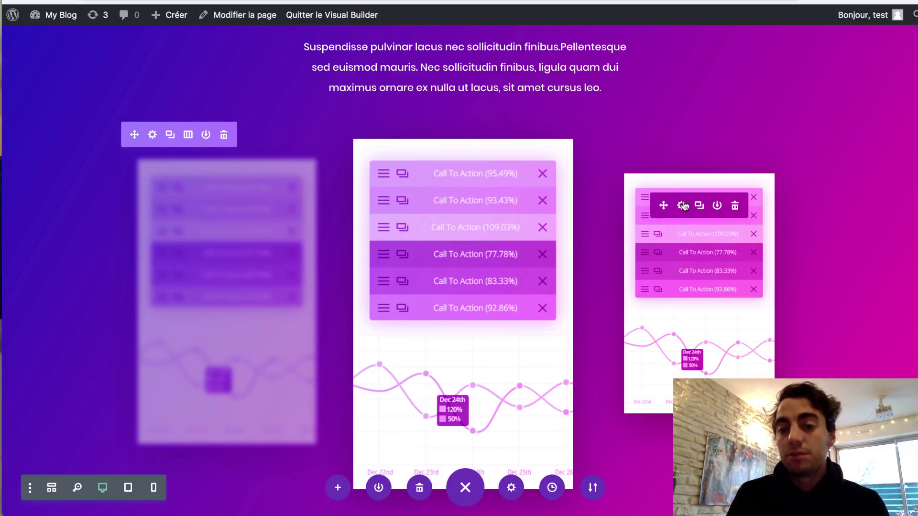
click(682, 205)
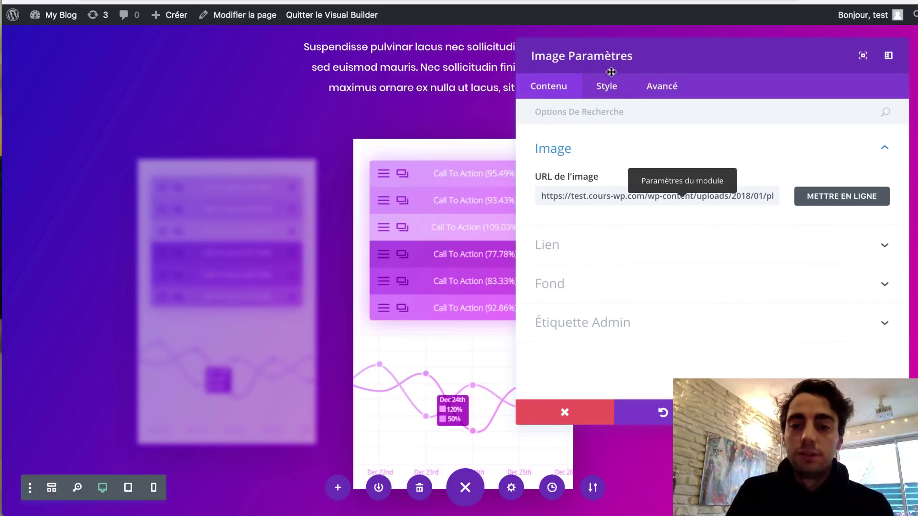
click(607, 95)
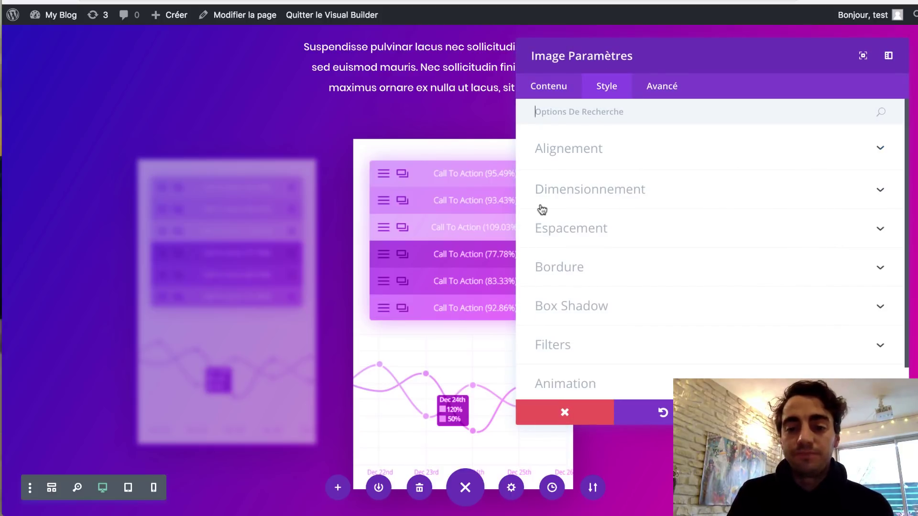
click(580, 346)
click(231, 1)
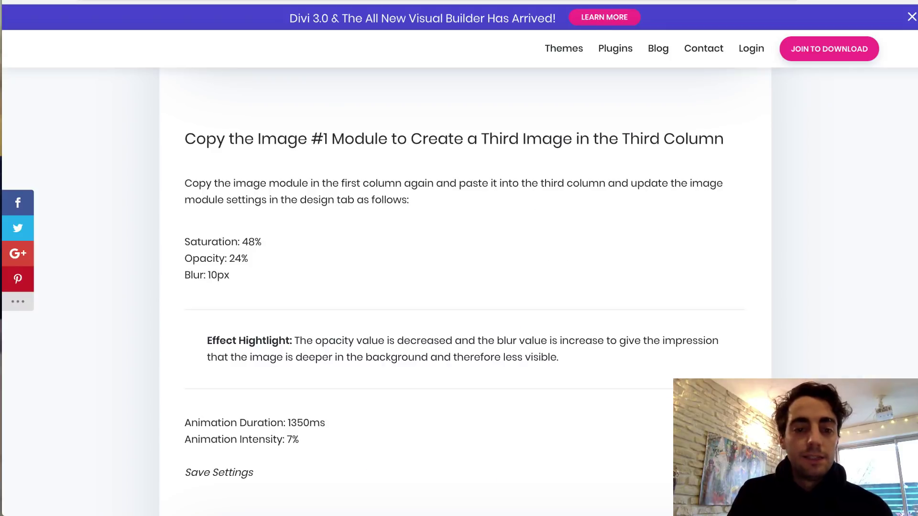
key(ctrl+Tab)
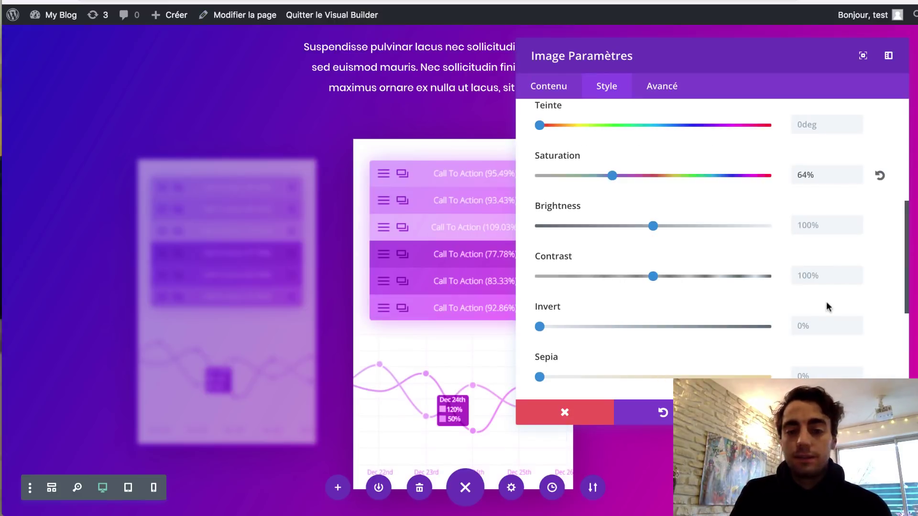
double_click(805, 175)
text(48)
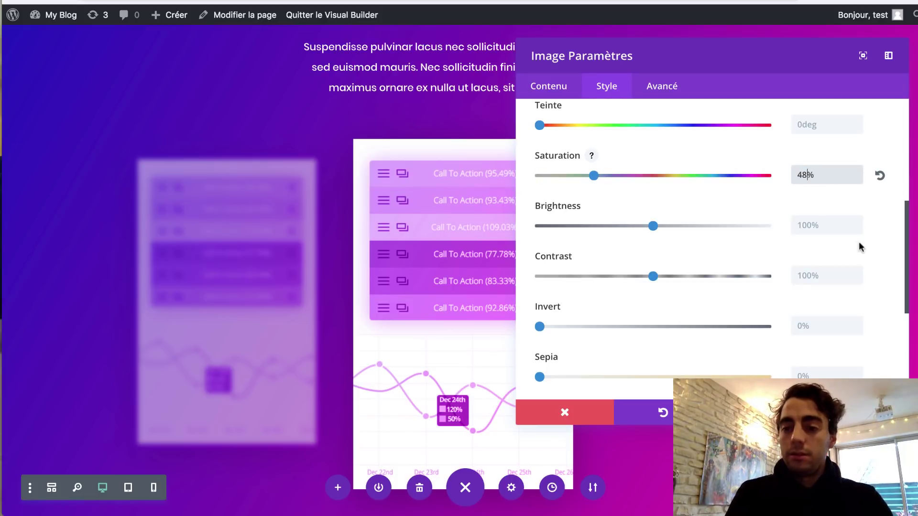
Set the third-column image's opacity to 24% and blur to 10px, and save the module
scroll(804, 334, up, 3)
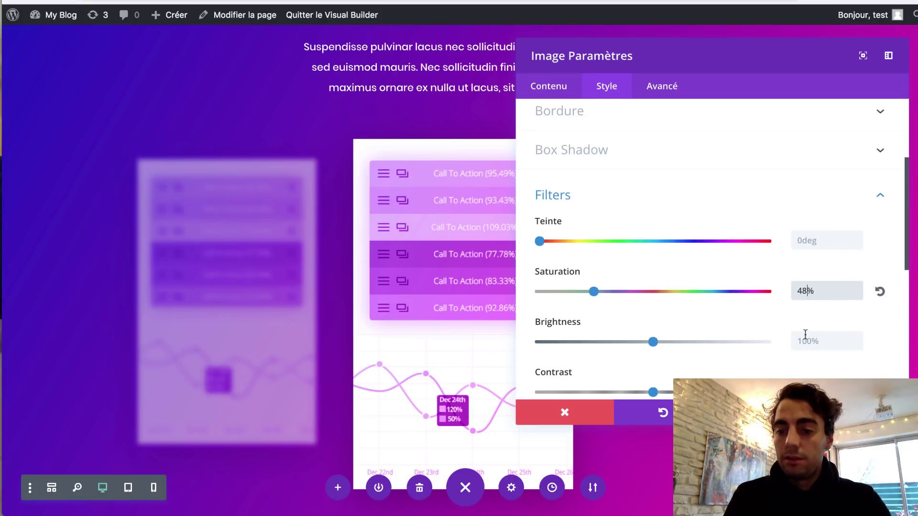
scroll(805, 334, down, 7)
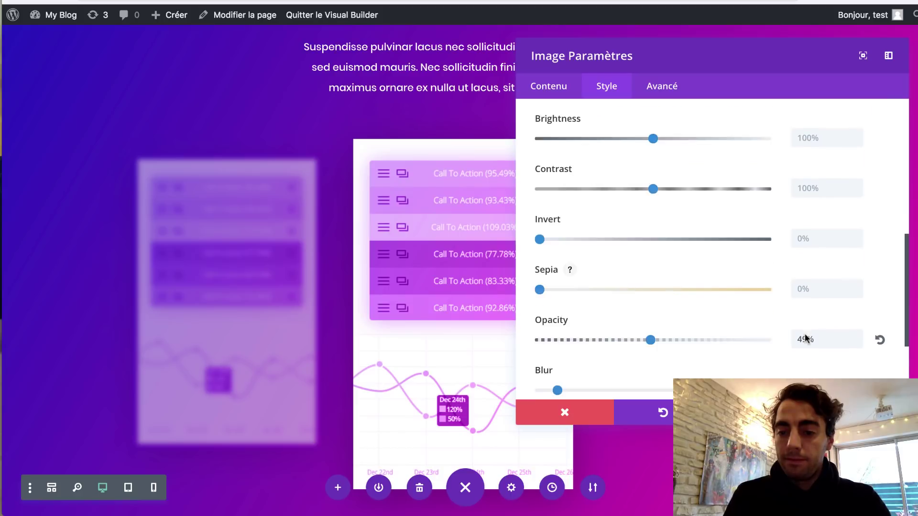
click(805, 280)
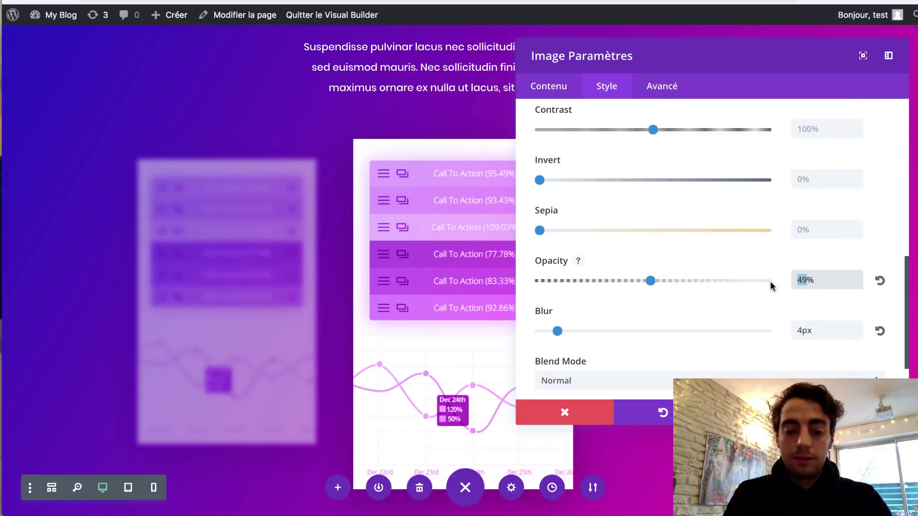
text(24)
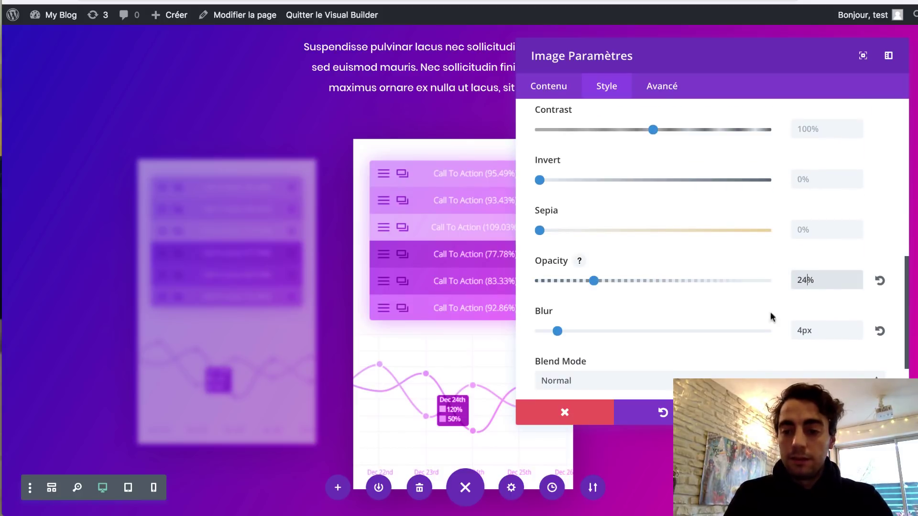
click(802, 327)
text(1)
key(Delete)
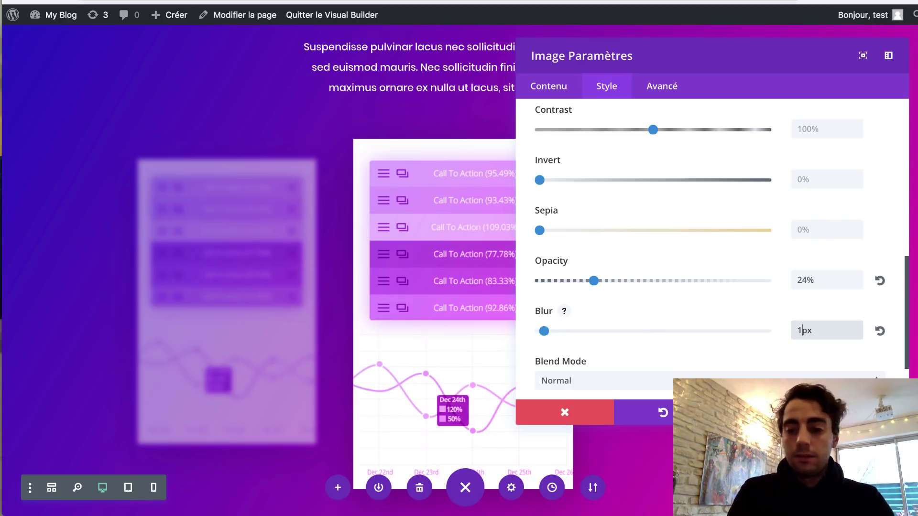
text(0)
click(859, 412)
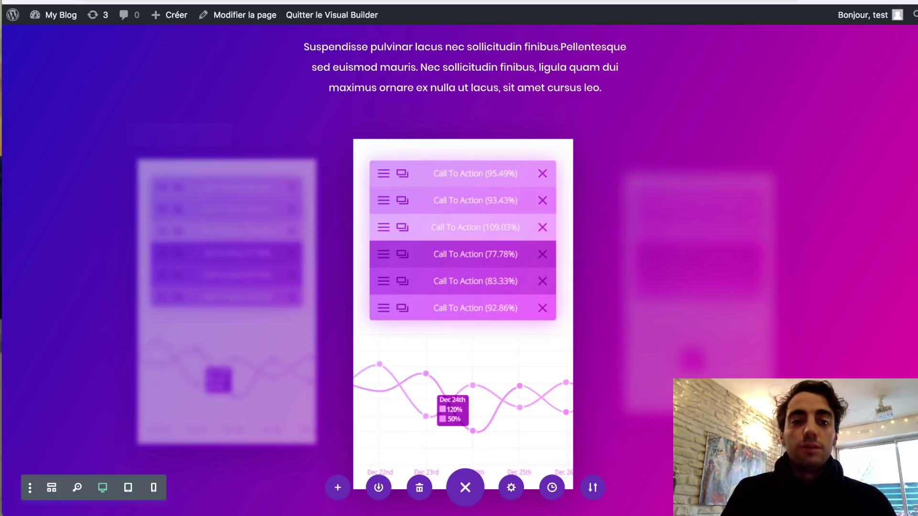
Check the article's animation values and set the third-column image's animation duration to 1350ms
key(ctrl+Tab)
scroll(394, 358, down, 2)
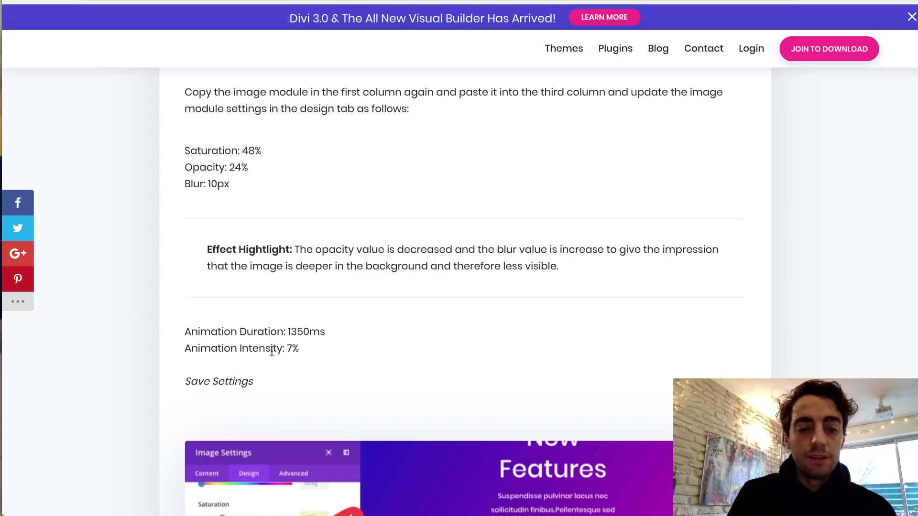
key(ctrl+shift+Tab)
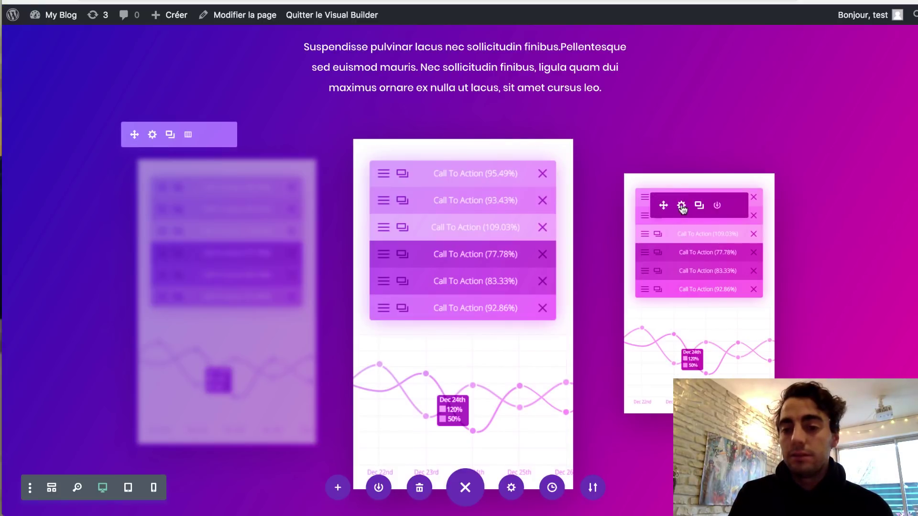
click(683, 203)
click(605, 84)
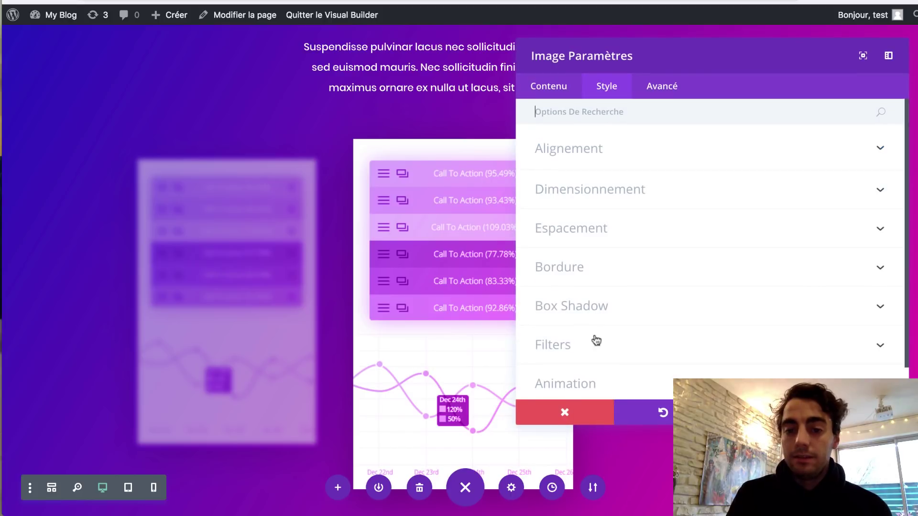
click(613, 380)
scroll(611, 379, down, 5)
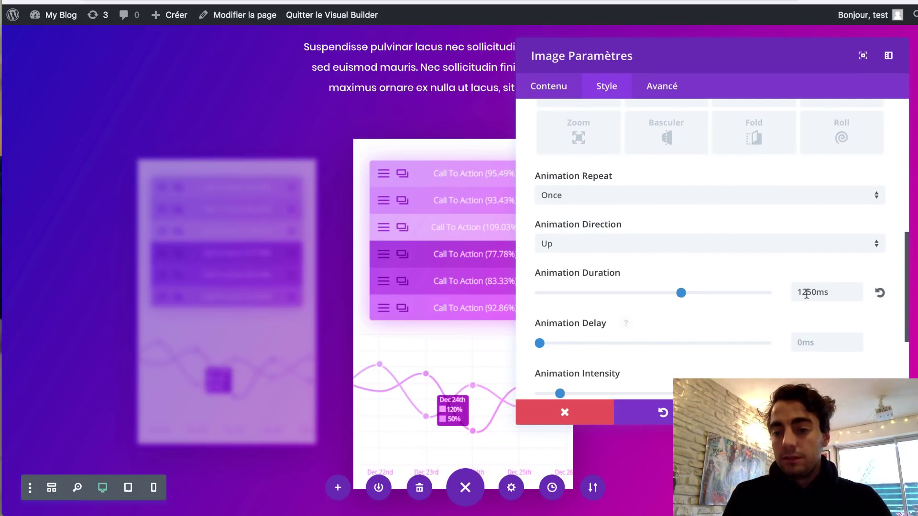
click(806, 293)
key(BackSpace)
text(3)
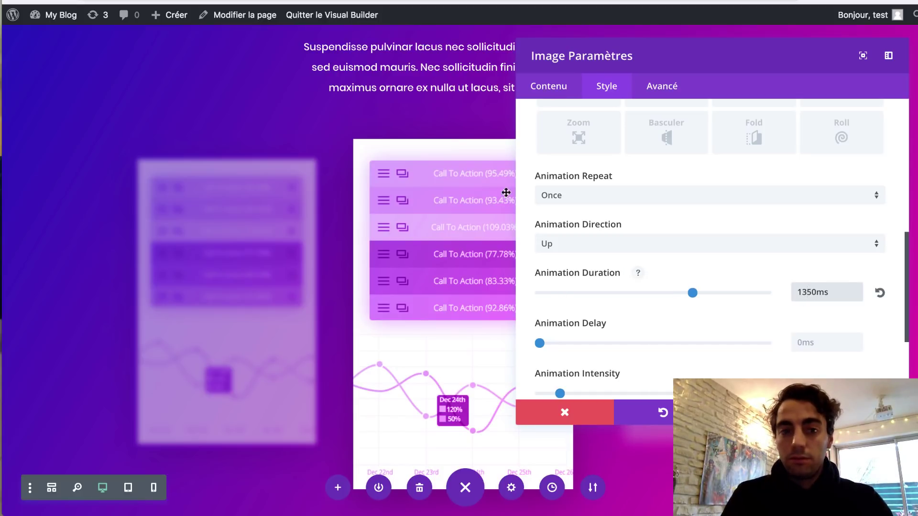
Set the third-column image's animation intensity to 7%, check the article's Add the Button instructions, and save the module
click(803, 393)
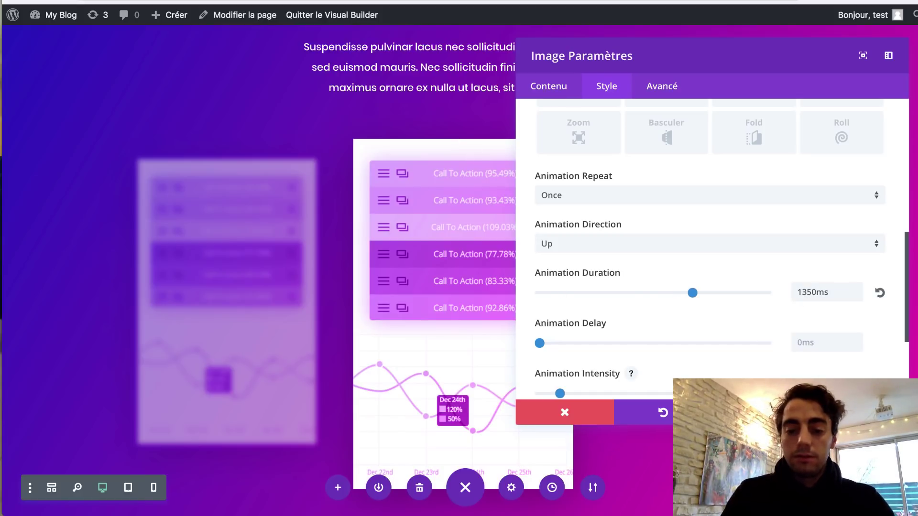
key(BackSpace)
text(7)
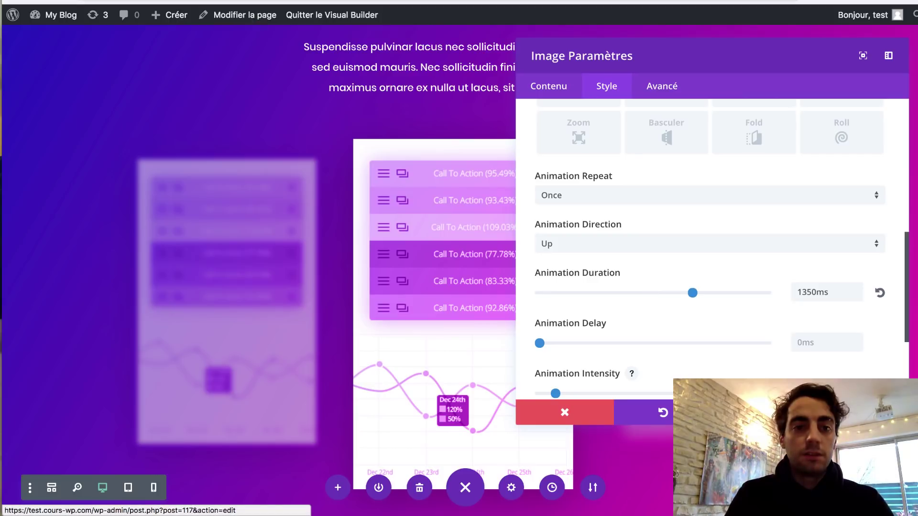
click(258, 1)
scroll(410, 349, down, 15)
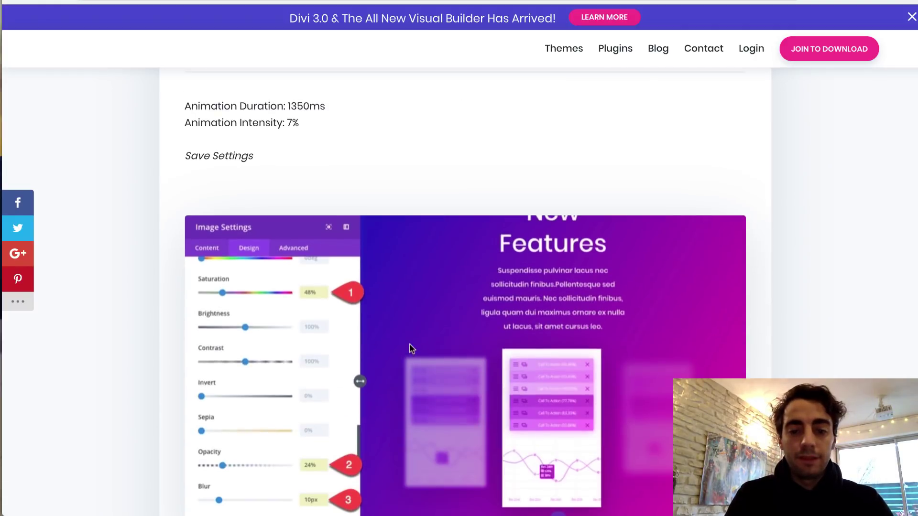
scroll(410, 348, down, 1)
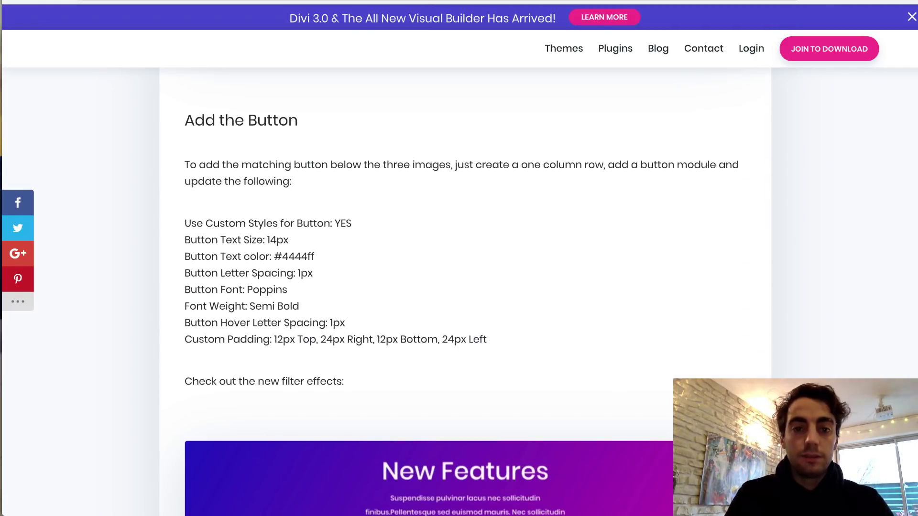
click(162, 0)
click(859, 412)
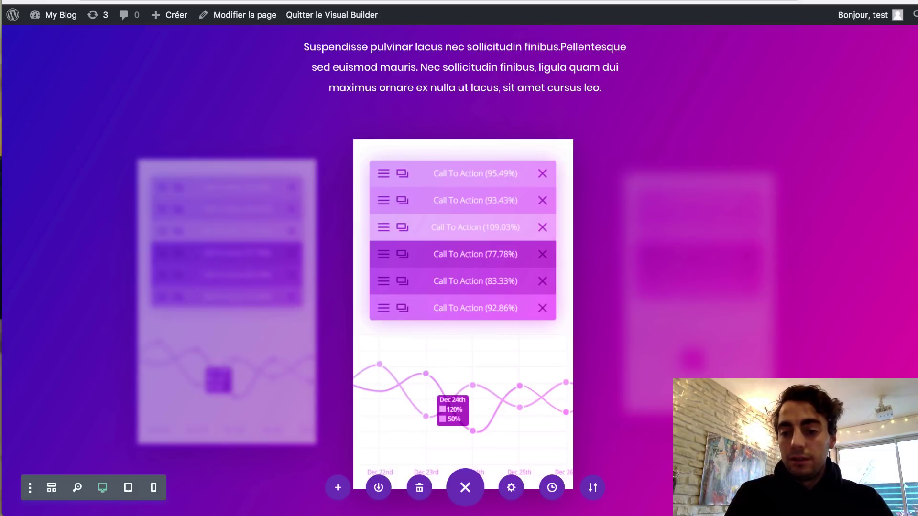
Insert a one-column row below the three images and add a Bouton module to it
scroll(476, 356, down, 5)
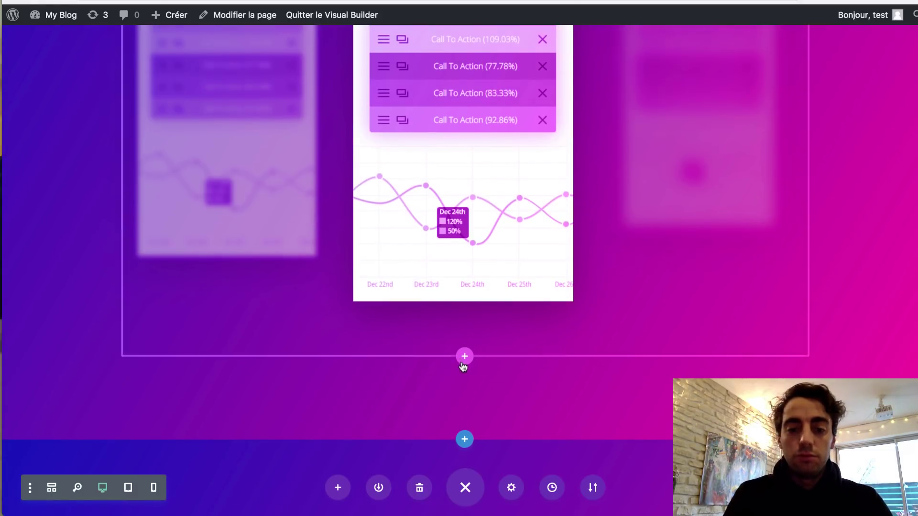
click(463, 358)
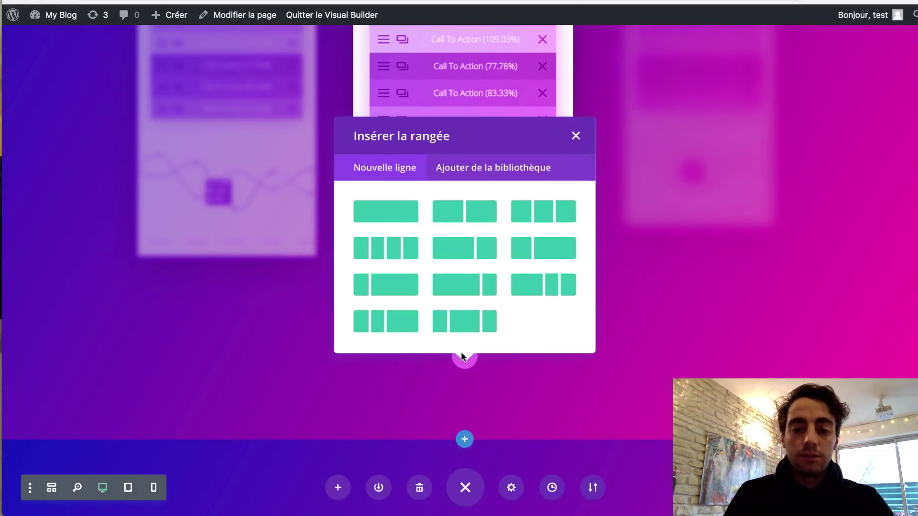
click(389, 212)
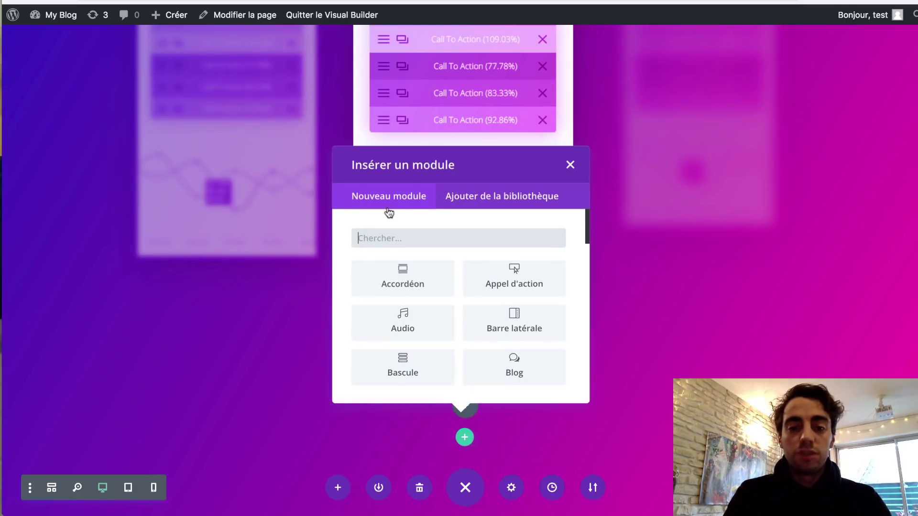
text(bou)
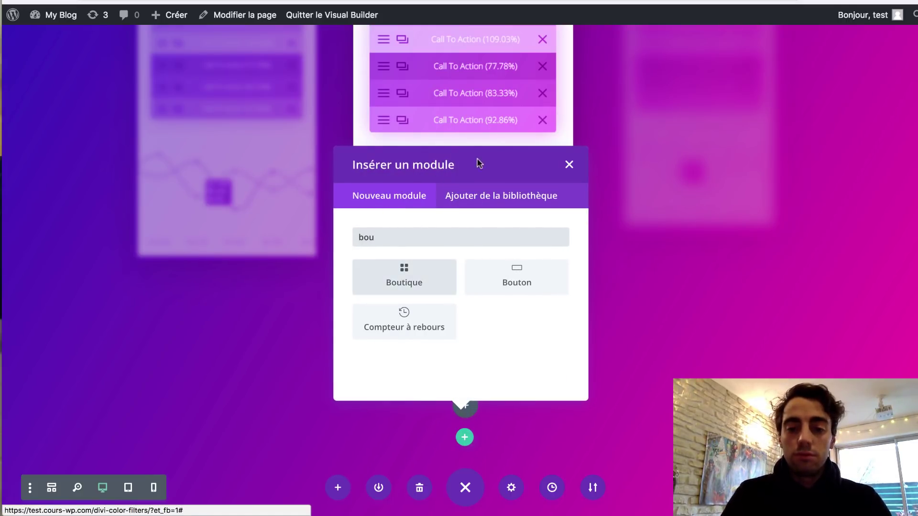
click(516, 278)
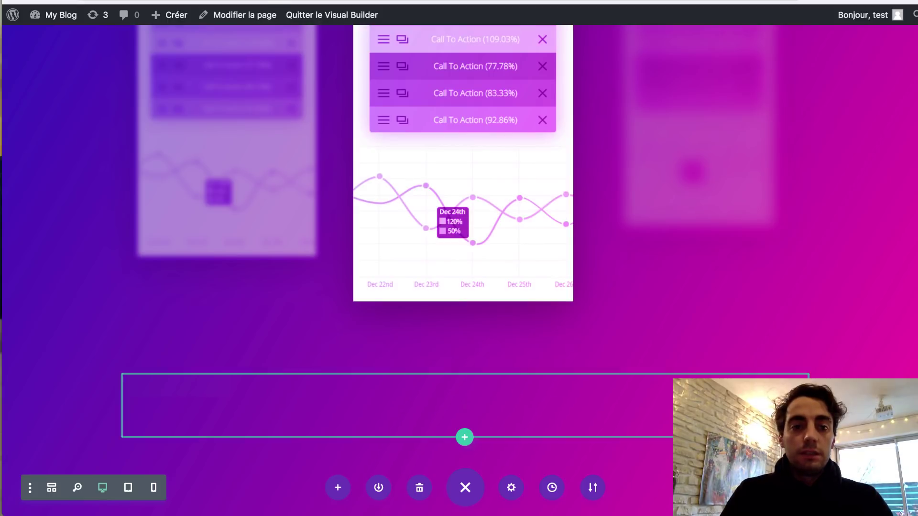
Consult the article's button instructions and set the new button's text to "Impressionné"
key(ctrl+Tab)
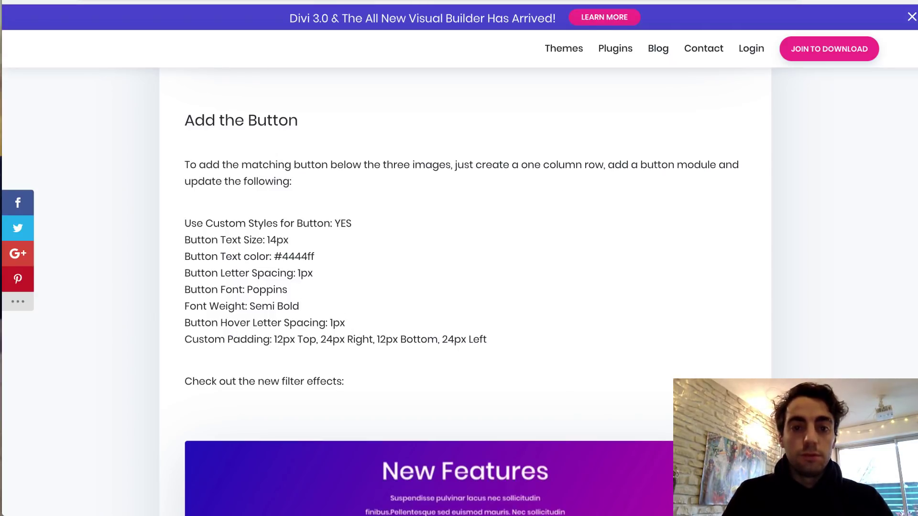
key(ctrl+shift+Tab)
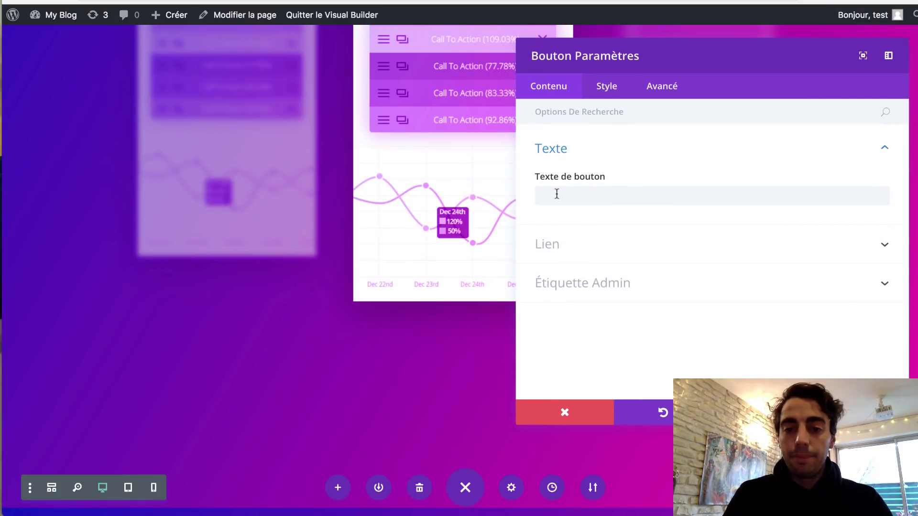
click(557, 194)
text(Im)
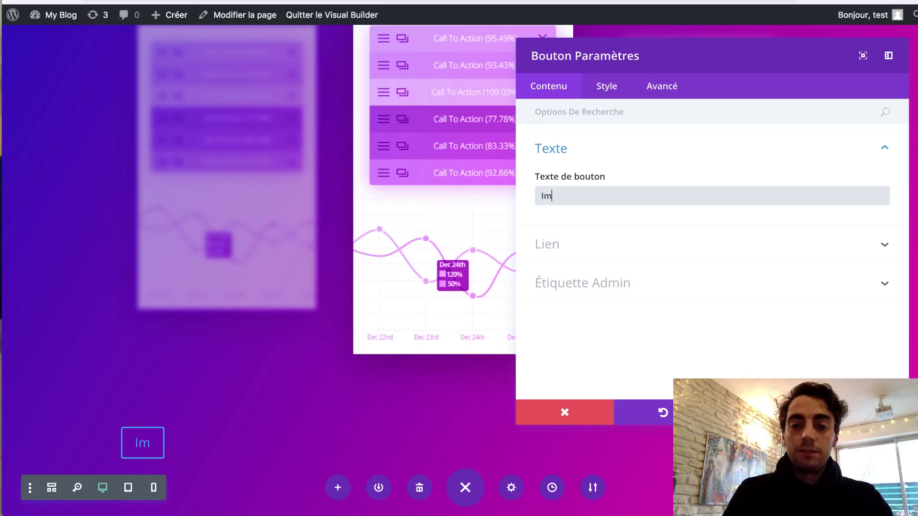
text(pressionné)
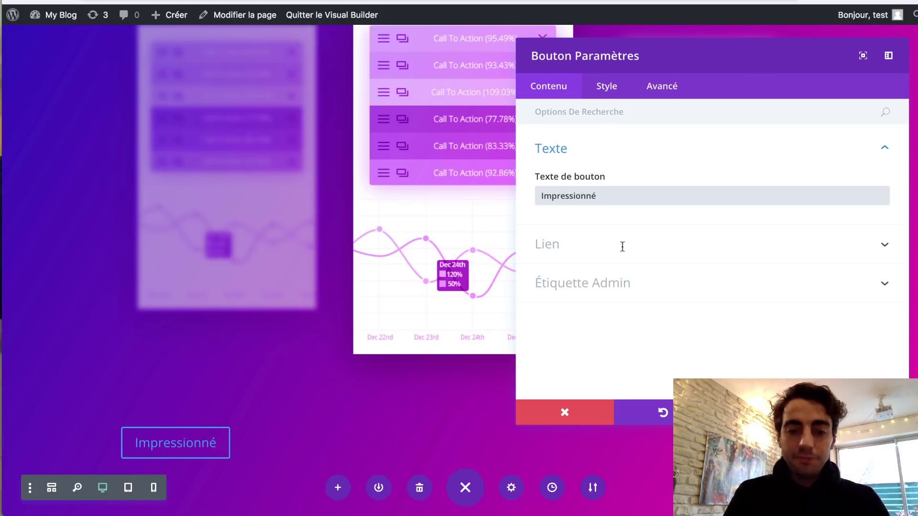
Center the button's alignment within its row
click(606, 89)
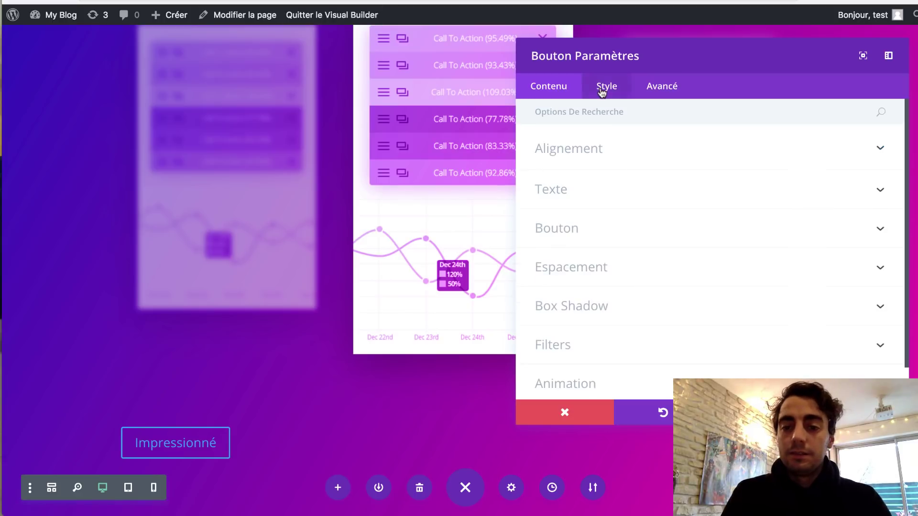
click(591, 149)
click(705, 196)
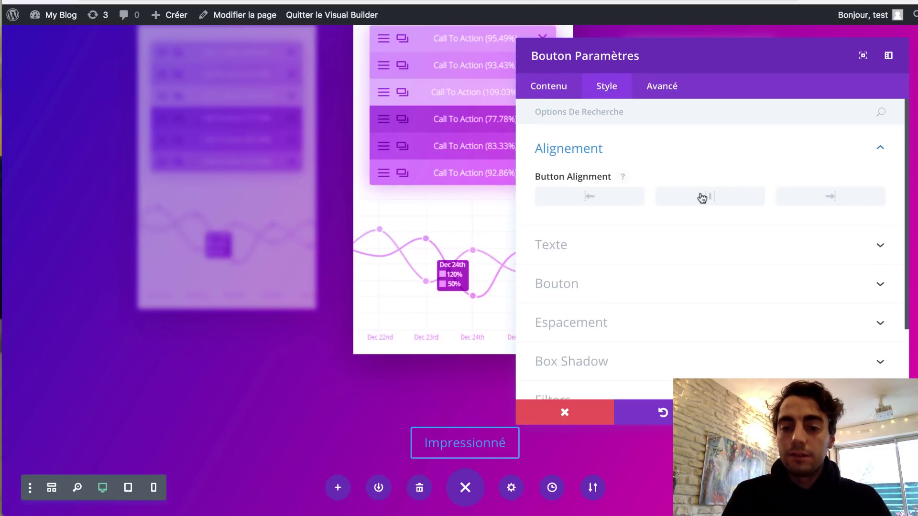
Open the button's own style options and copy the button text color code from the article
click(572, 285)
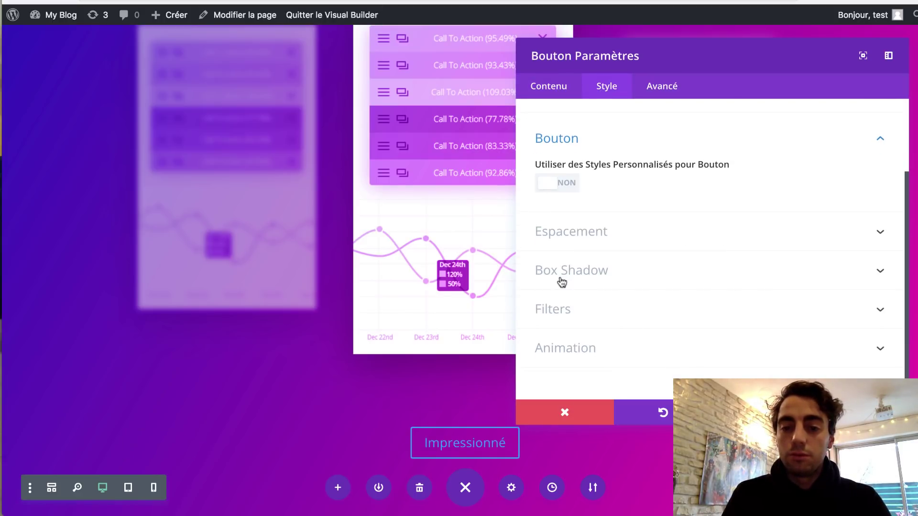
drag(623, 227, 645, 164)
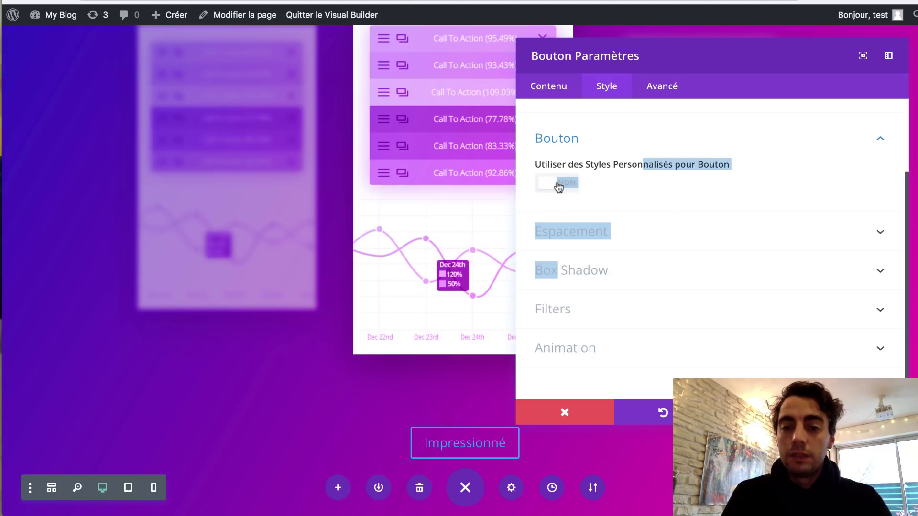
click(229, 1)
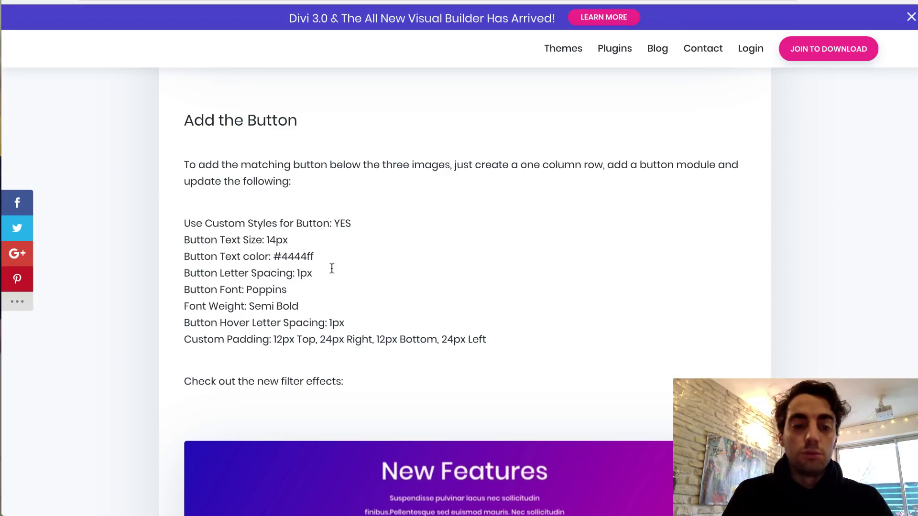
scroll(401, 408, down, 1)
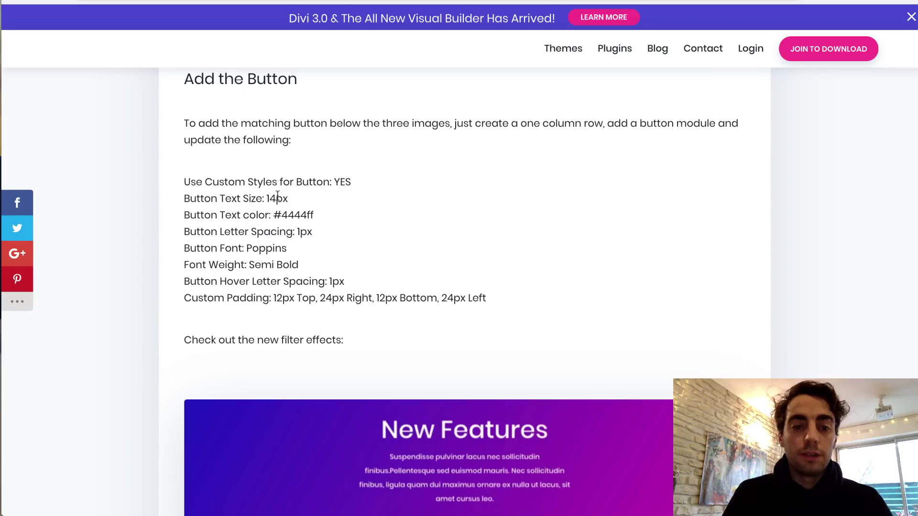
double_click(293, 214)
key(ctrl+Tab)
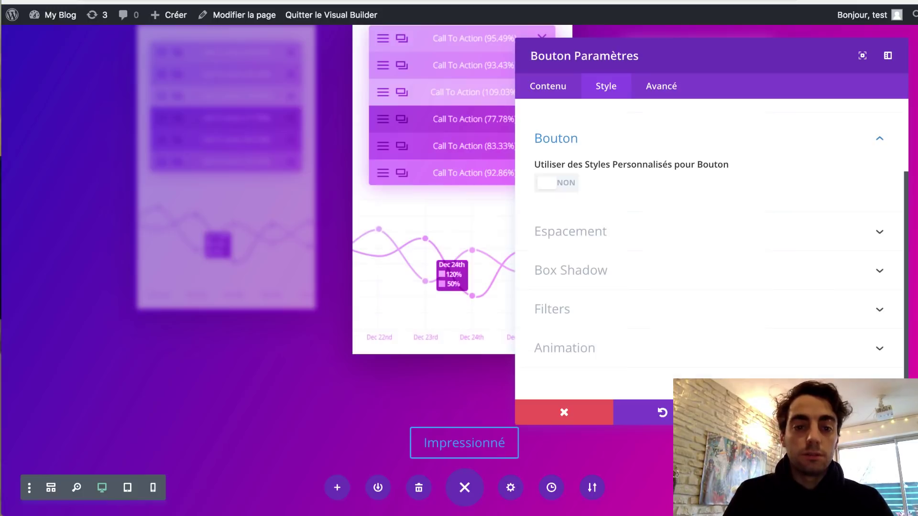
Enable custom styles for the button and set its text size to 14px
click(550, 185)
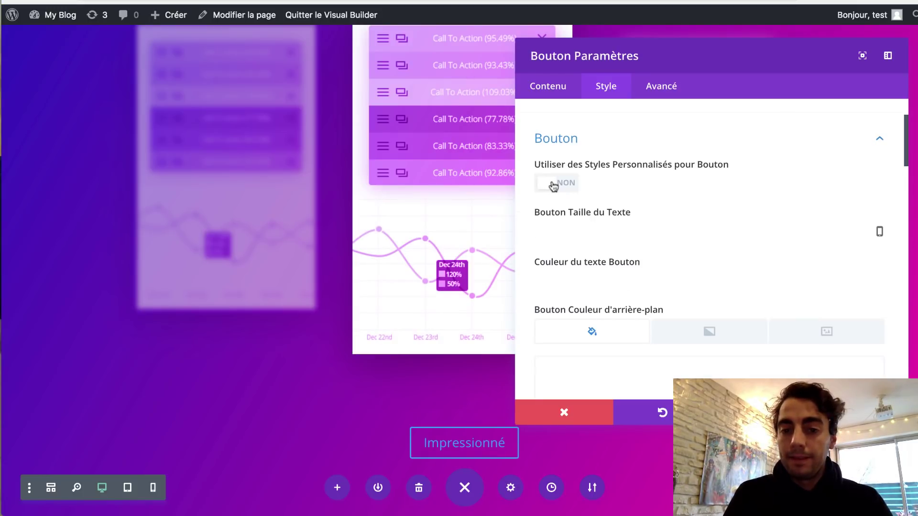
click(801, 230)
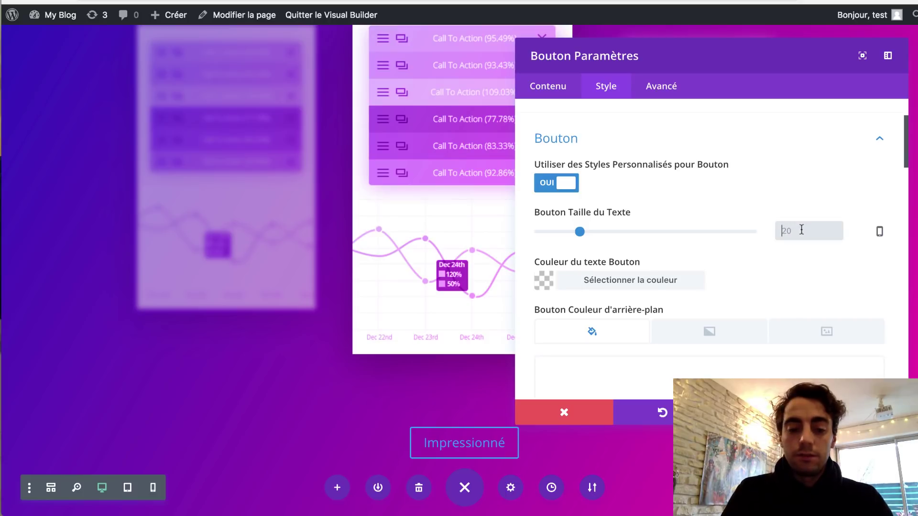
text(14)
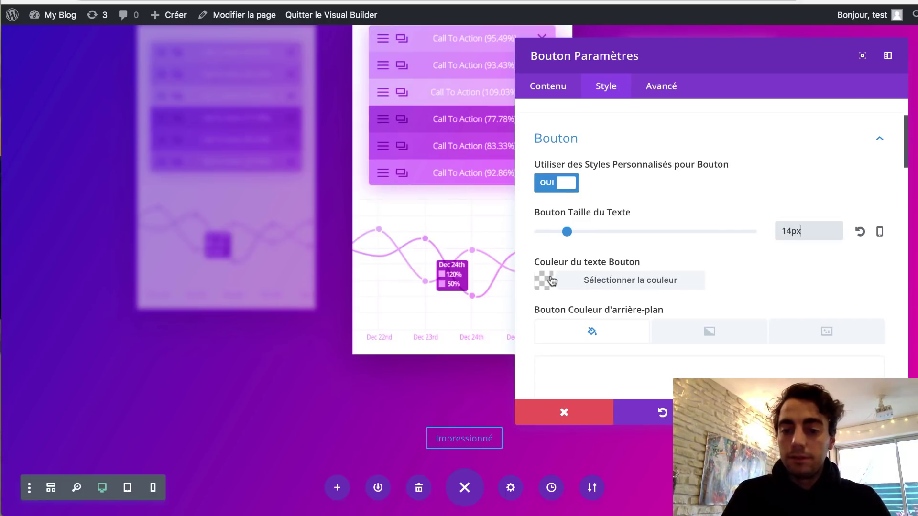
Set the button's text color to #4444ff
click(543, 281)
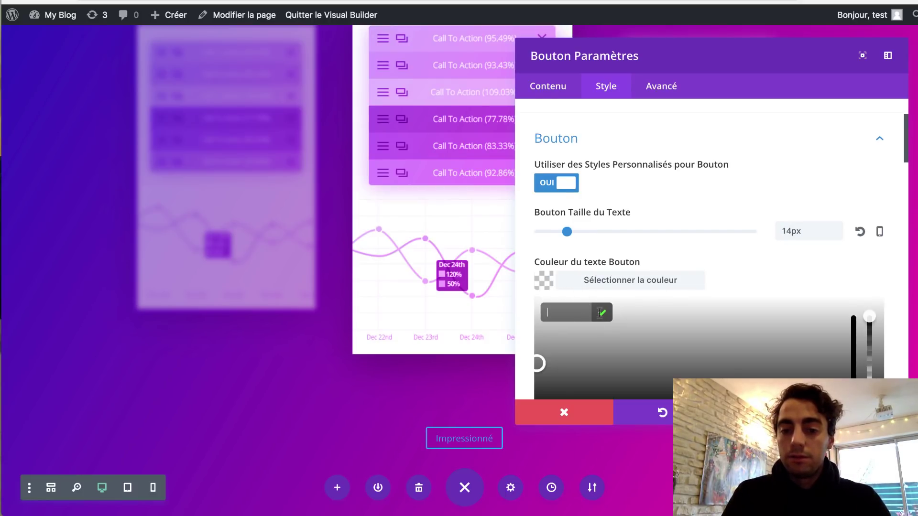
text(#4444ff)
click(601, 314)
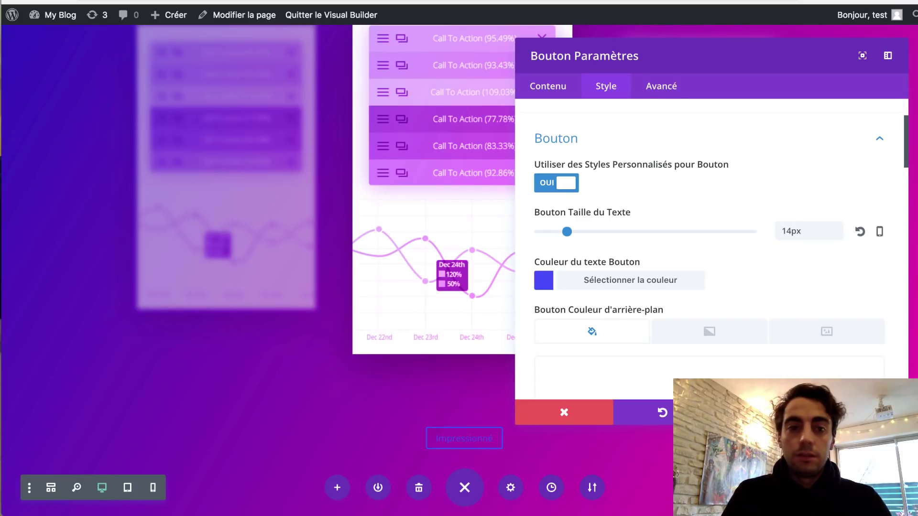
Set the button's background color to white (#ffffff) and its border width to 0px
key(ctrl+shift+Tab)
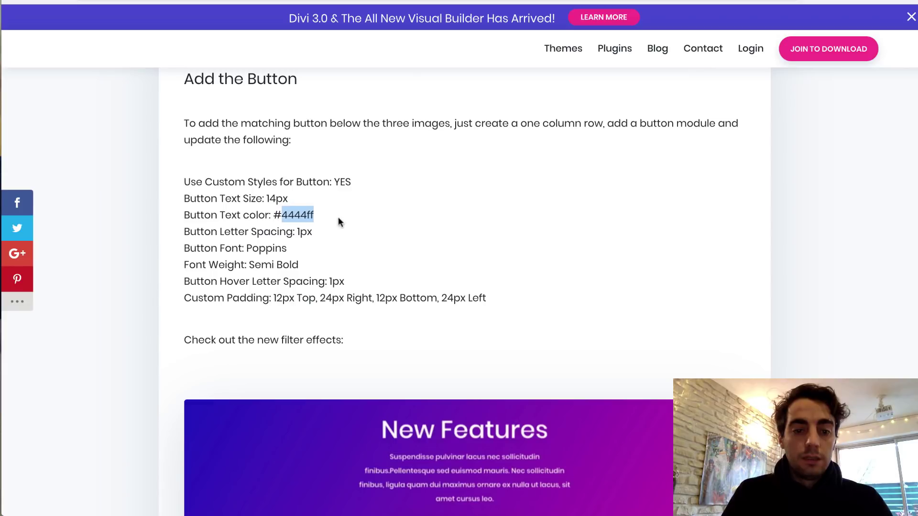
key(ctrl+Tab)
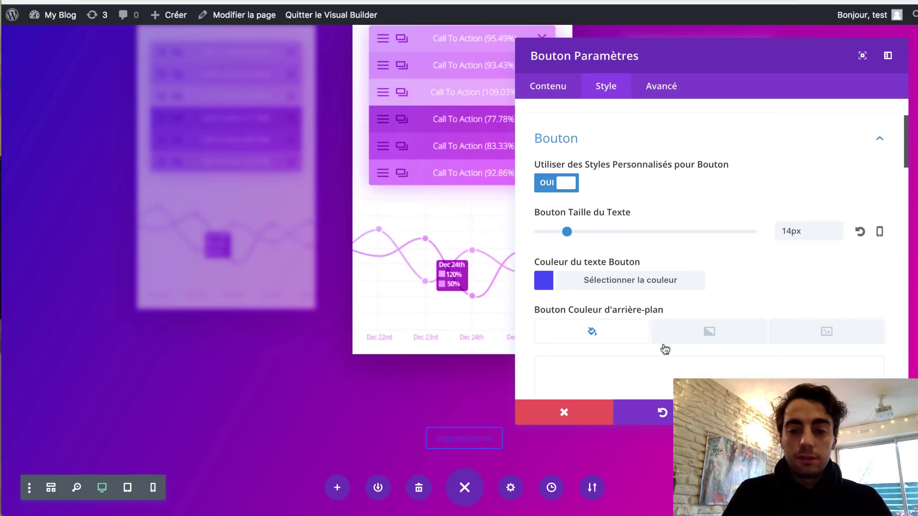
scroll(664, 352, down, 3)
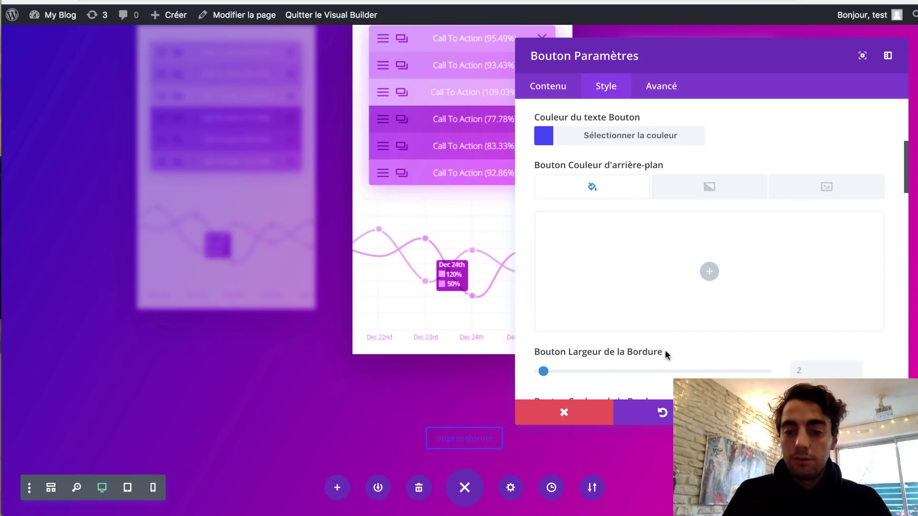
click(708, 271)
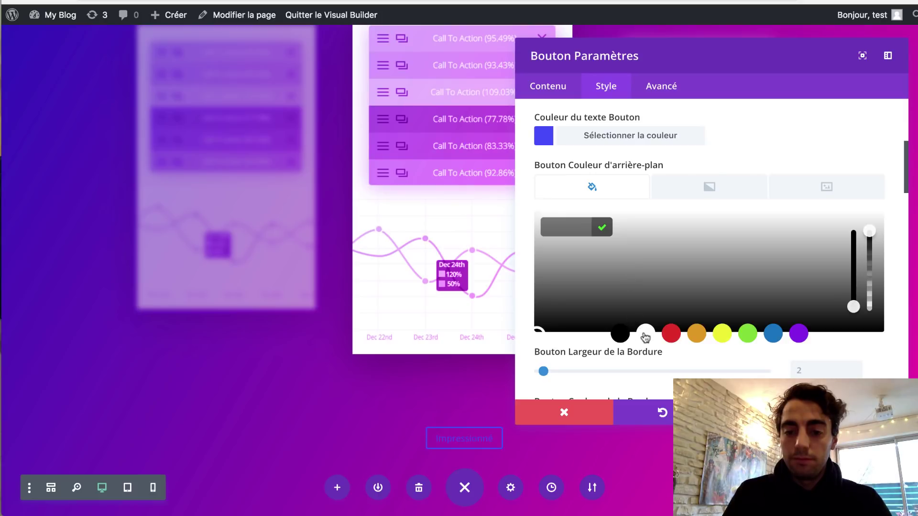
click(645, 335)
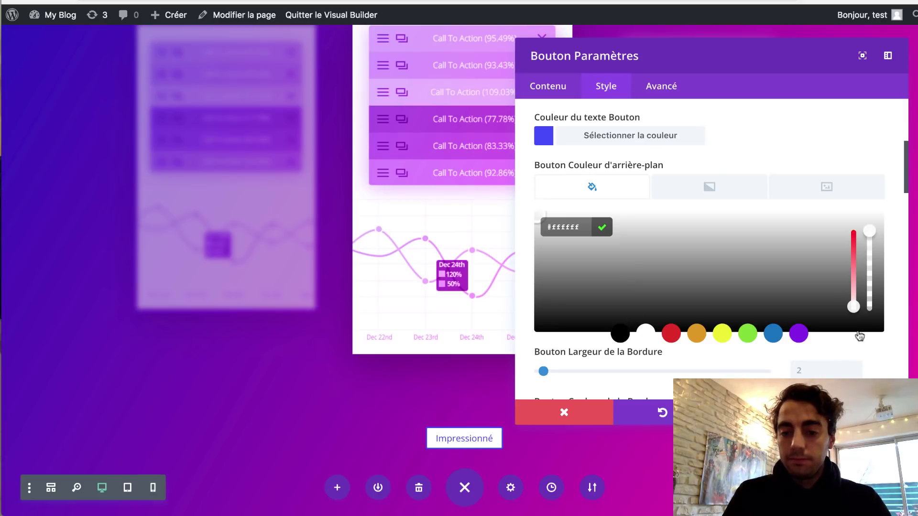
scroll(535, 282, down, 3)
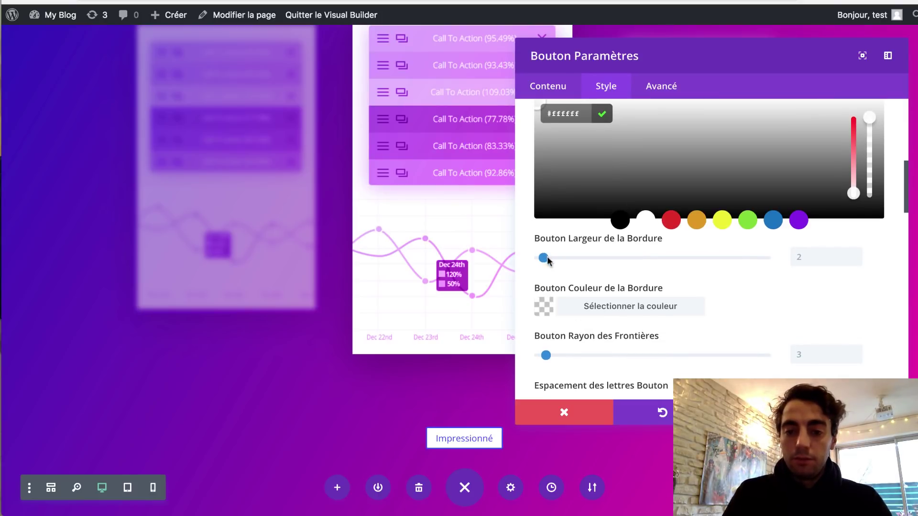
drag(548, 261, 507, 259)
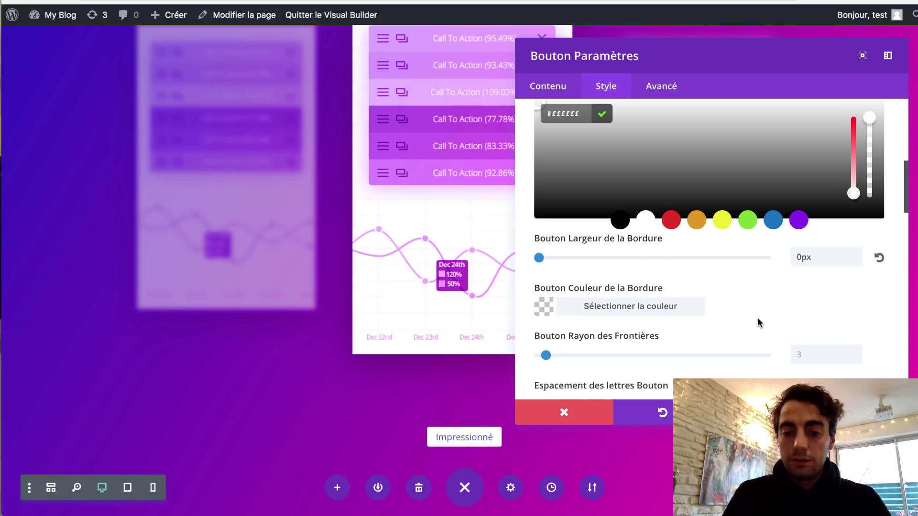
Check the article's button settings and set the button font to Poppins
scroll(766, 253, down, 3)
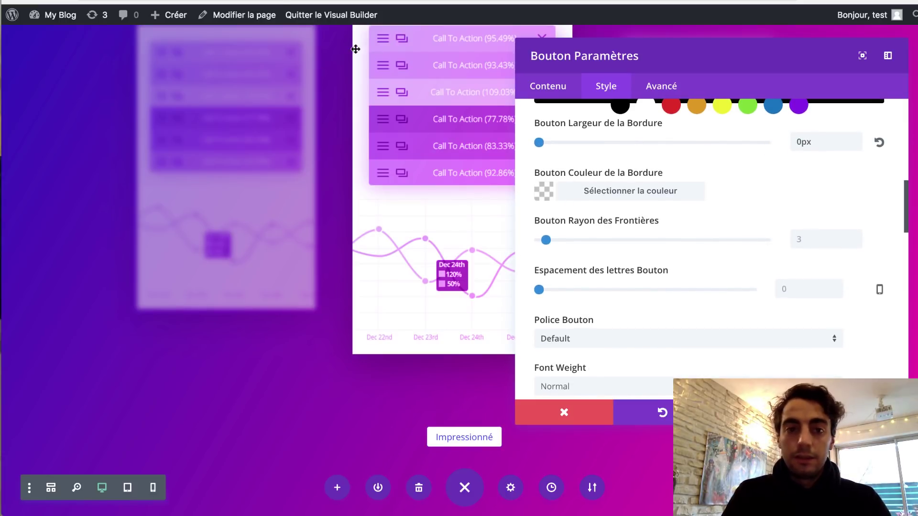
click(334, 1)
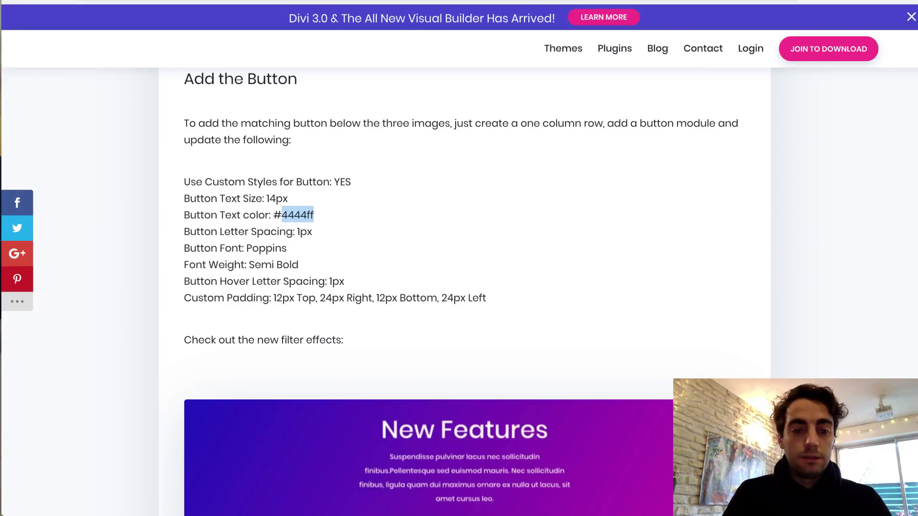
key(ctrl+shift+Tab)
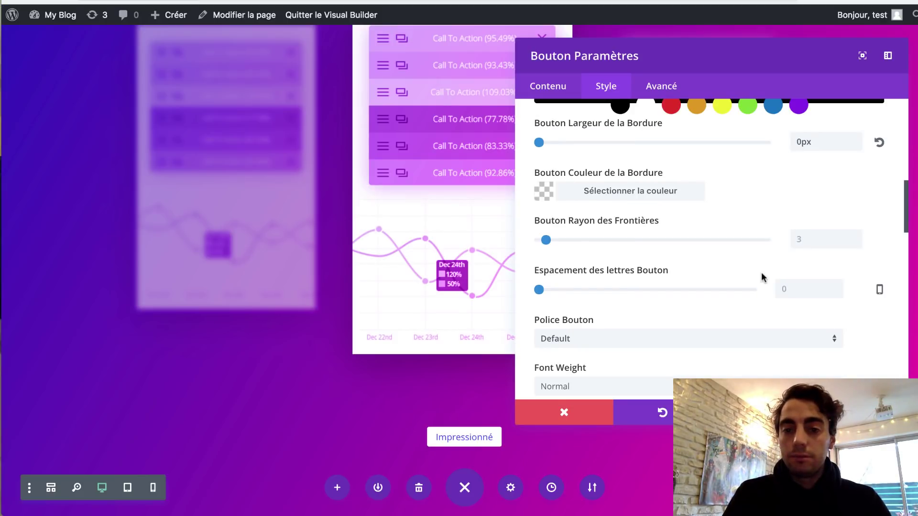
scroll(761, 271, up, 7)
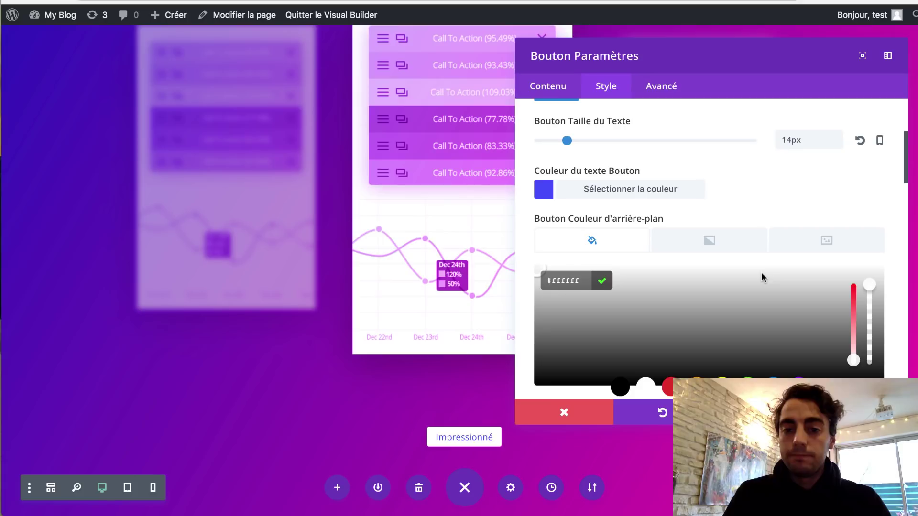
scroll(592, 145, up, 3)
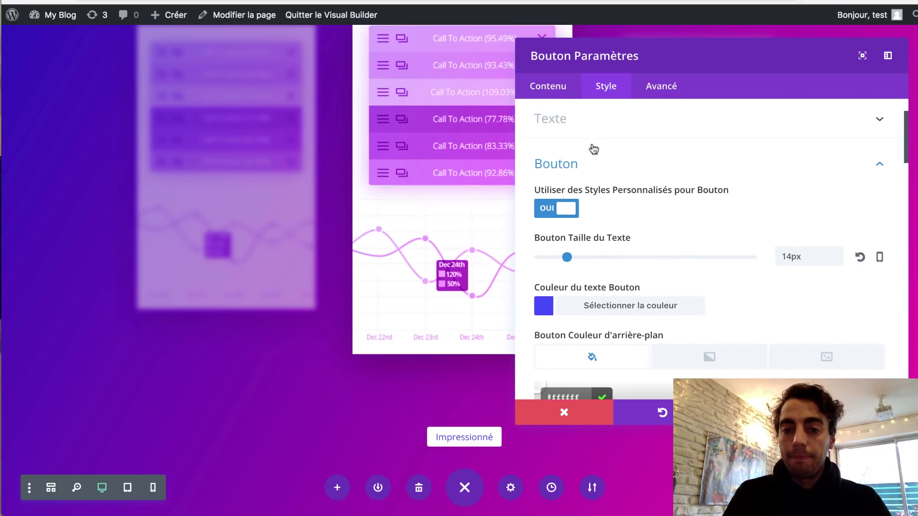
scroll(592, 145, down, 5)
scroll(592, 143, down, 6)
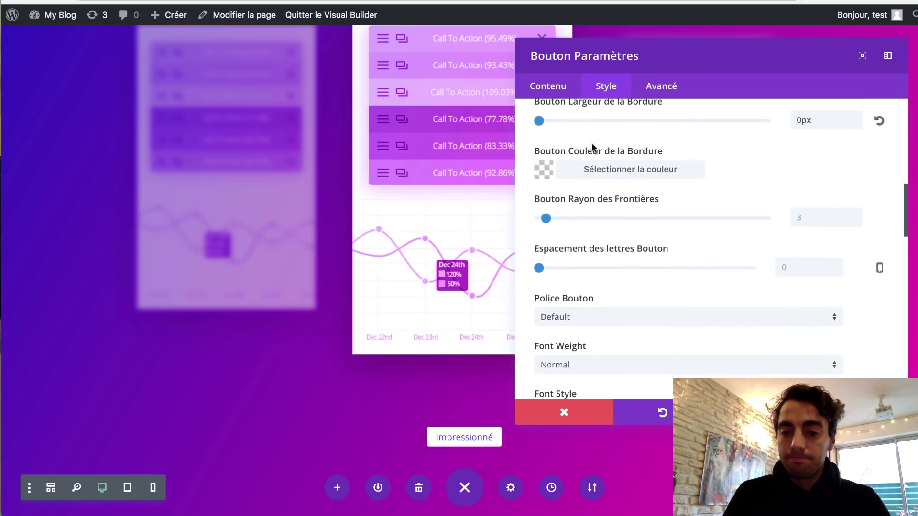
click(569, 255)
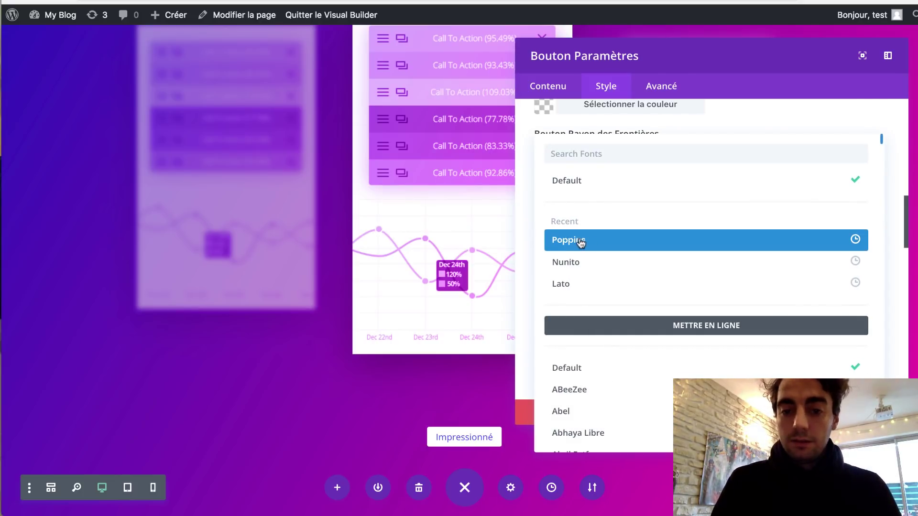
click(580, 240)
Set the button's font weight to Semi Bold, as listed in the article's button settings
click(566, 300)
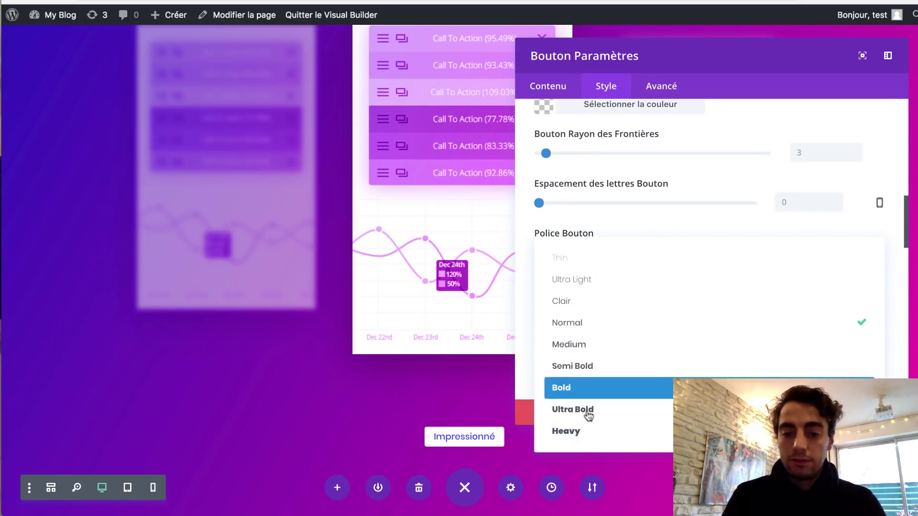
click(573, 391)
key(ctrl+Tab)
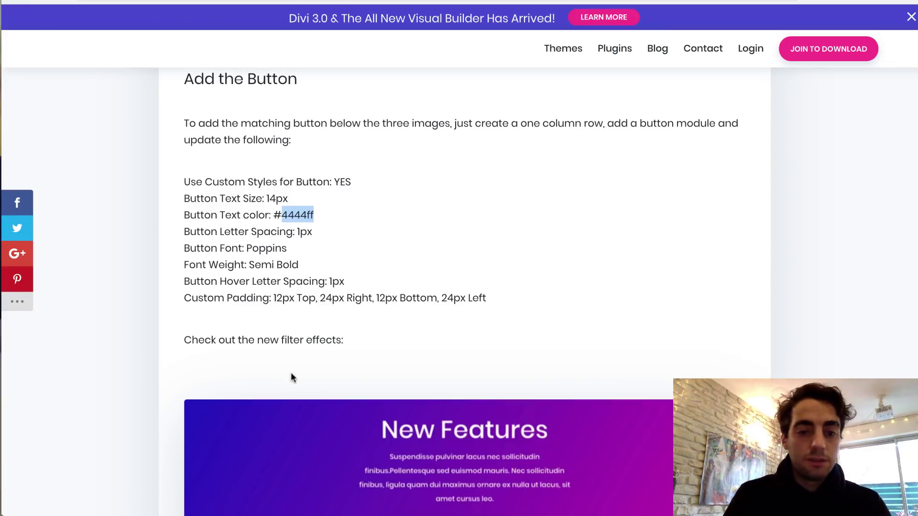
drag(272, 299, 483, 299)
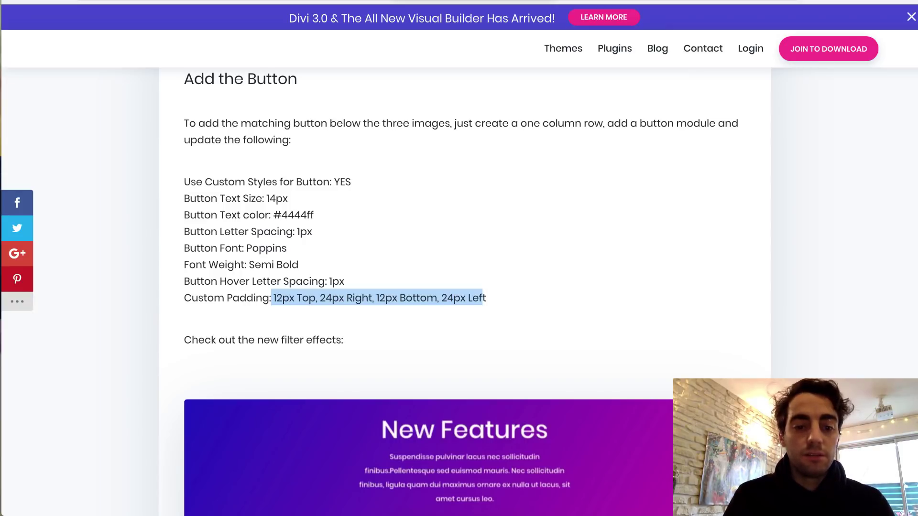
key(ctrl+shift+Tab)
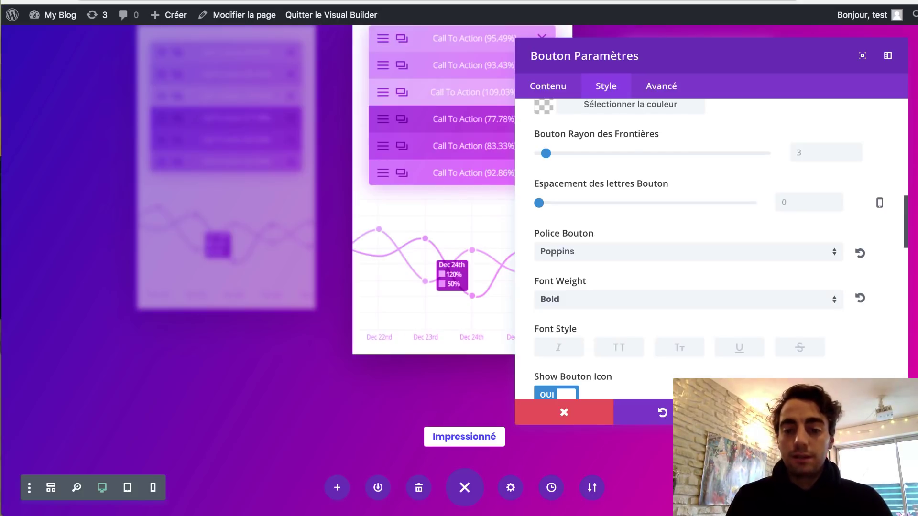
click(666, 303)
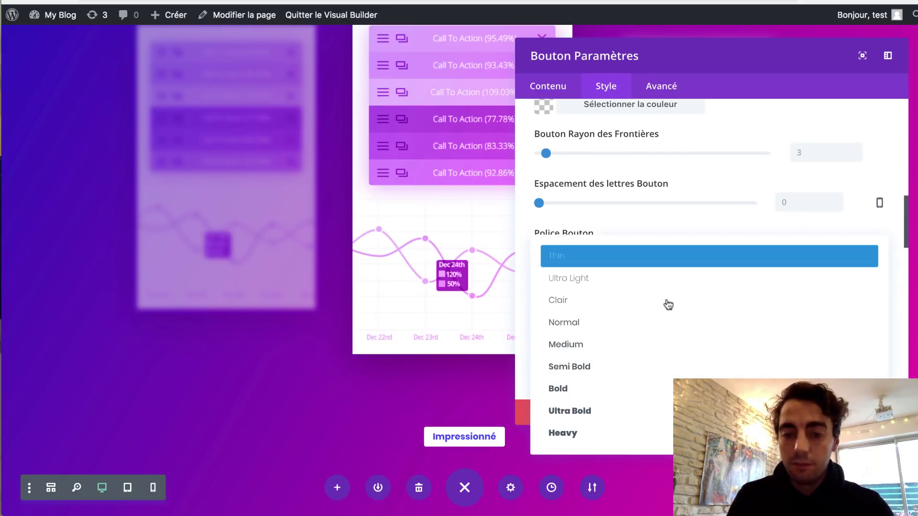
click(572, 367)
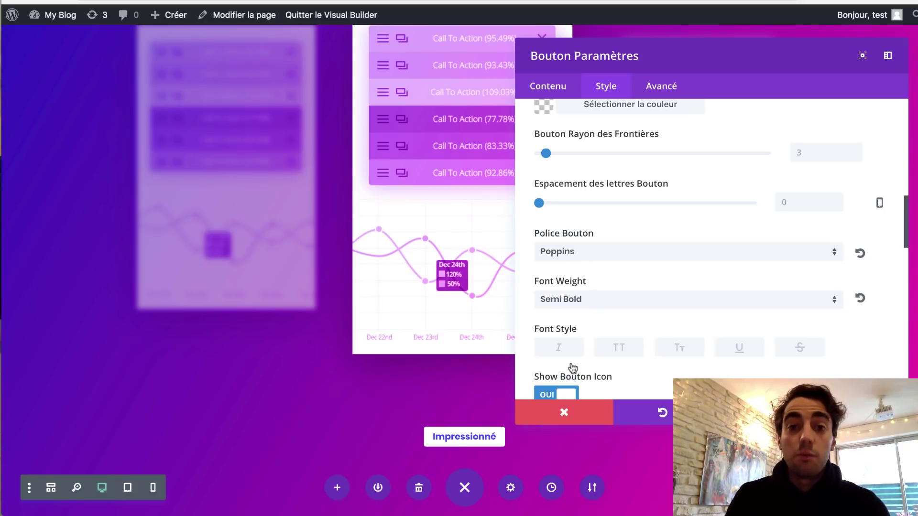
Set the button's custom padding to 12px top, 24px right, 12px bottom and 24px left, and save the module settings
scroll(572, 367, down, 5)
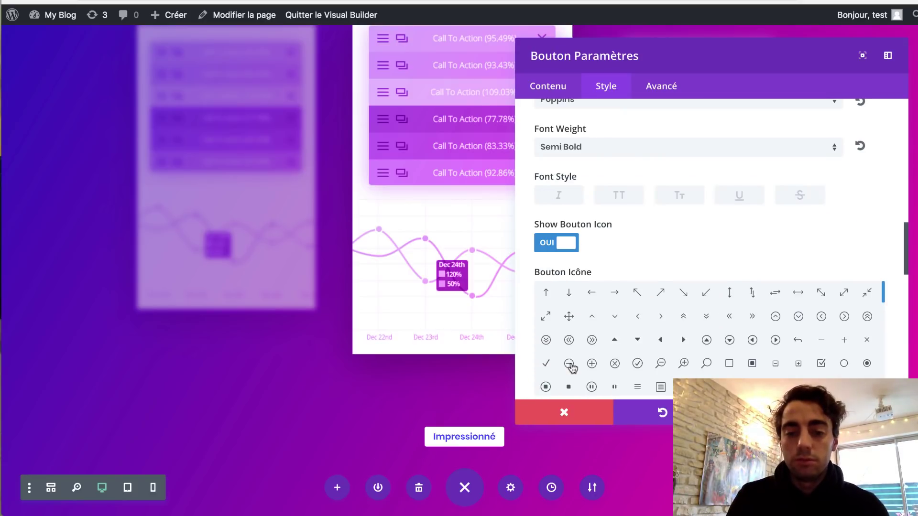
scroll(855, 306, down, 5)
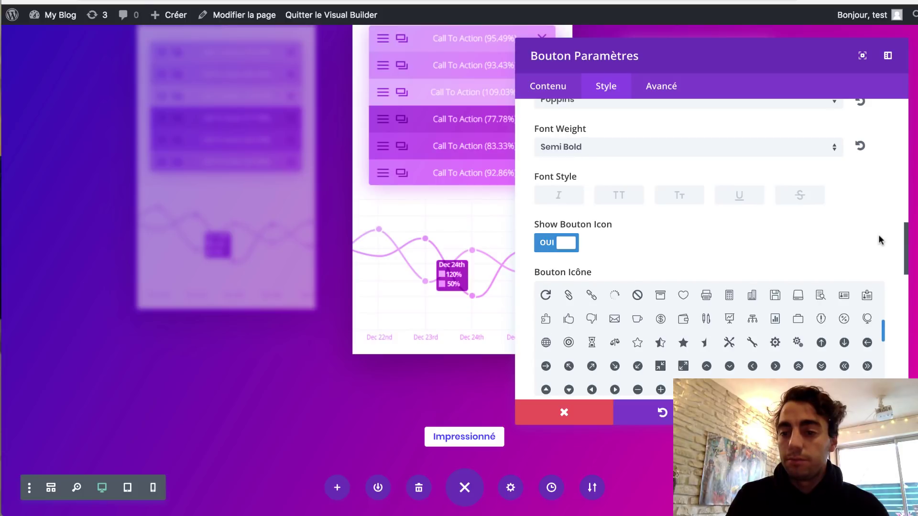
scroll(898, 308, down, 5)
scroll(691, 328, down, 10)
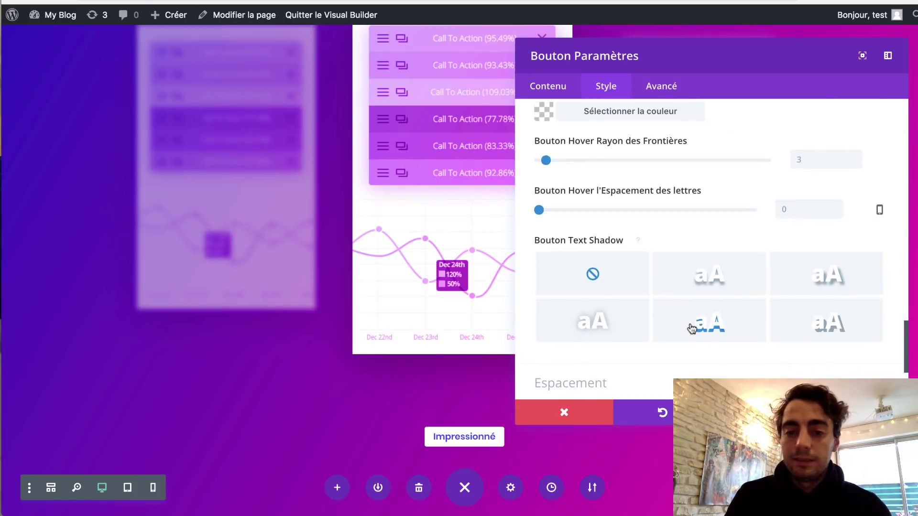
scroll(691, 328, down, 3)
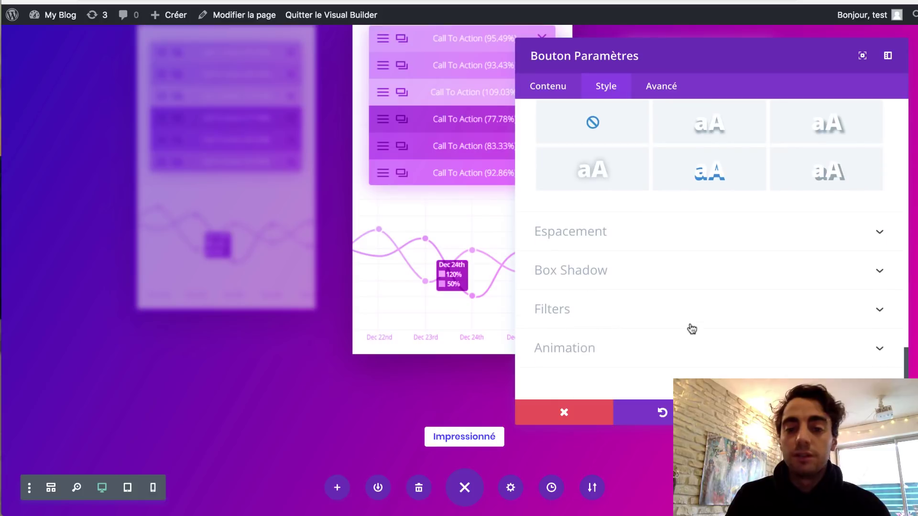
click(575, 232)
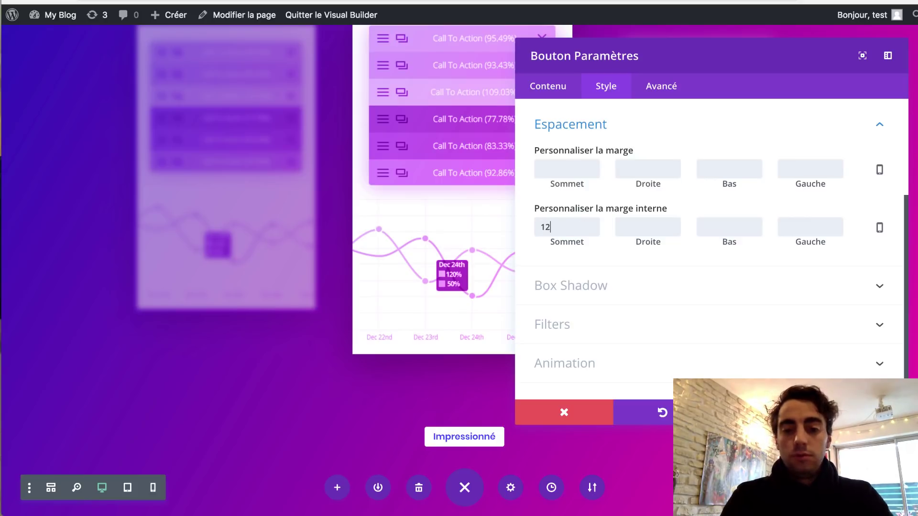
key(Tab)
text(24)
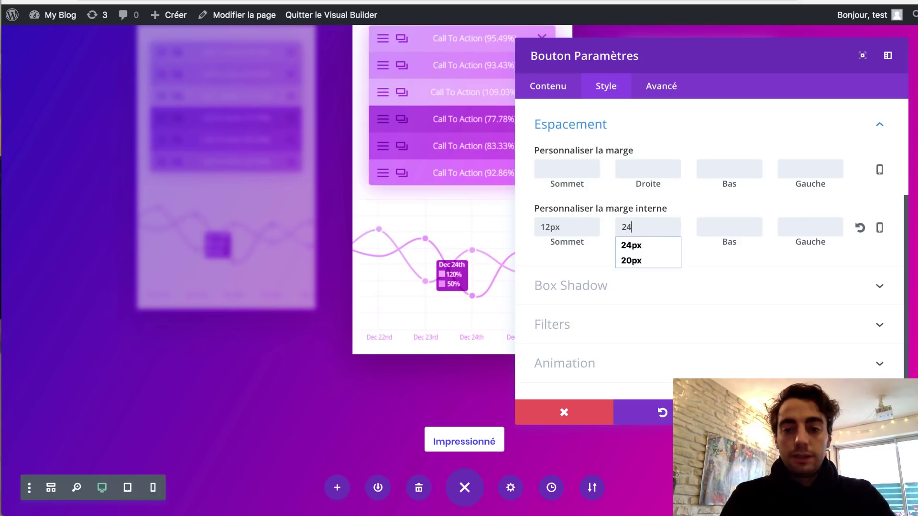
key(Tab)
text(12)
key(Tab)
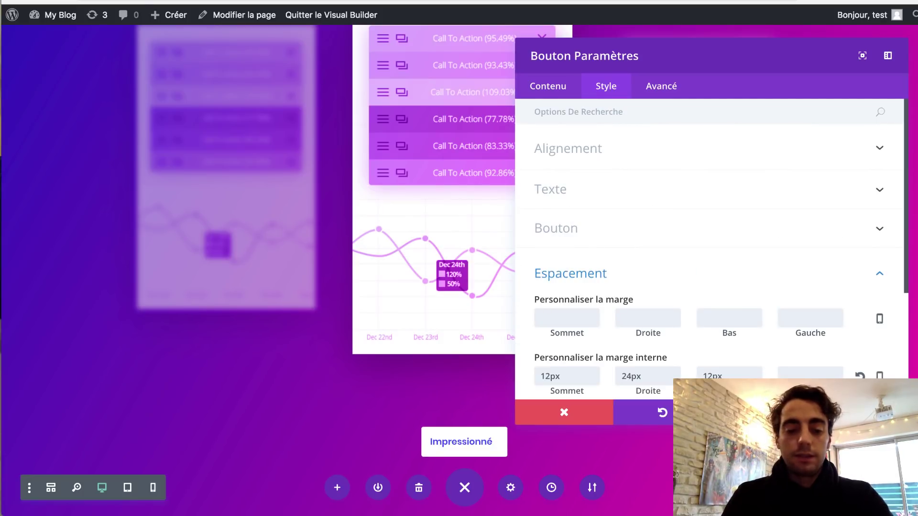
text(24)
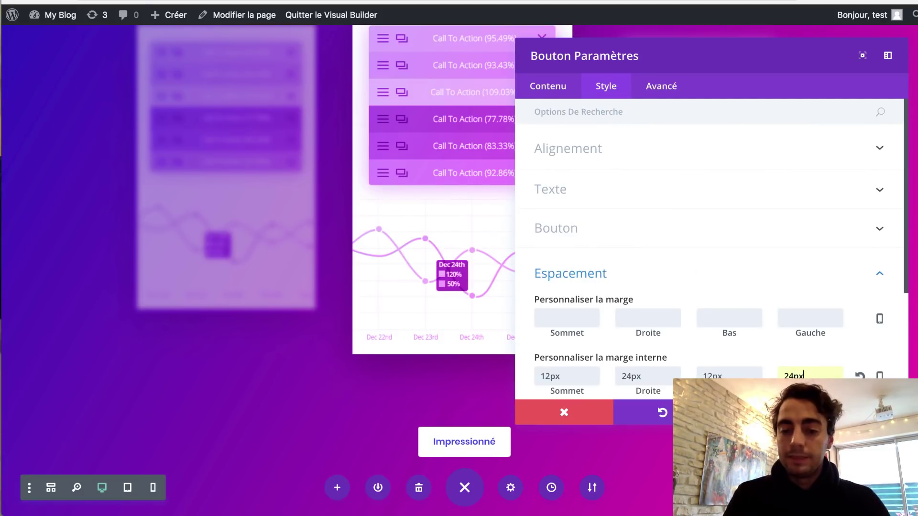
key(Return)
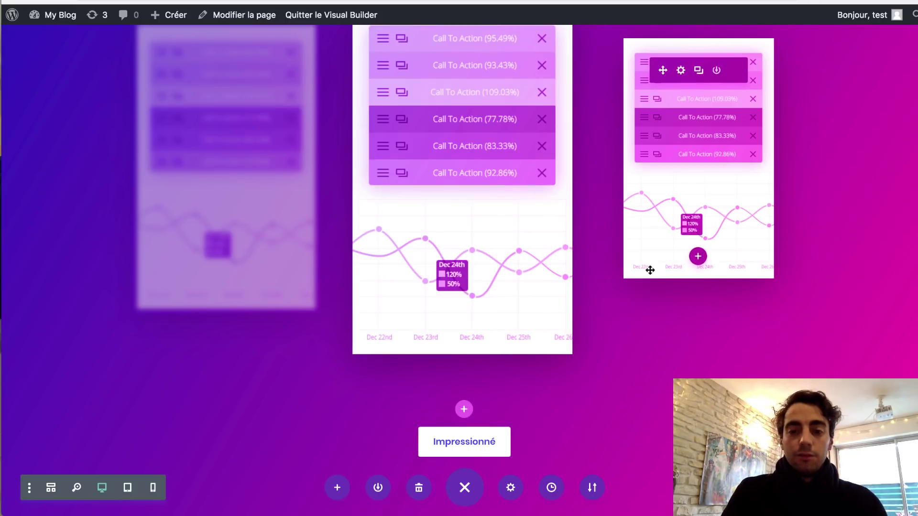
Compare the recreated New Features section and its button with the matching section further down the page
scroll(650, 270, up, 6)
scroll(649, 269, down, 5)
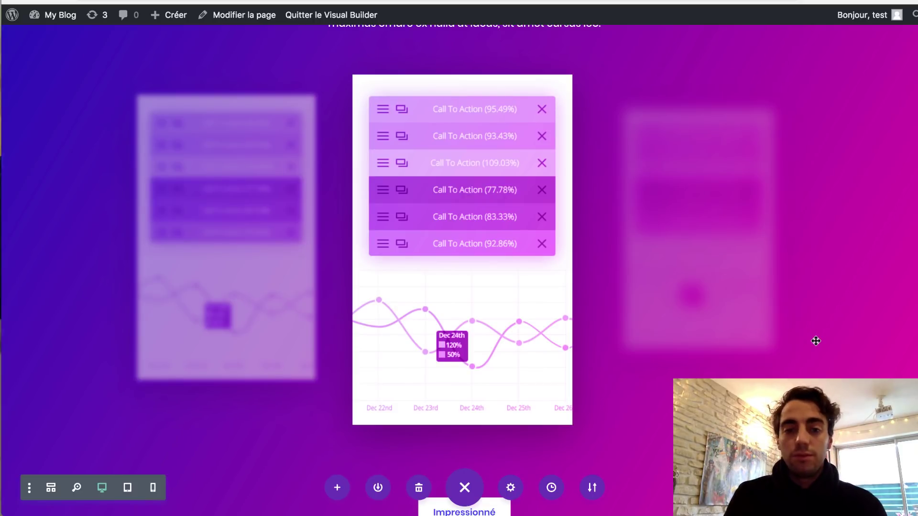
scroll(816, 341, down, 10)
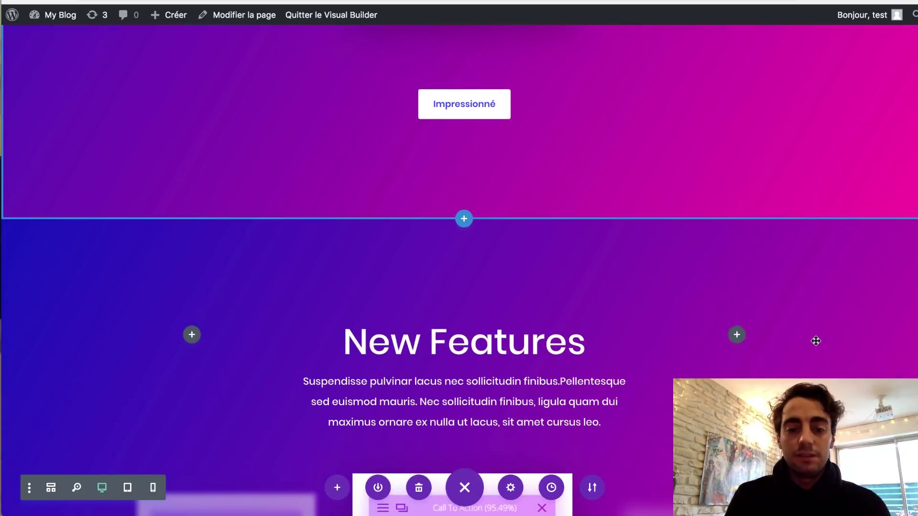
scroll(815, 340, down, 6)
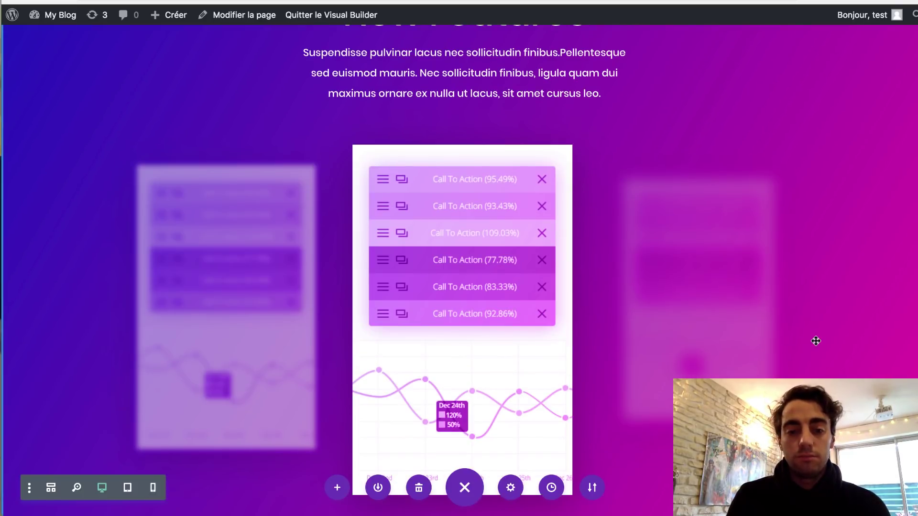
scroll(815, 341, down, 6)
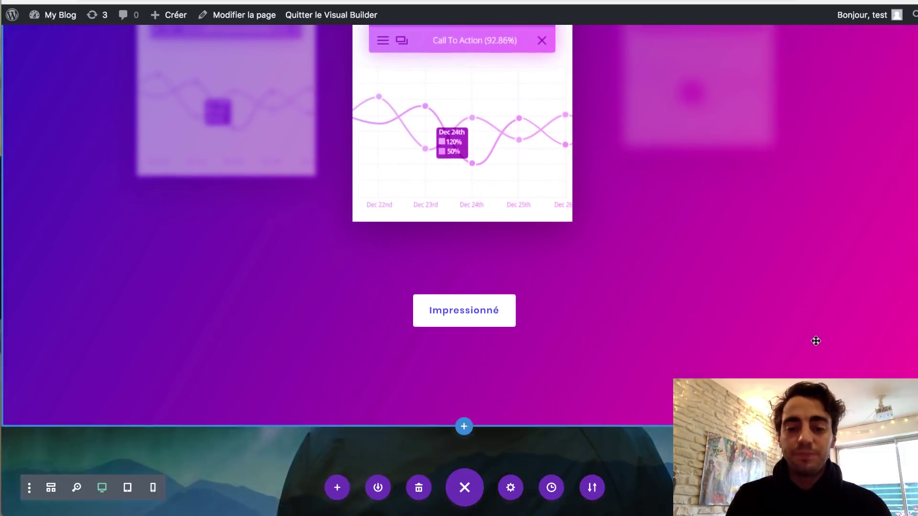
scroll(609, 179, up, 4)
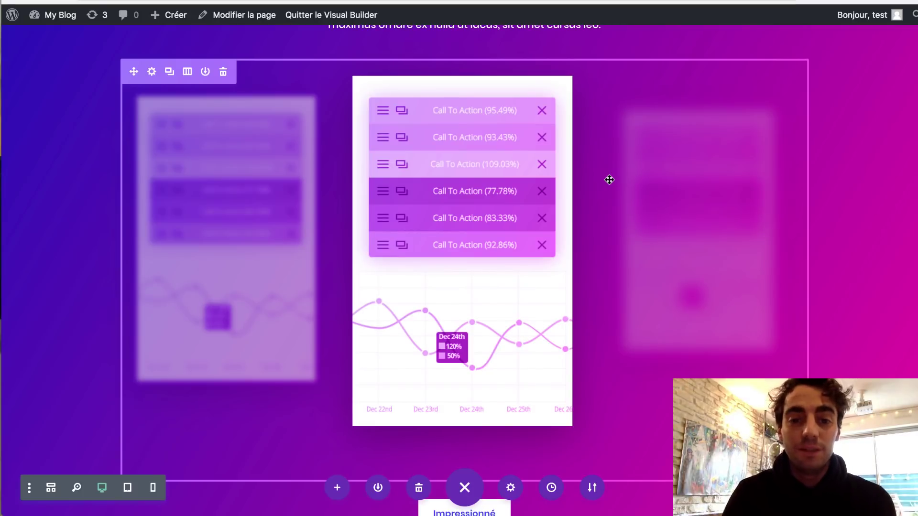
scroll(609, 180, up, 3)
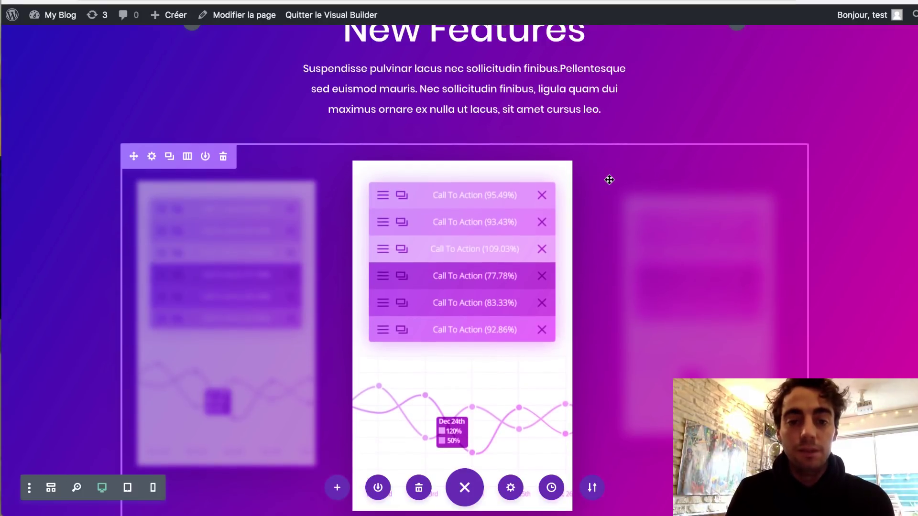
Review the page from its title through both New Features sections down to the Travel section
scroll(609, 180, up, 5)
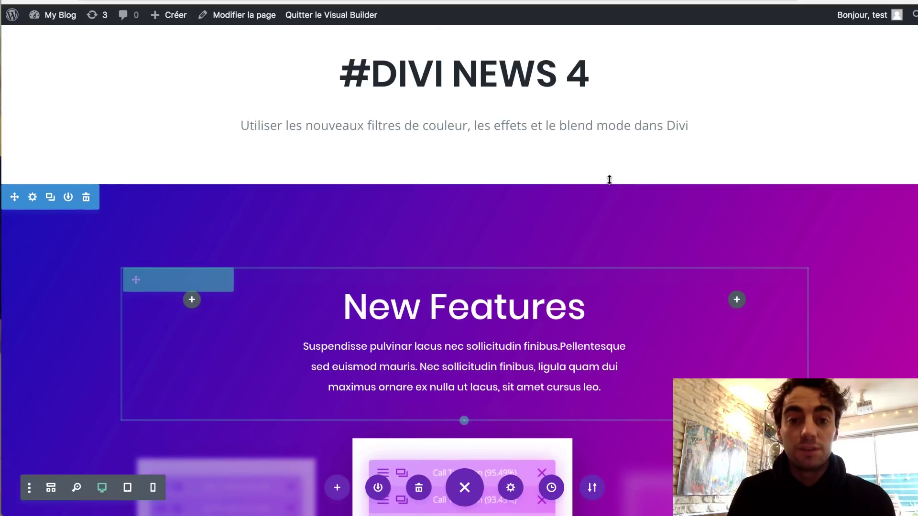
scroll(609, 179, down, 5)
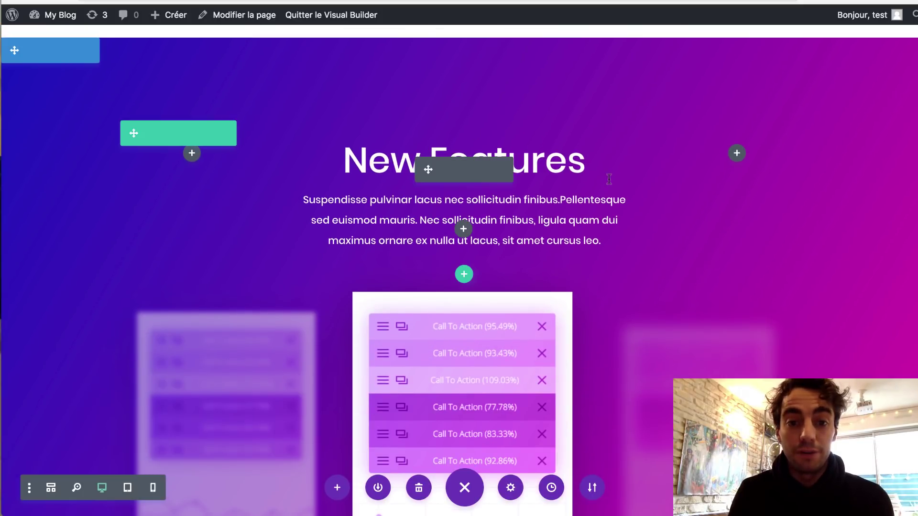
scroll(609, 180, down, 1)
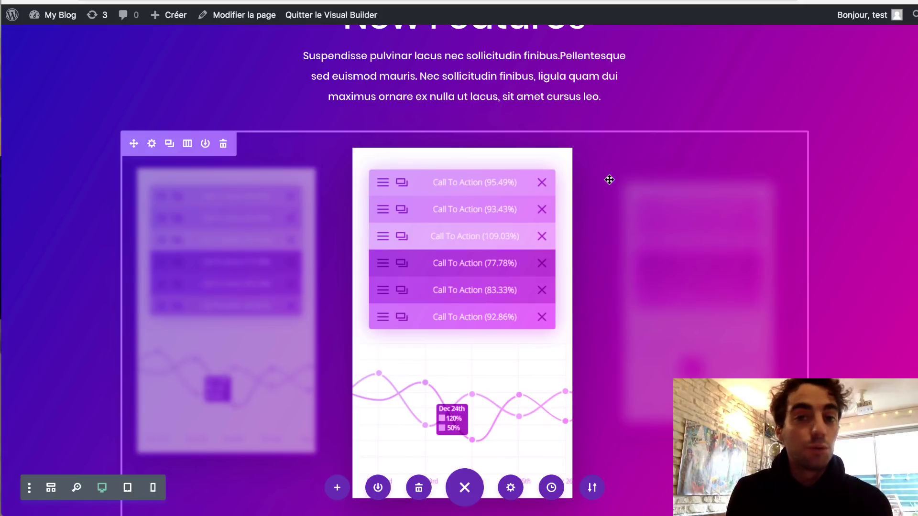
scroll(609, 180, down, 10)
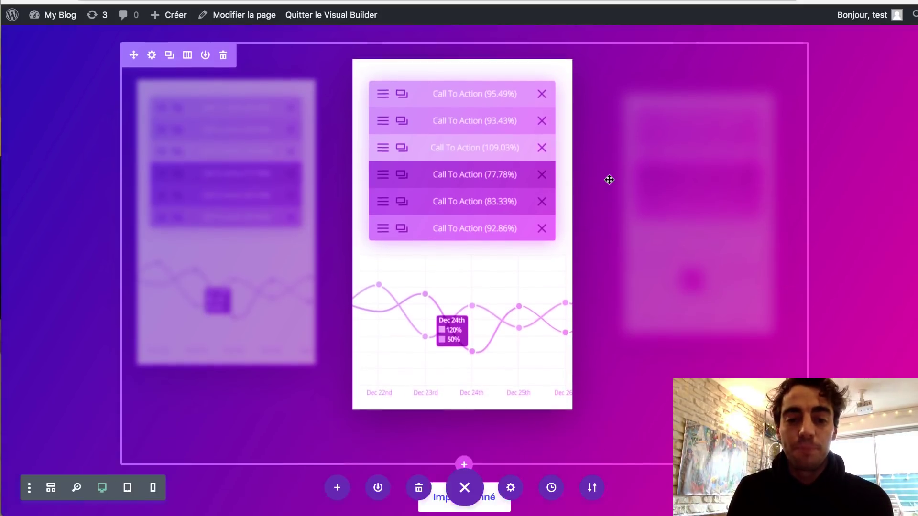
scroll(609, 180, down, 3)
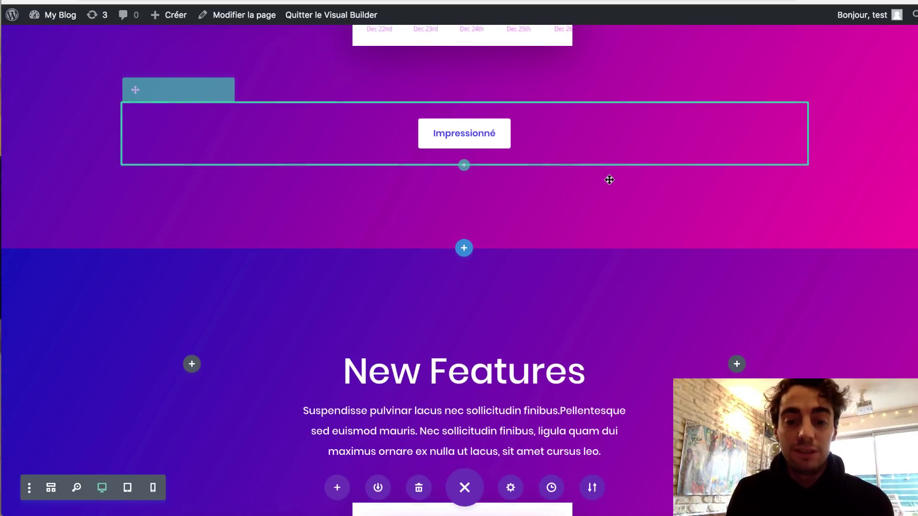
scroll(609, 180, down, 7)
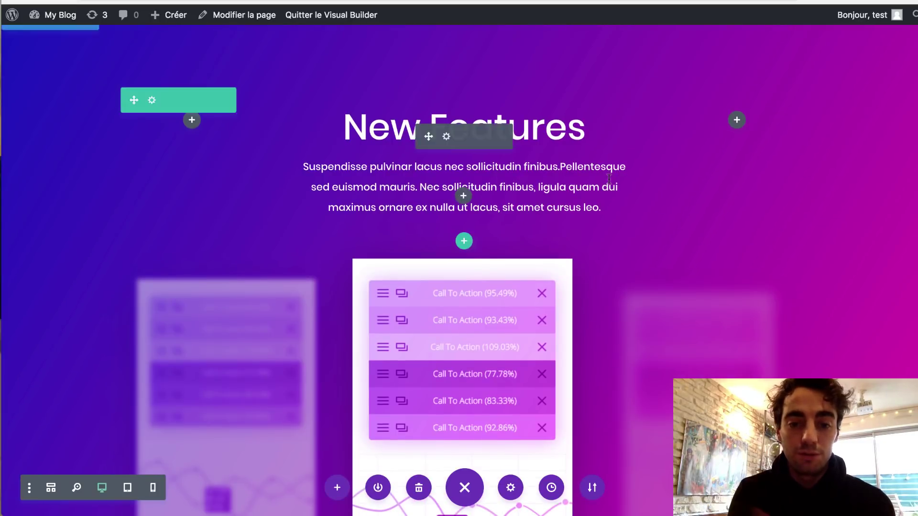
scroll(609, 179, down, 10)
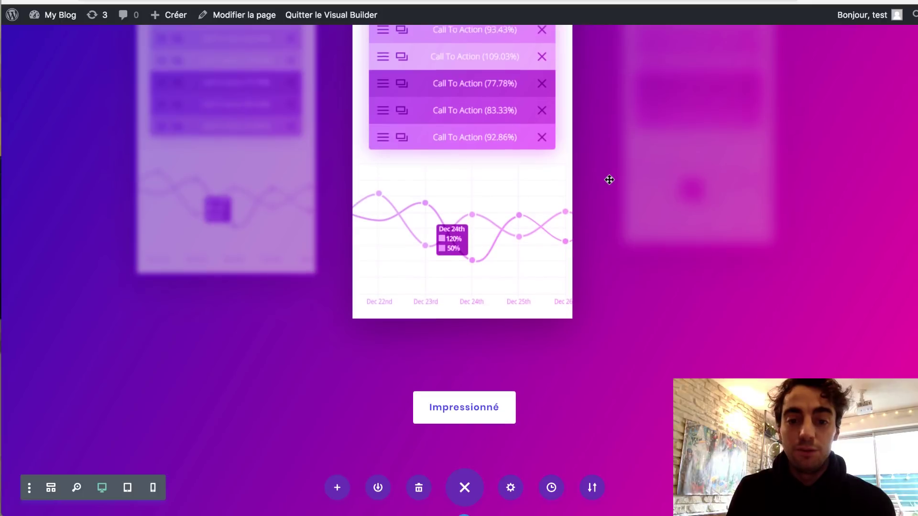
scroll(609, 180, down, 7)
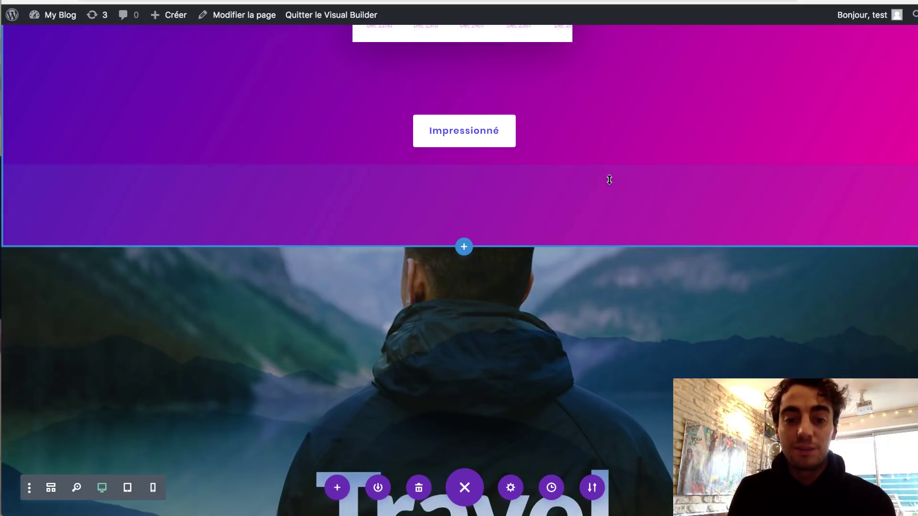
scroll(609, 180, down, 3)
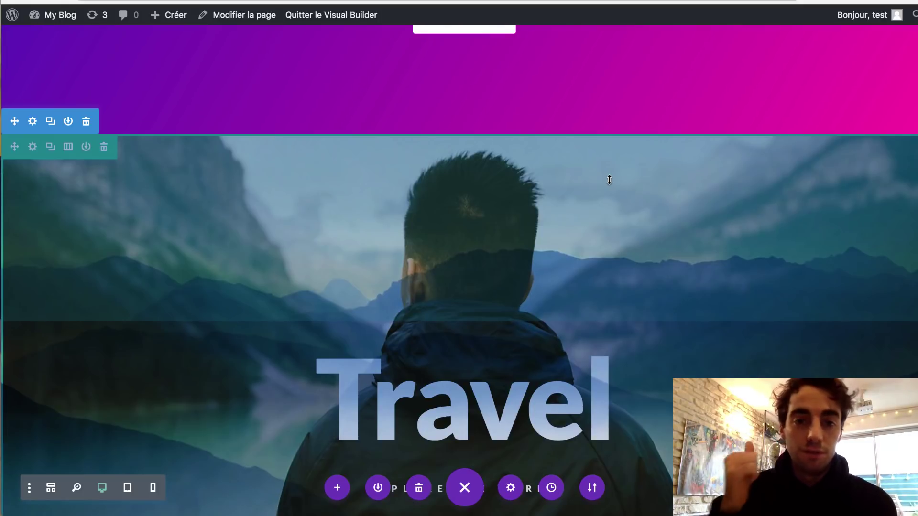